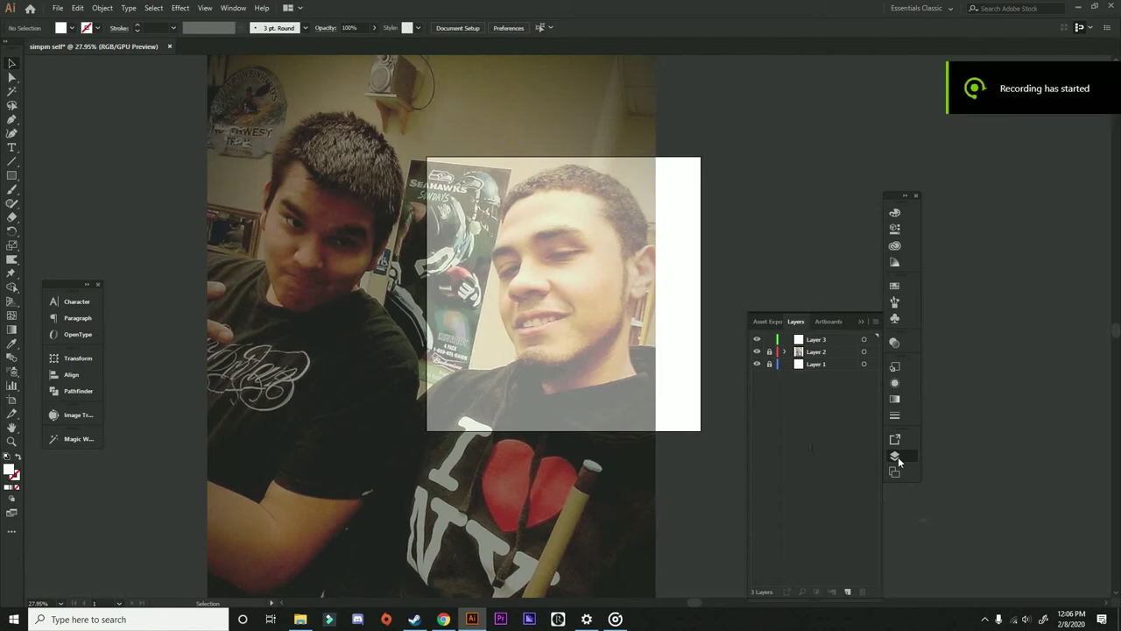
Undo the stray jaw anchor and continue the outline with a curve up the jawline
click(894, 456)
key(ctrl+plus)
key(ctrl+plus)
key(ctrl+plus)
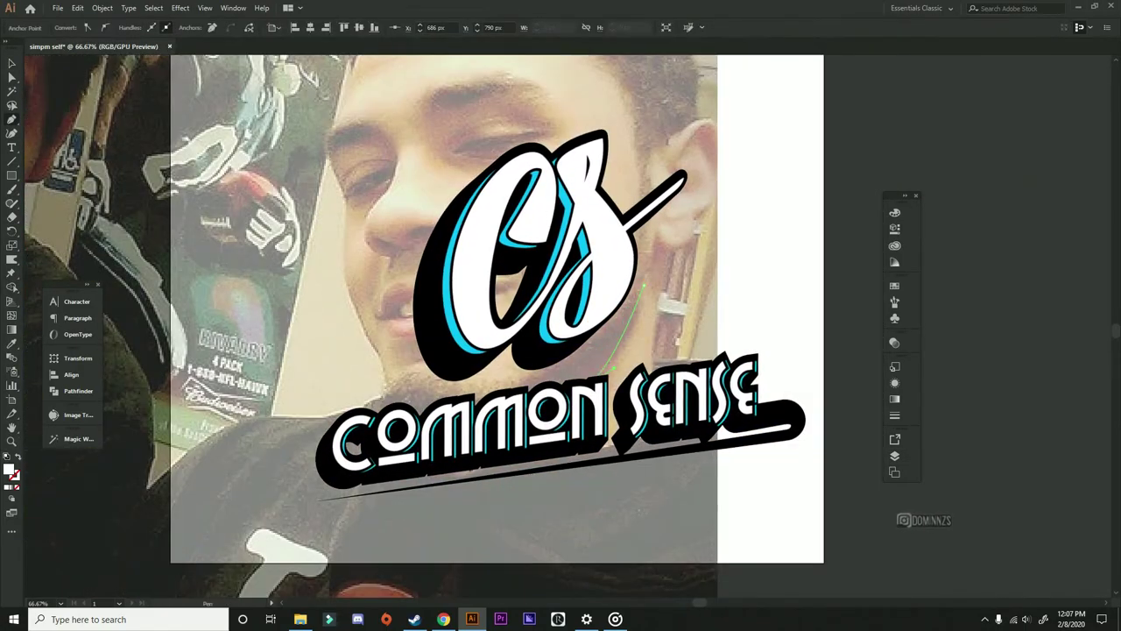
key(ctrl+z)
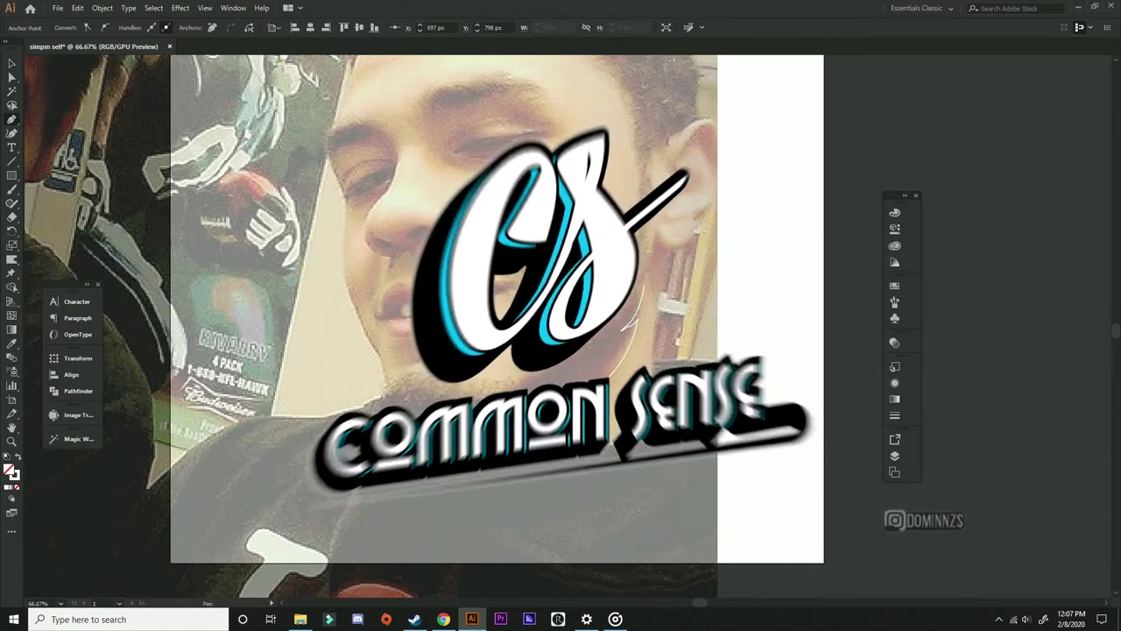
drag(447, 451, 391, 415)
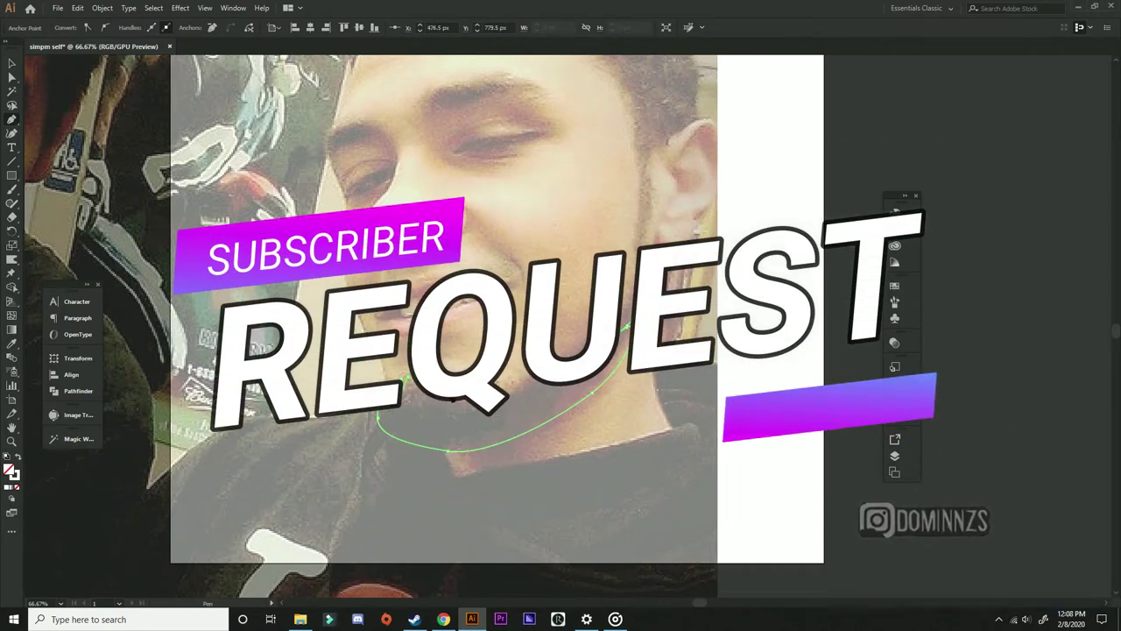
key(ctrl+plus)
key(ctrl+plus)
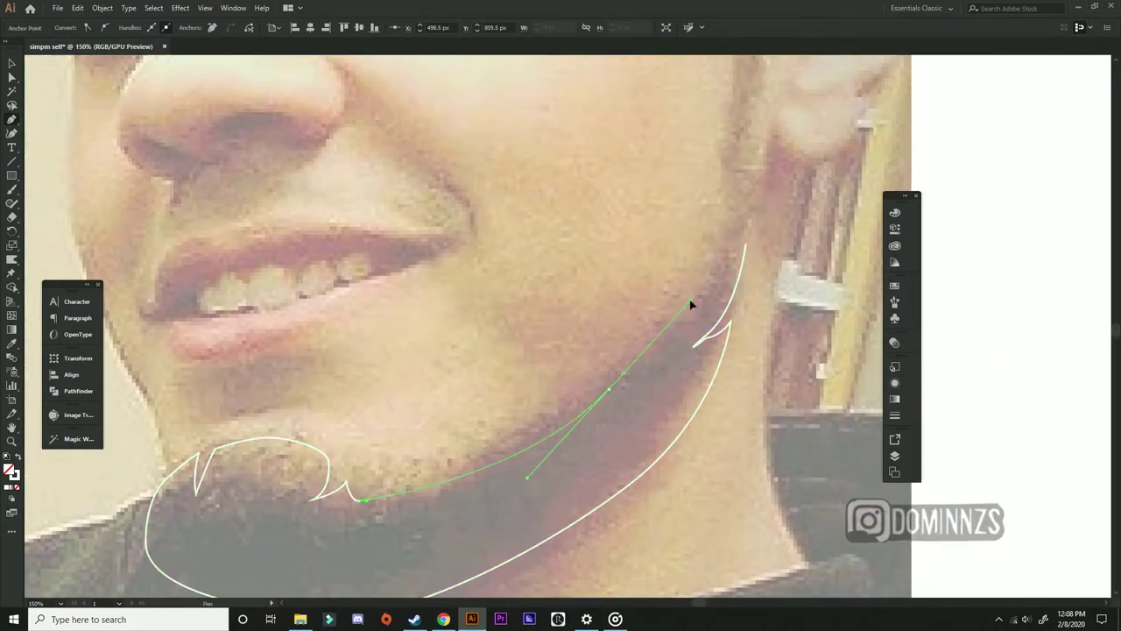
Extend the outline up the side of the jaw to the temple hairline, undoing a misplaced point
key(ctrl+minus)
key(ctrl+minus)
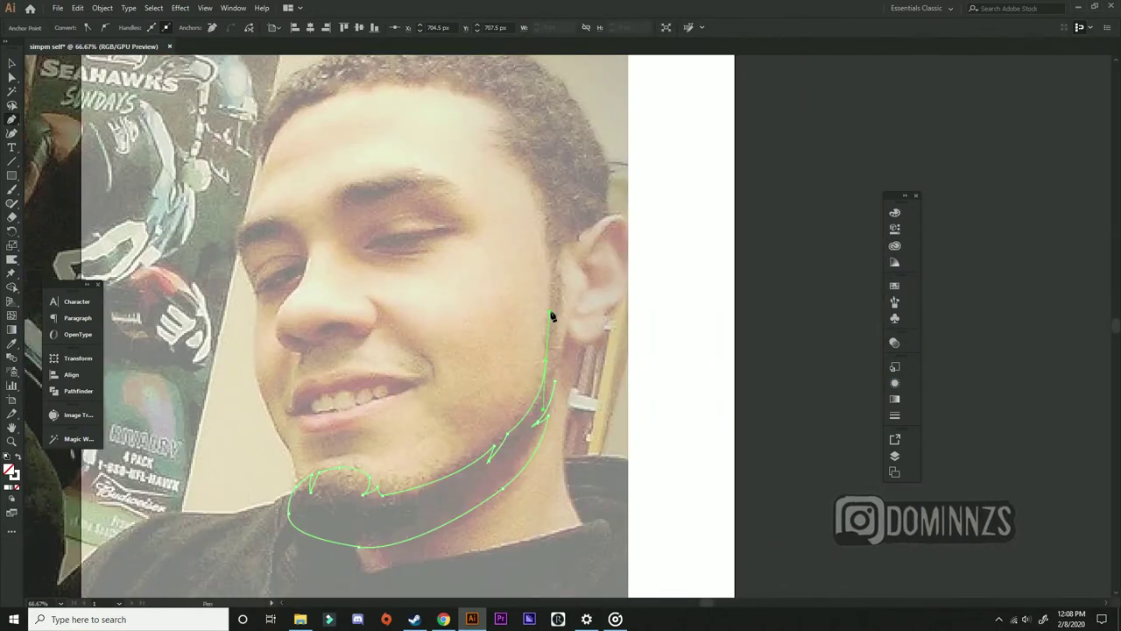
click(546, 237)
scroll(549, 249, up, 2)
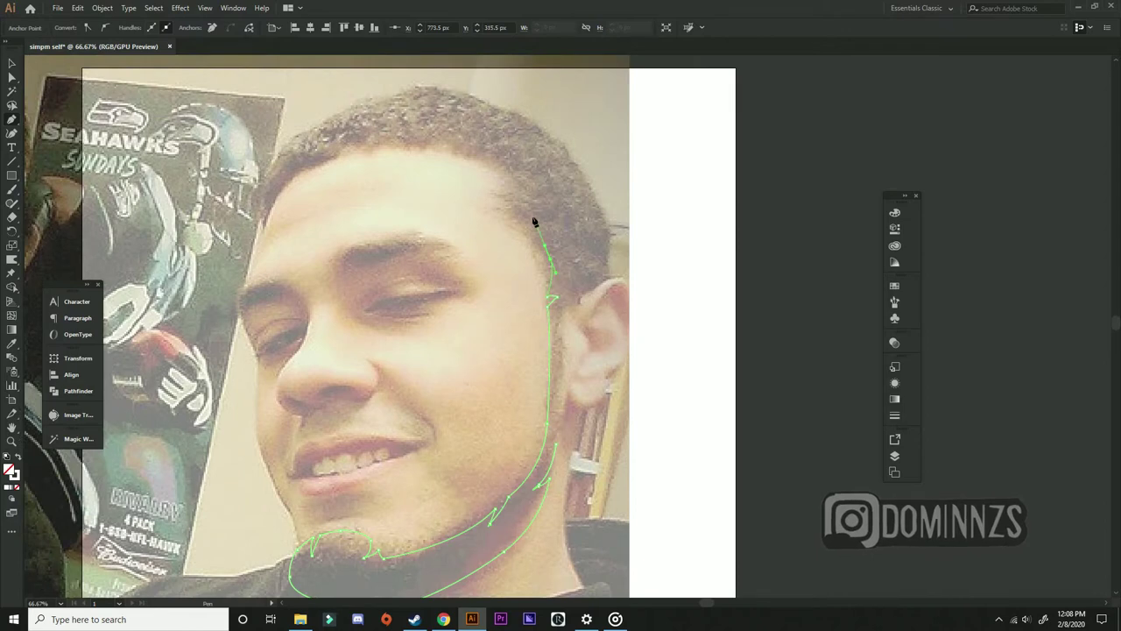
click(534, 222)
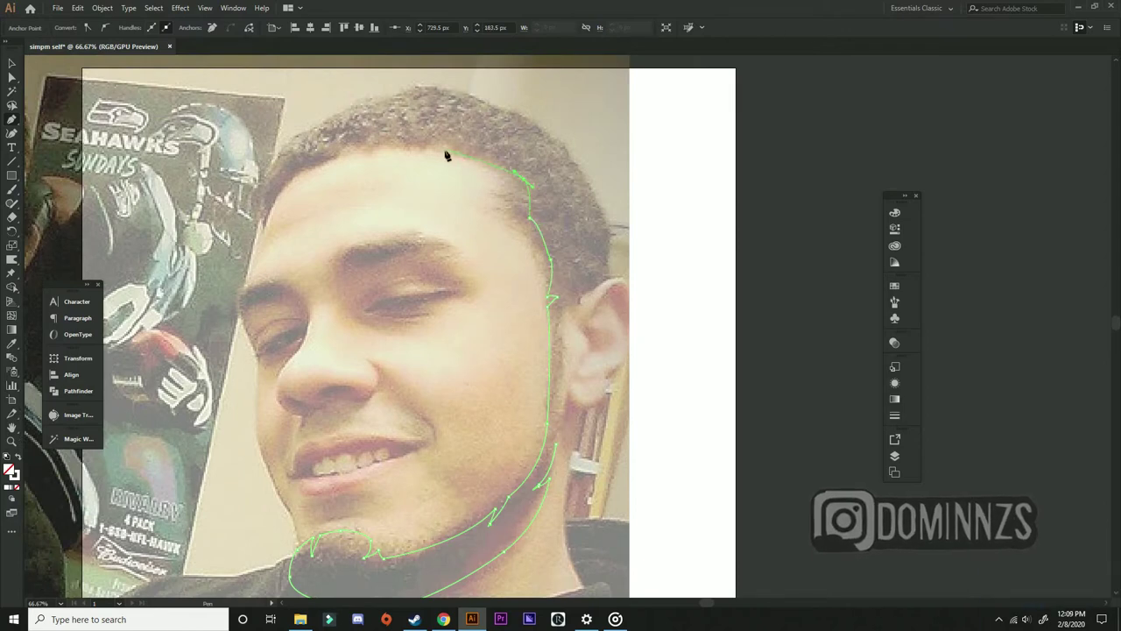
drag(447, 156, 469, 164)
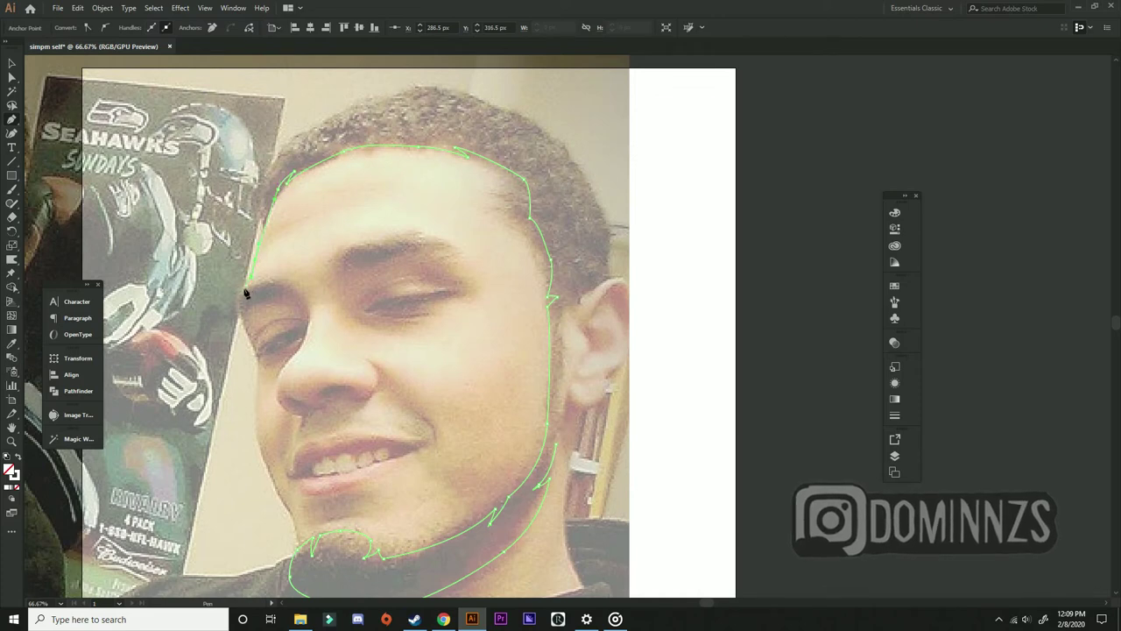
key(ctrl+z)
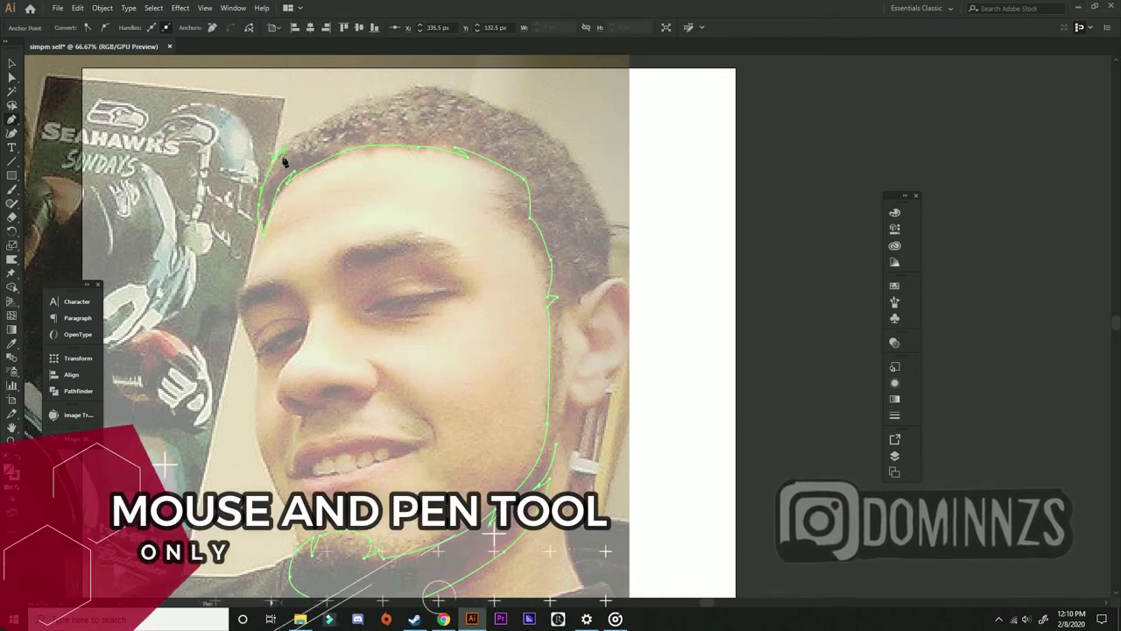
Curve the outline over the top of the hair and down to the ear
drag(390, 103, 398, 101)
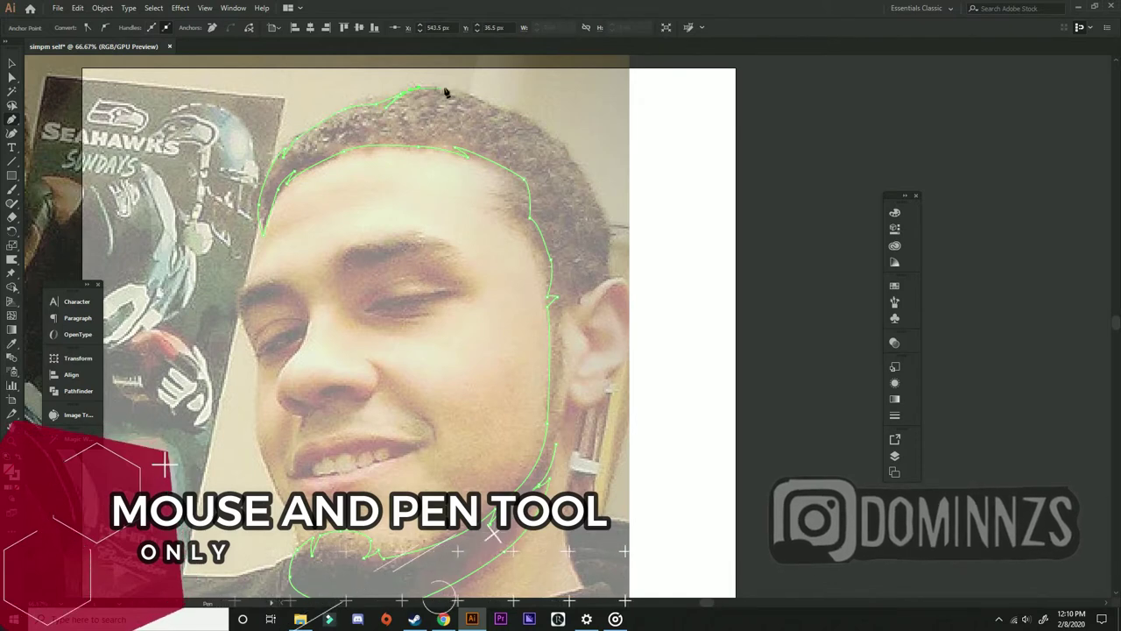
drag(499, 111, 495, 121)
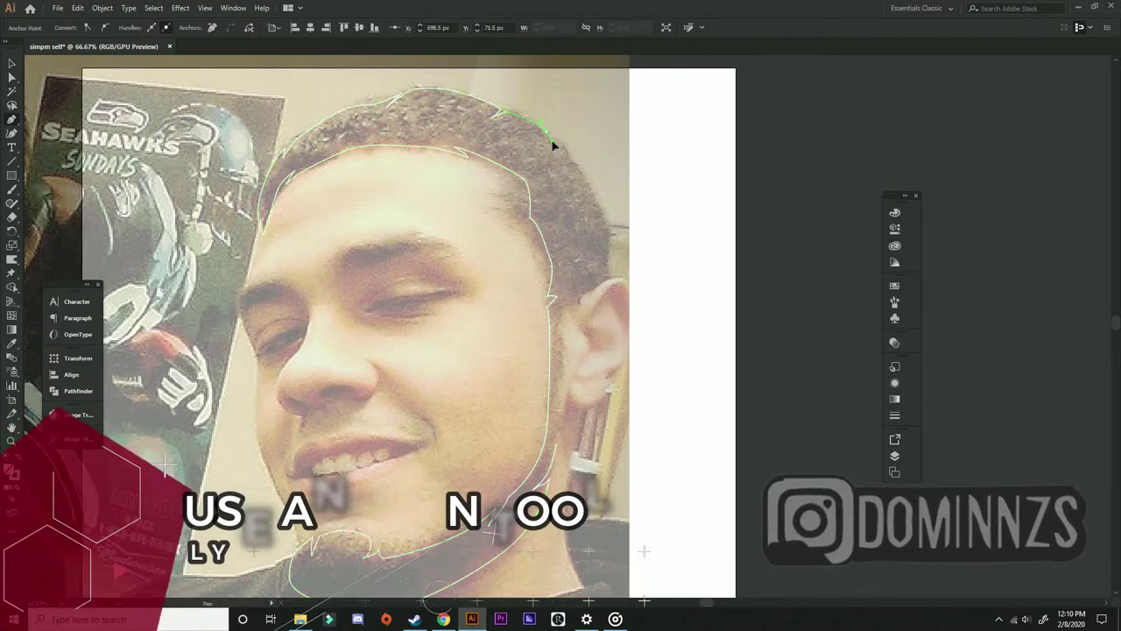
drag(587, 210, 589, 215)
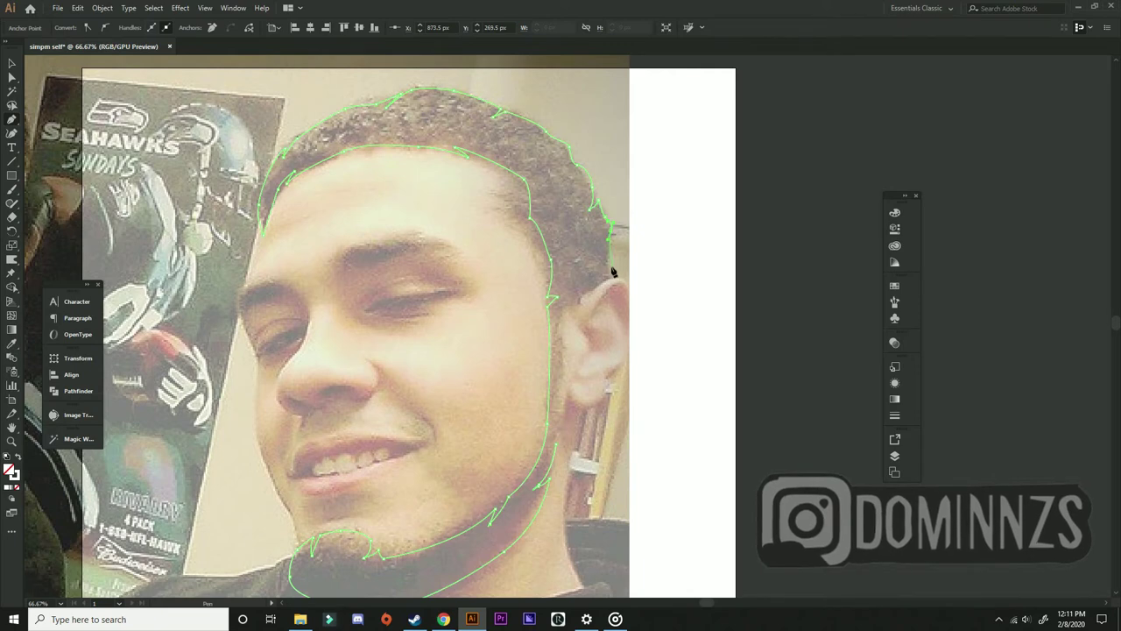
drag(561, 306, 560, 345)
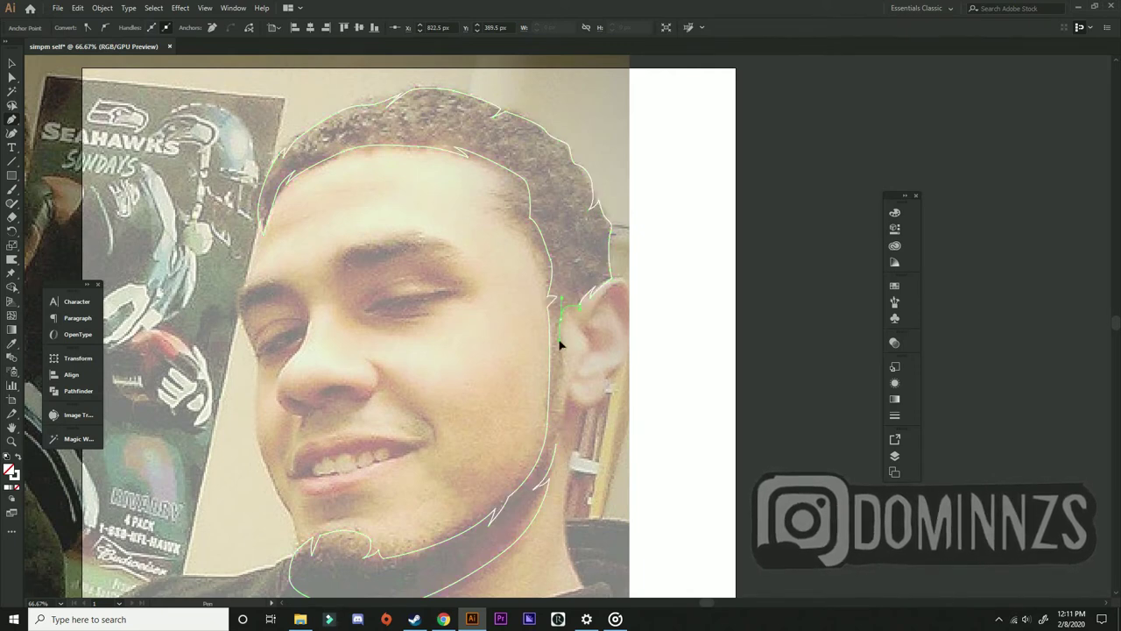
click(616, 324)
Draw a closed ear-and-neck shape curving from behind the ear down to the collar
key(ctrl+shift+a)
scroll(526, 255, down, 2)
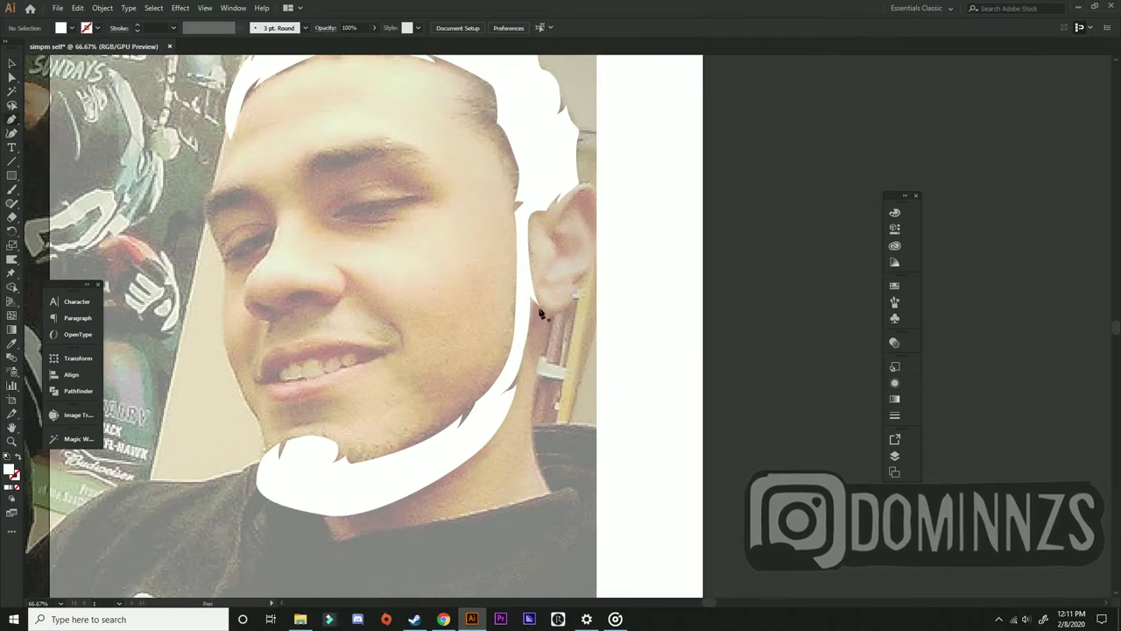
drag(540, 313, 549, 329)
drag(513, 480, 530, 444)
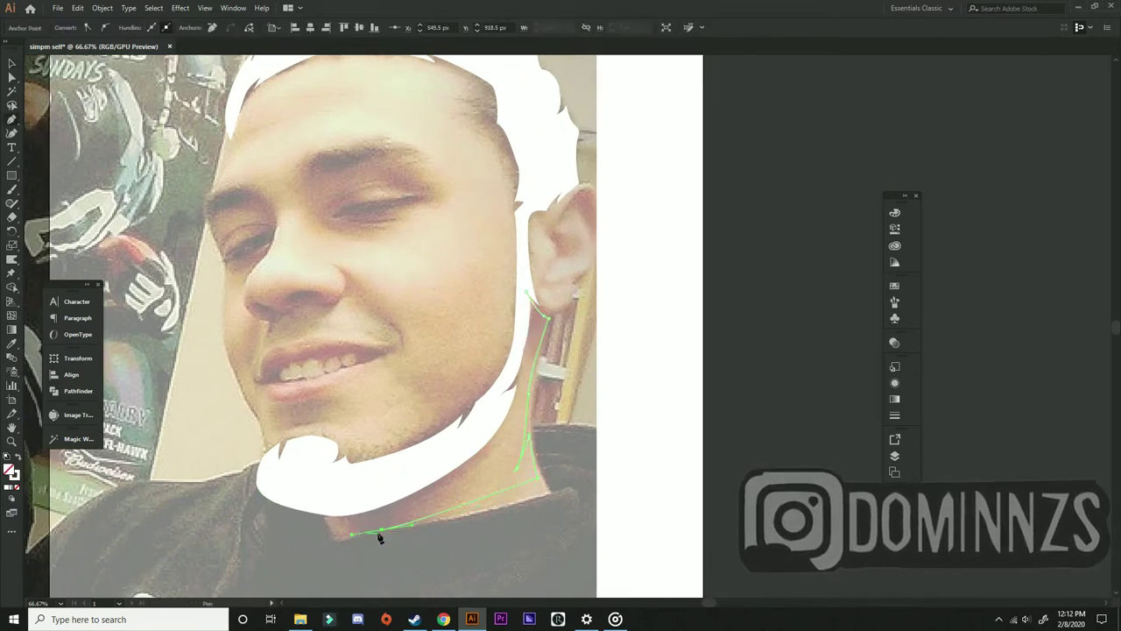
drag(547, 496, 598, 472)
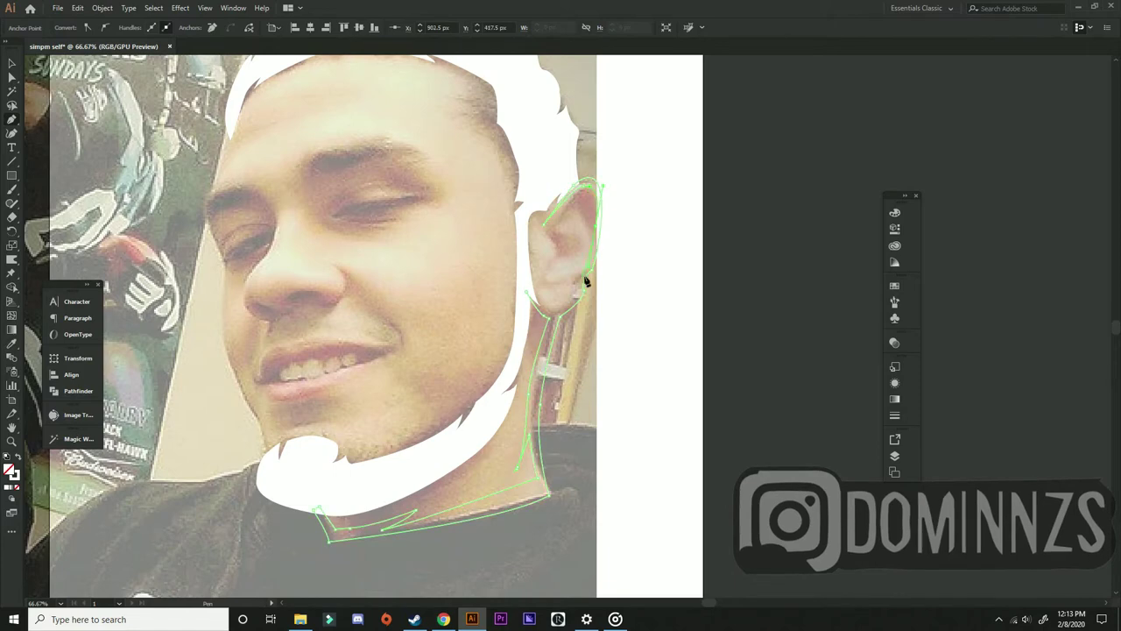
click(543, 308)
Fill the hair, beard and neck shapes dark brown using the Color Picker
double_click(10, 471)
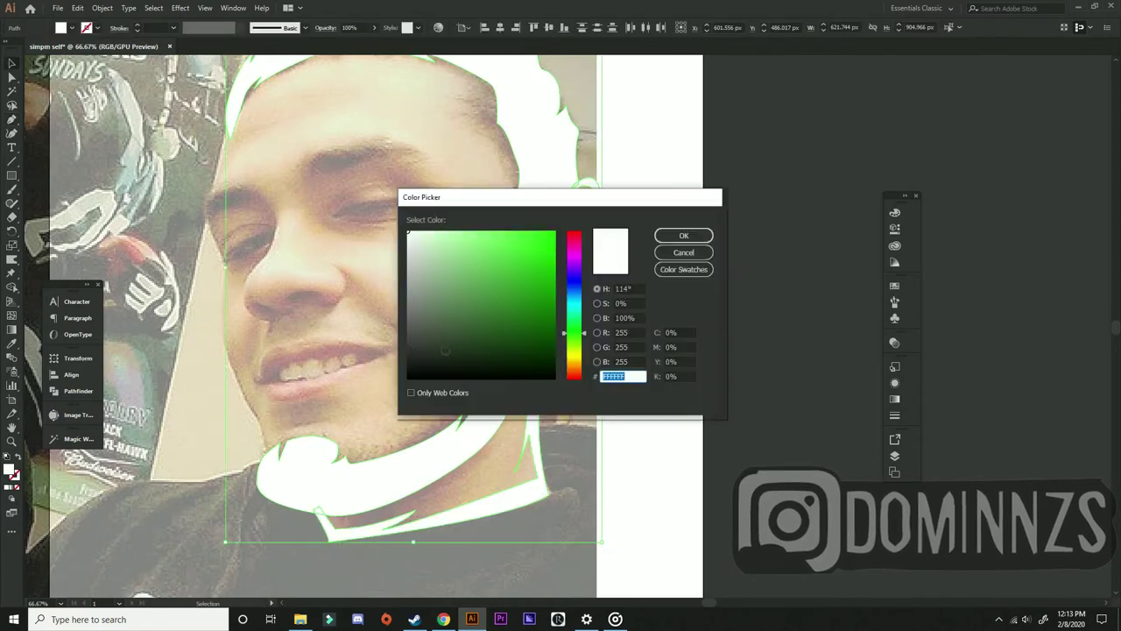
click(554, 378)
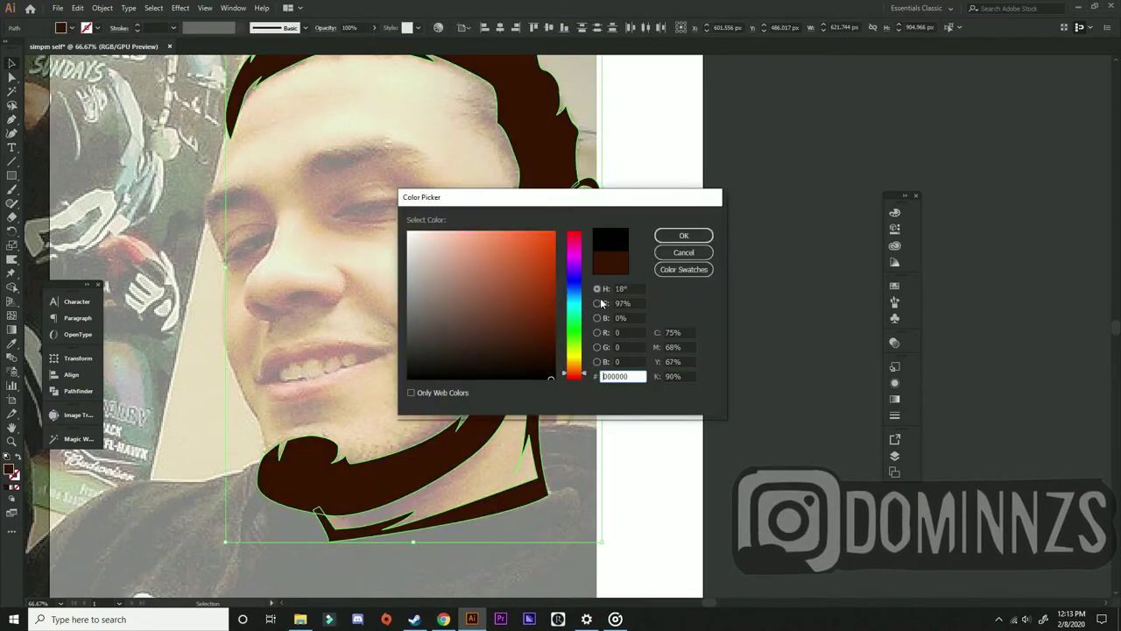
click(684, 237)
click(645, 412)
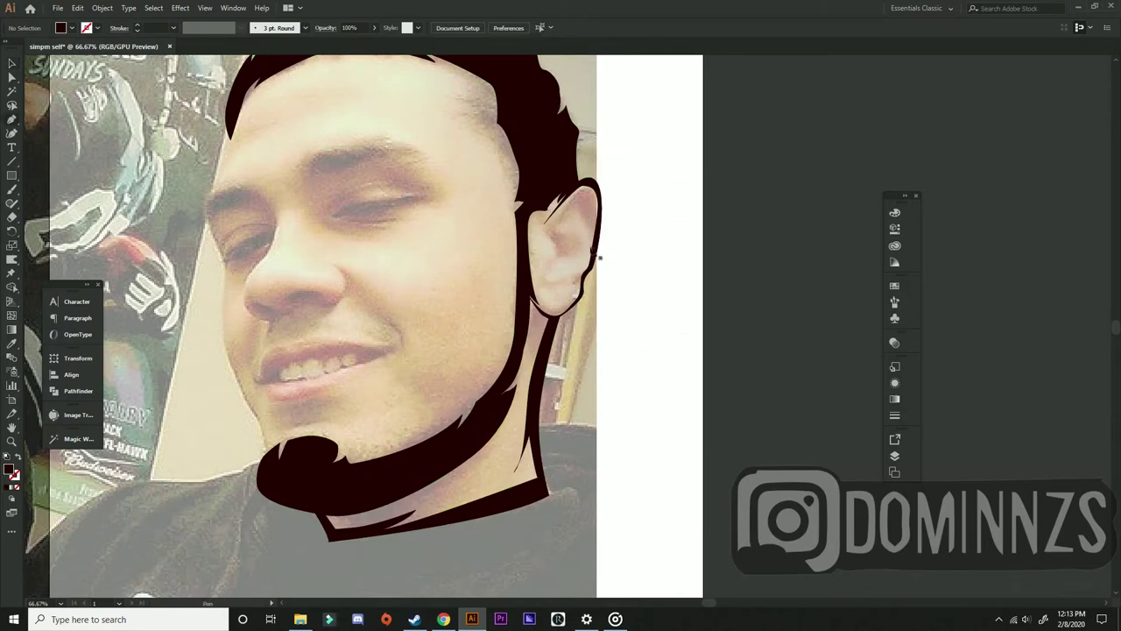
ctrl+click(596, 250)
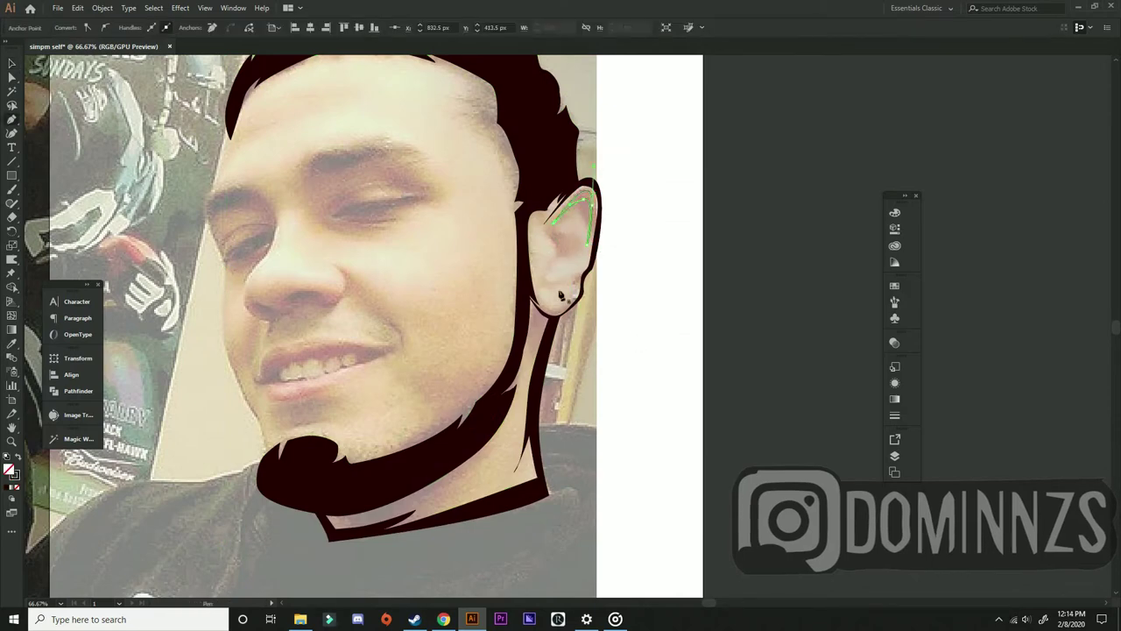
Draw two curved inner-ear fold details
drag(549, 286, 567, 239)
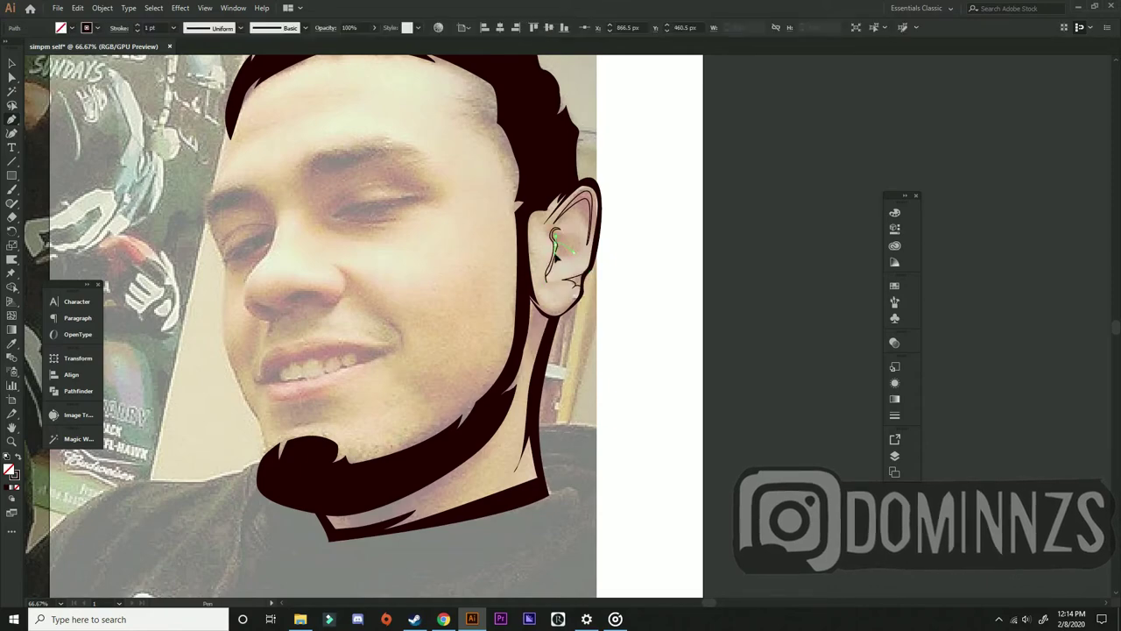
drag(553, 233, 578, 259)
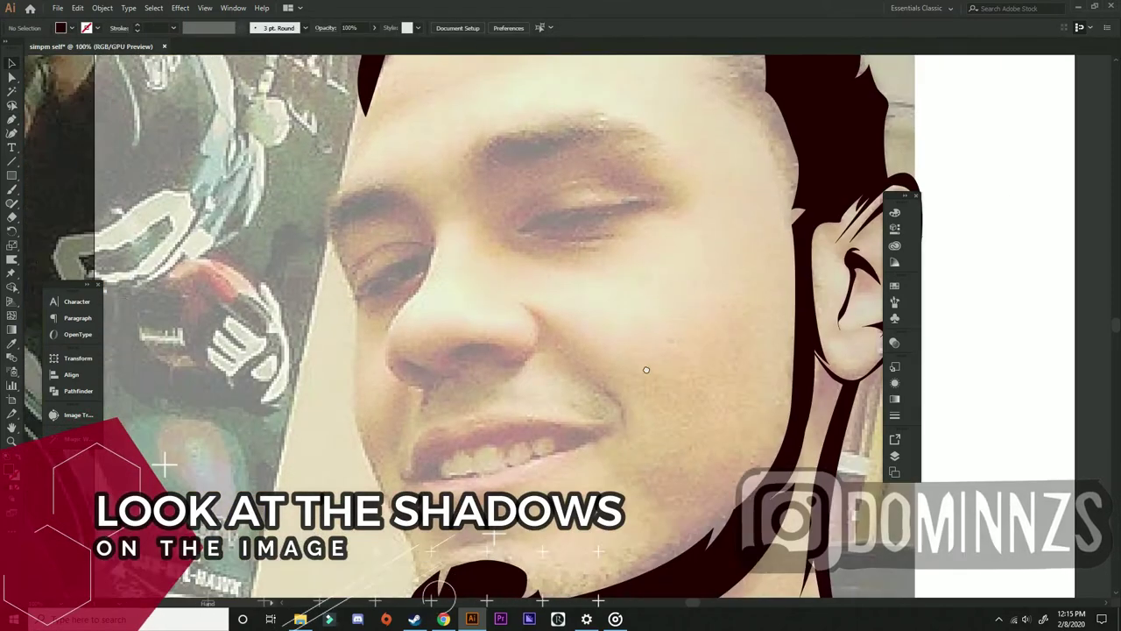
scroll(560, 411, up, 3)
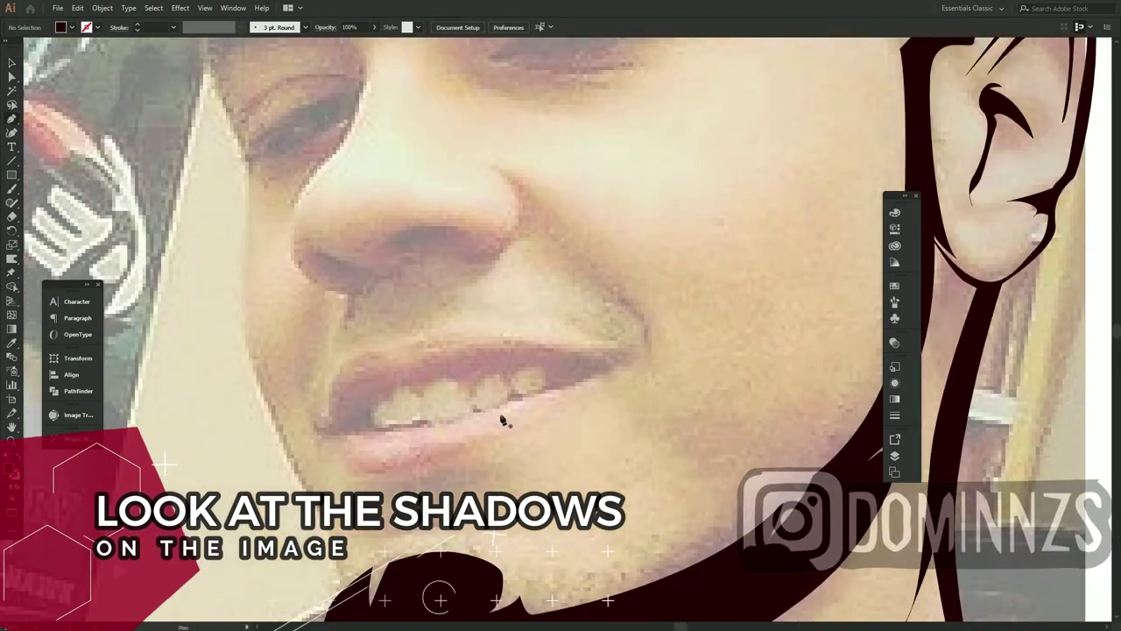
Outline the mouth along the lower and upper lips, closing at the left corner
click(338, 432)
drag(444, 426, 574, 393)
drag(620, 363, 459, 367)
drag(320, 429, 326, 444)
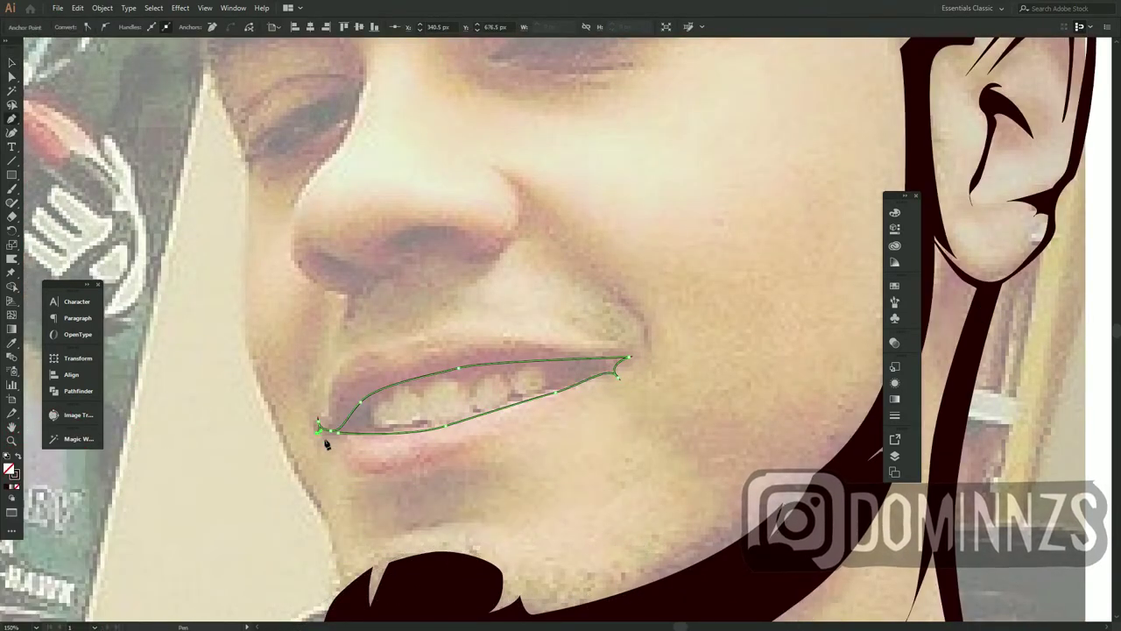
Trace the upper and lower teeth edges and make the mouth shape solid dark
click(343, 424)
drag(420, 406, 440, 383)
click(505, 375)
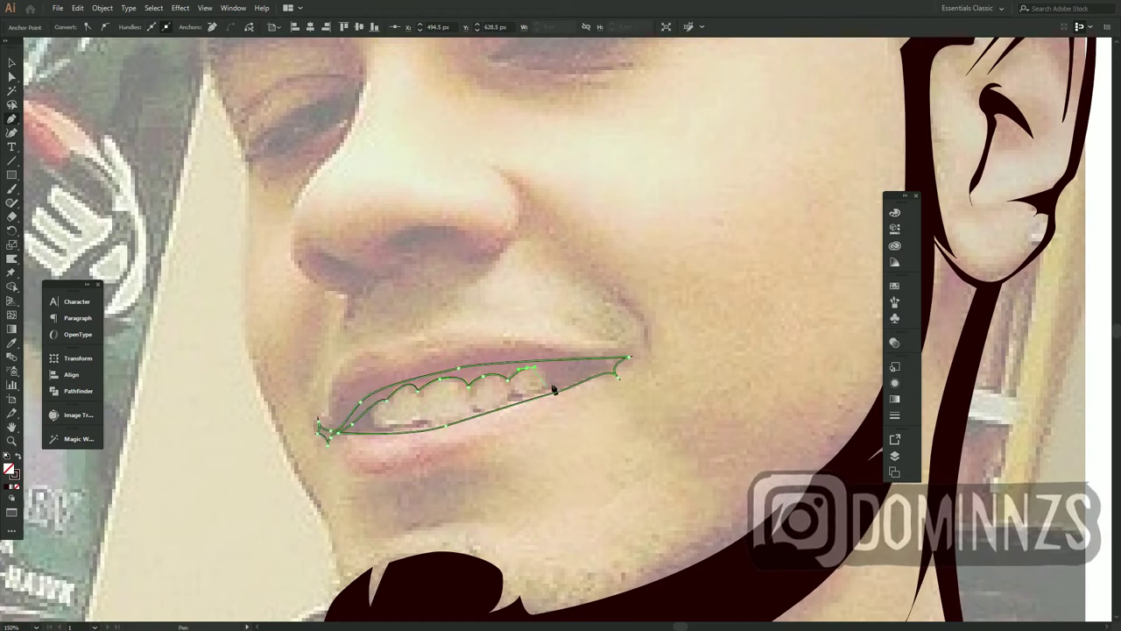
drag(551, 371, 576, 374)
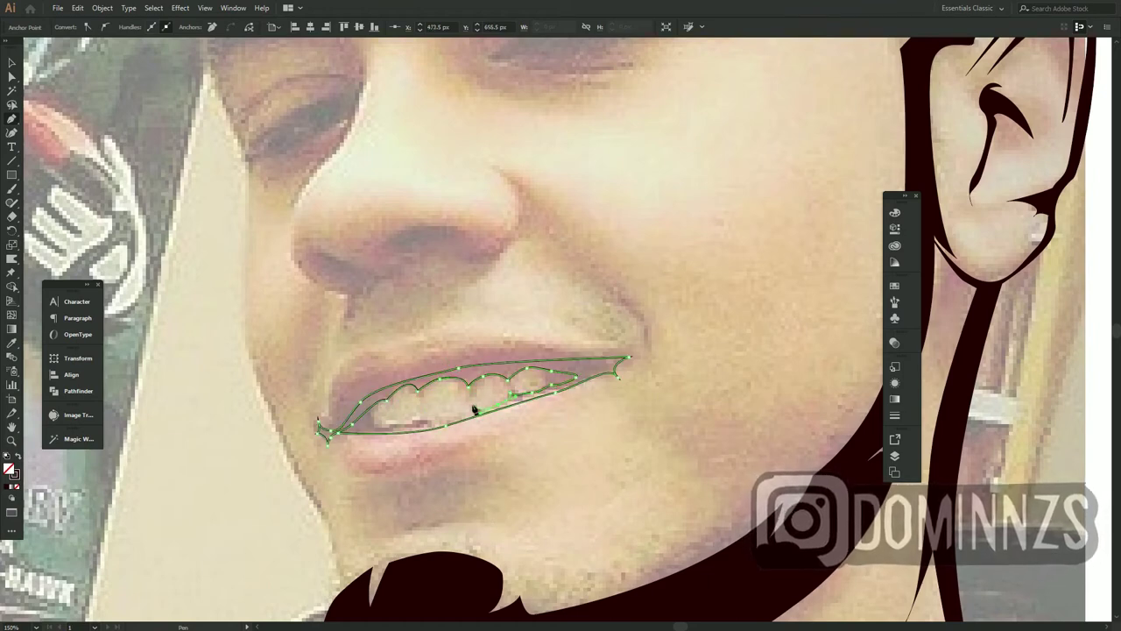
click(449, 423)
drag(421, 420, 388, 435)
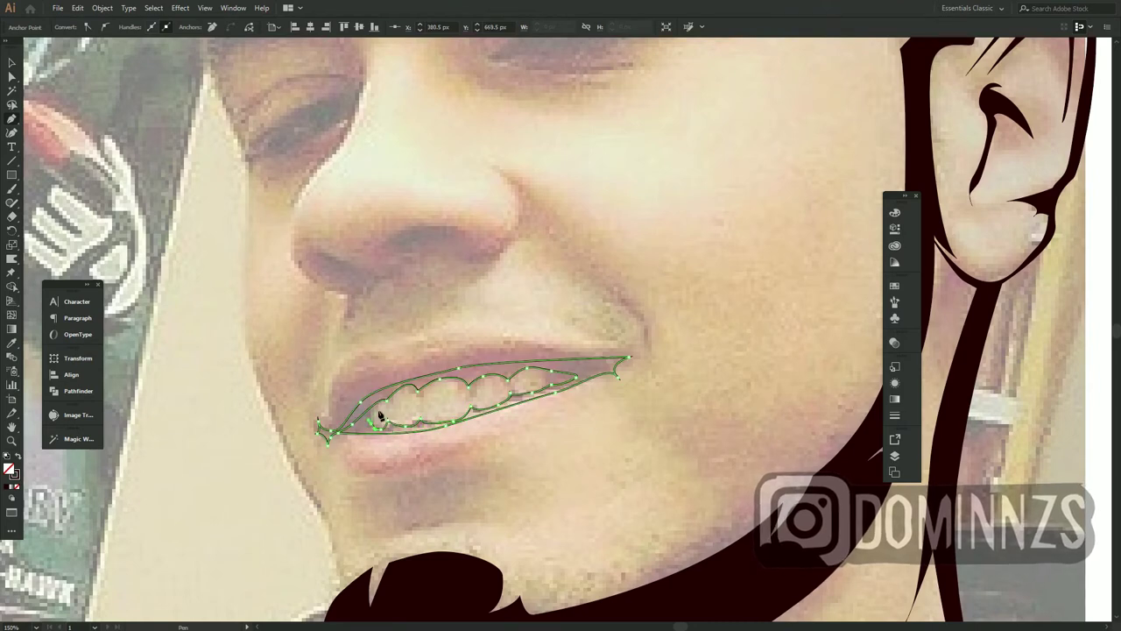
key(shift+x)
key(v)
click(542, 450)
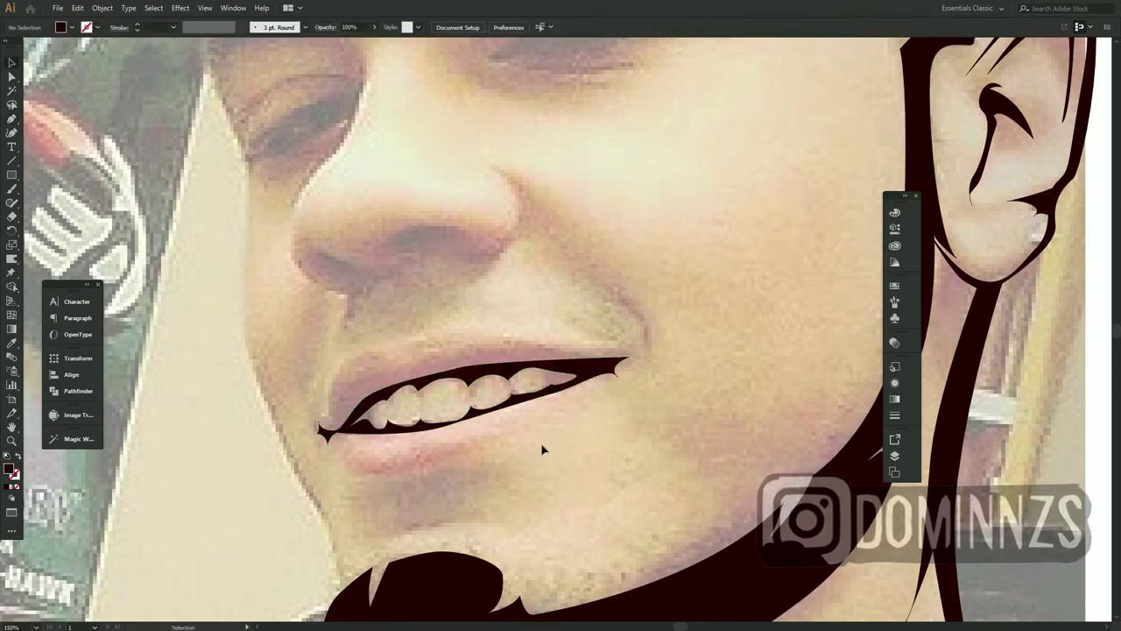
Trace the nose outline with curves around the nostrils into a closed shape
scroll(329, 282, up, 2)
click(347, 112)
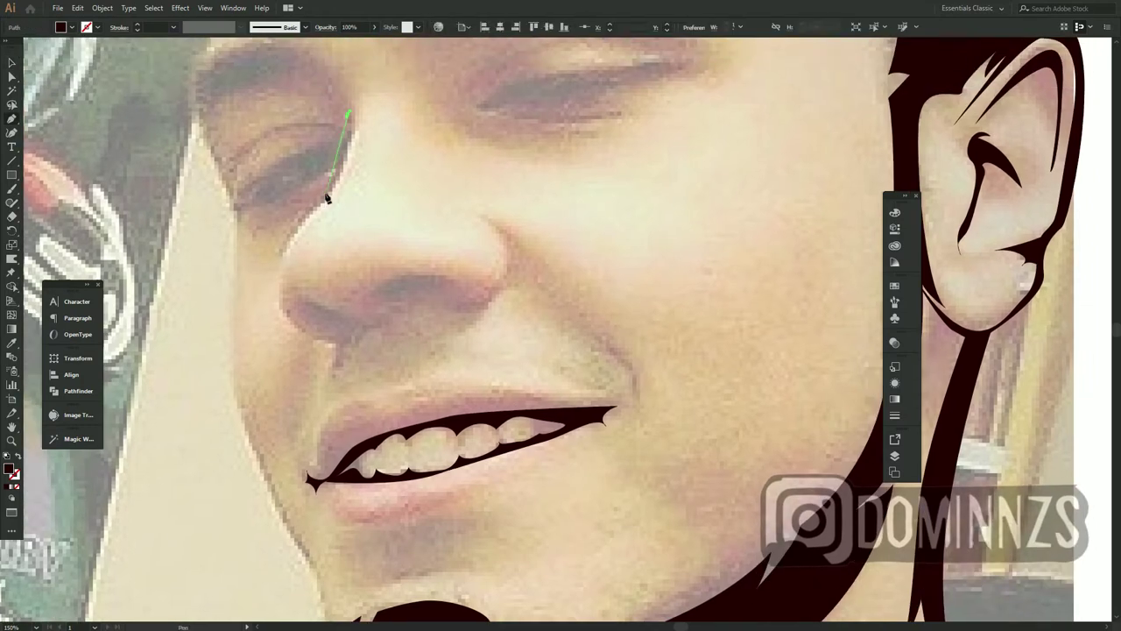
drag(328, 189, 273, 293)
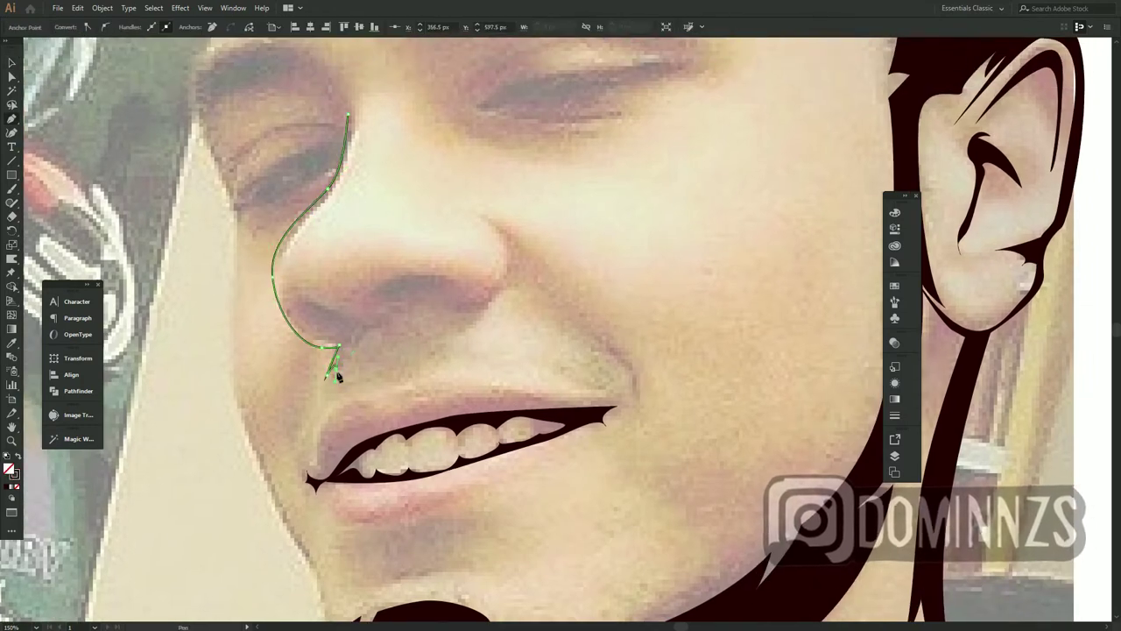
drag(359, 339, 311, 308)
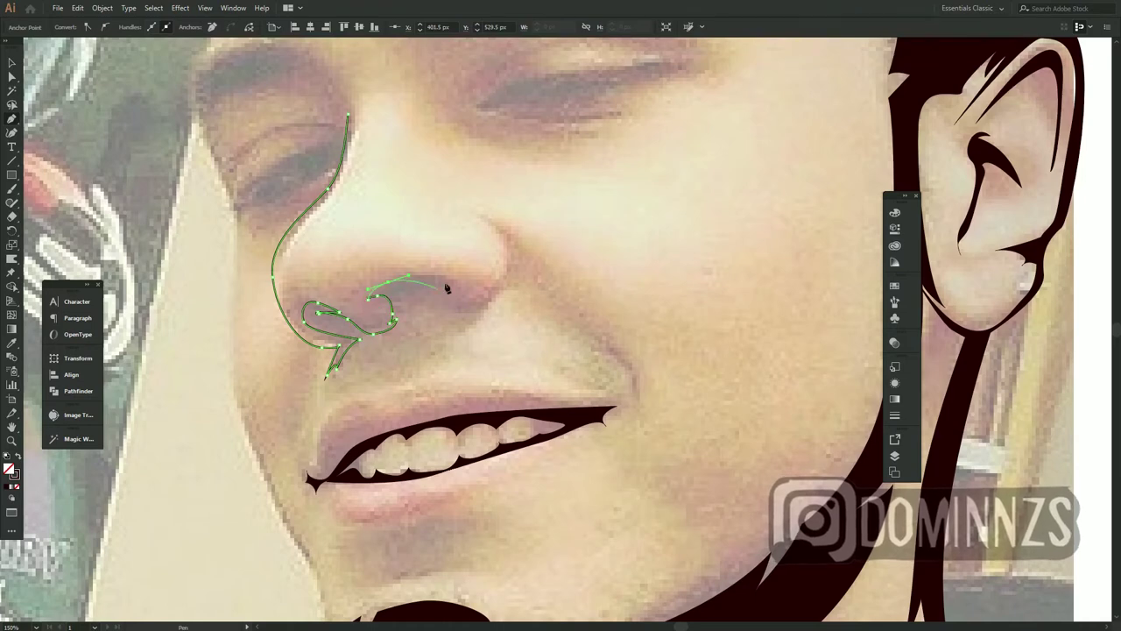
drag(446, 291, 449, 322)
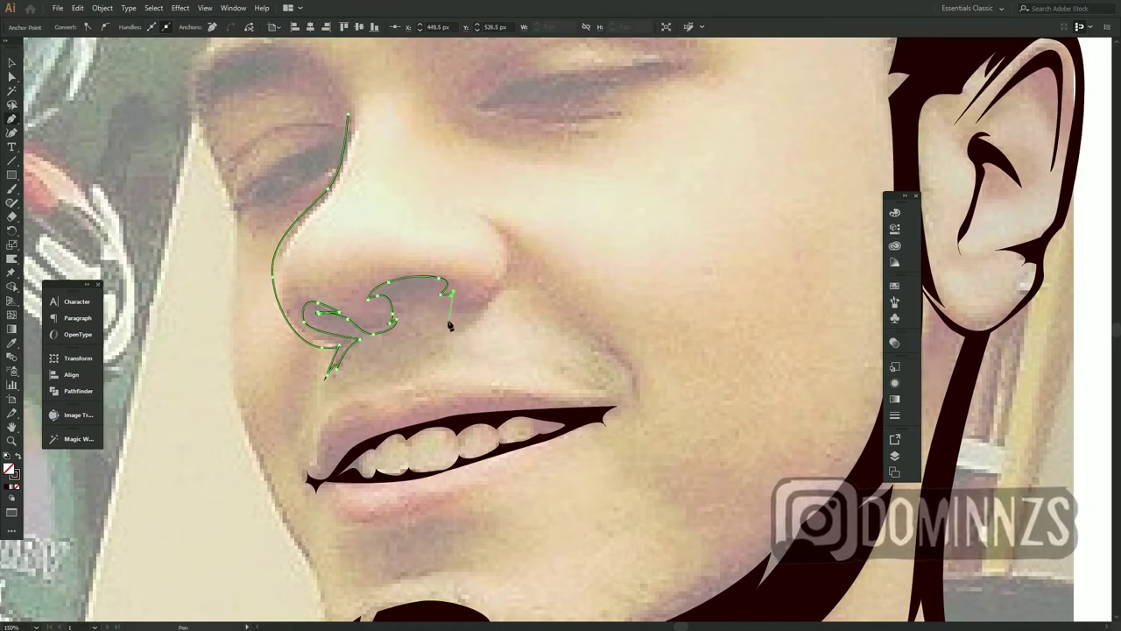
drag(486, 221, 556, 290)
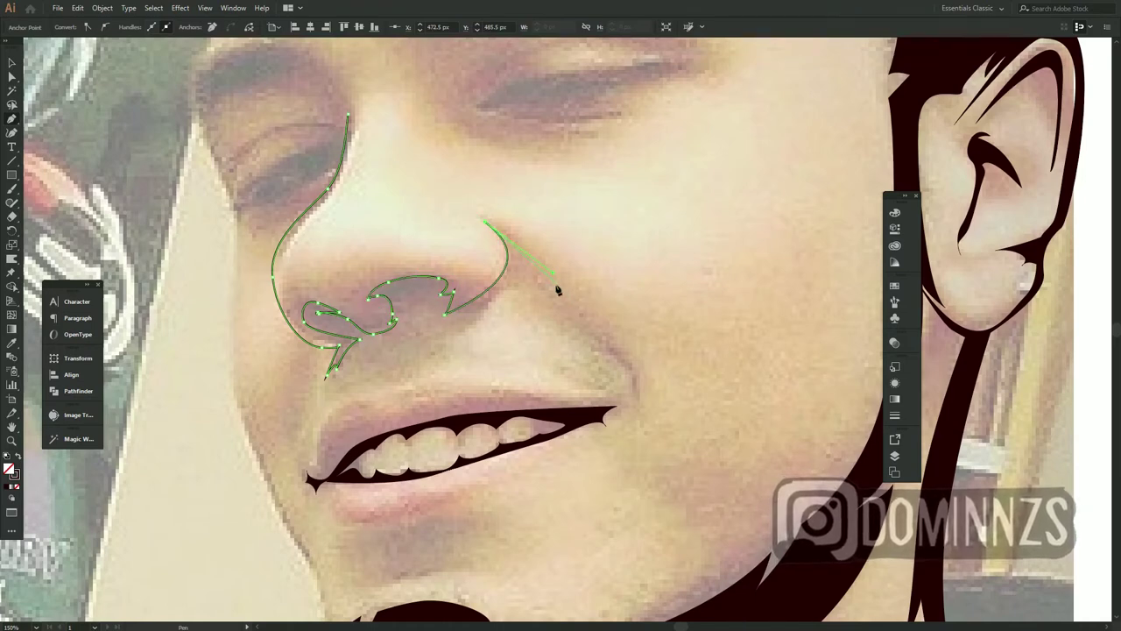
click(516, 253)
drag(449, 317, 443, 328)
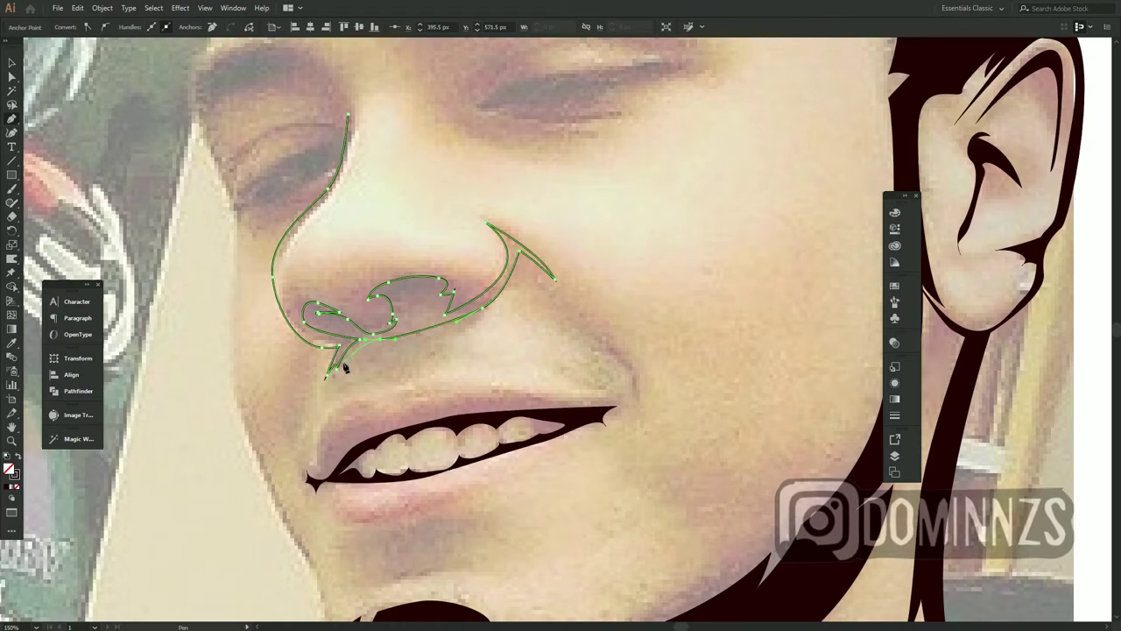
ctrl+click(312, 364)
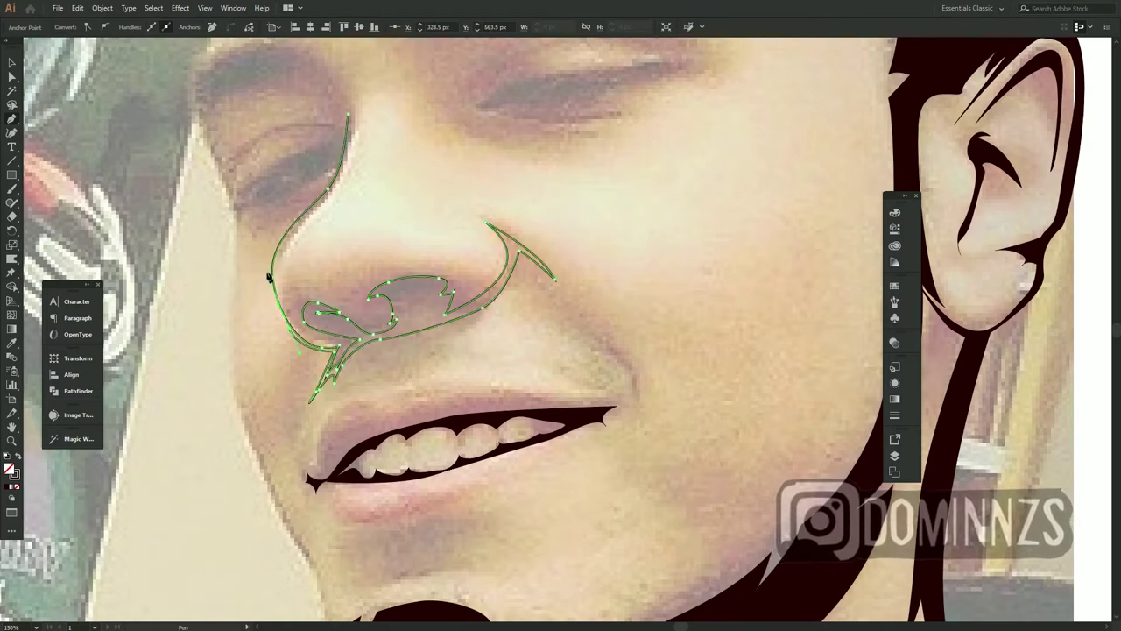
Fill the nose solid black and start a curved crease line at the mouth corner
scroll(302, 210, up, 3)
key(v)
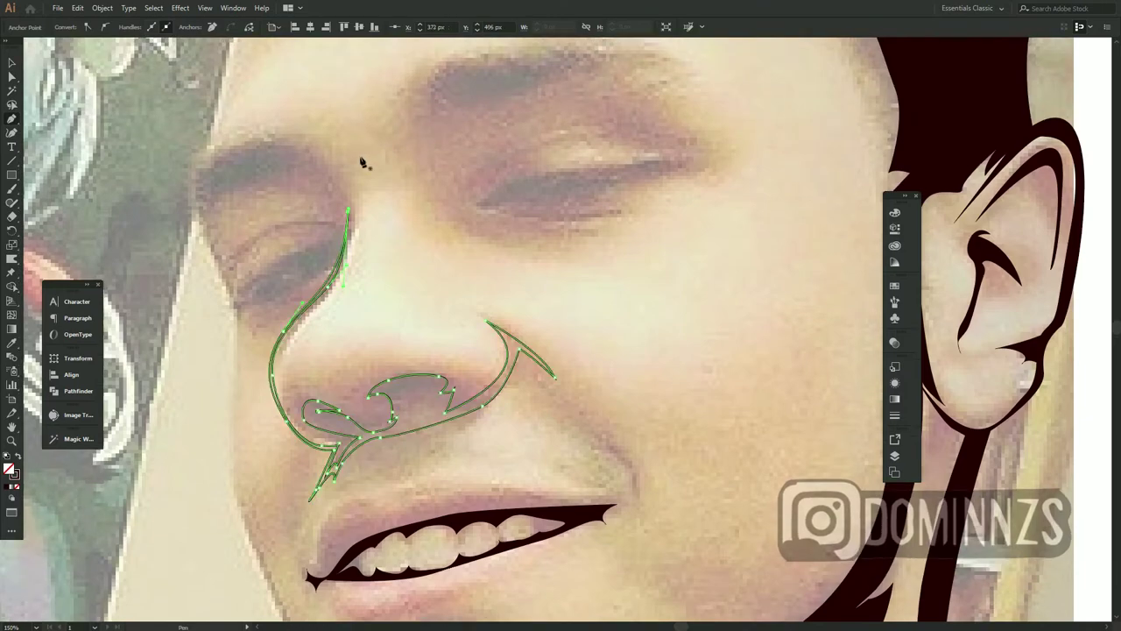
key(shift+x)
key(ctrl+shift+a)
key(p)
click(594, 445)
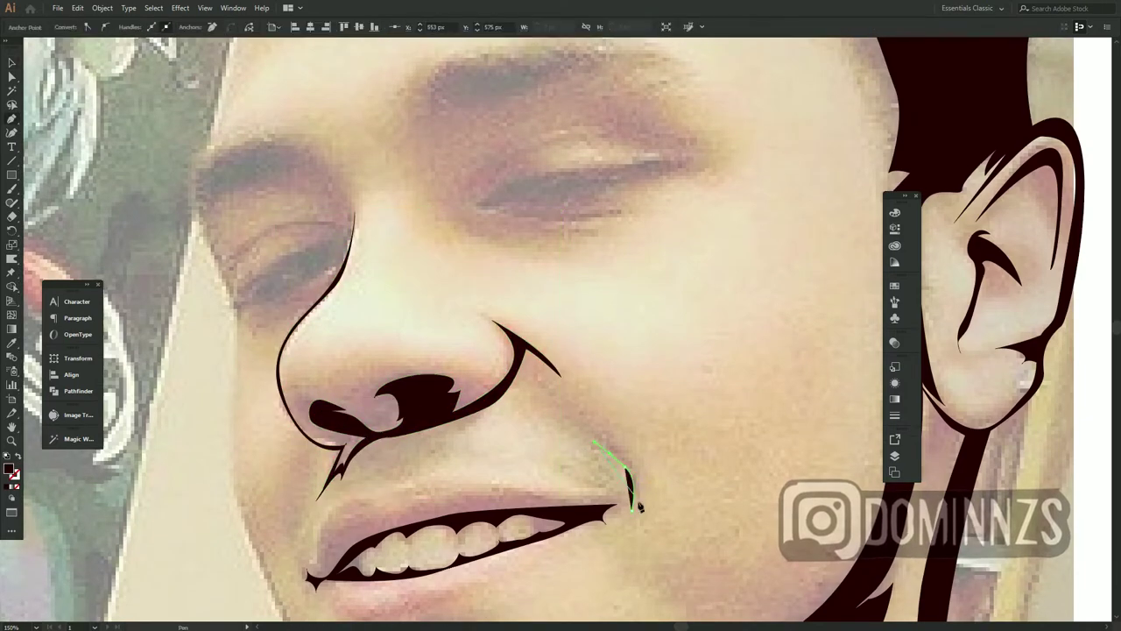
drag(628, 512, 656, 536)
Draw a curved crease line above the chin
drag(525, 624, 613, 385)
scroll(613, 385, down, 1)
click(483, 413)
drag(438, 408, 320, 467)
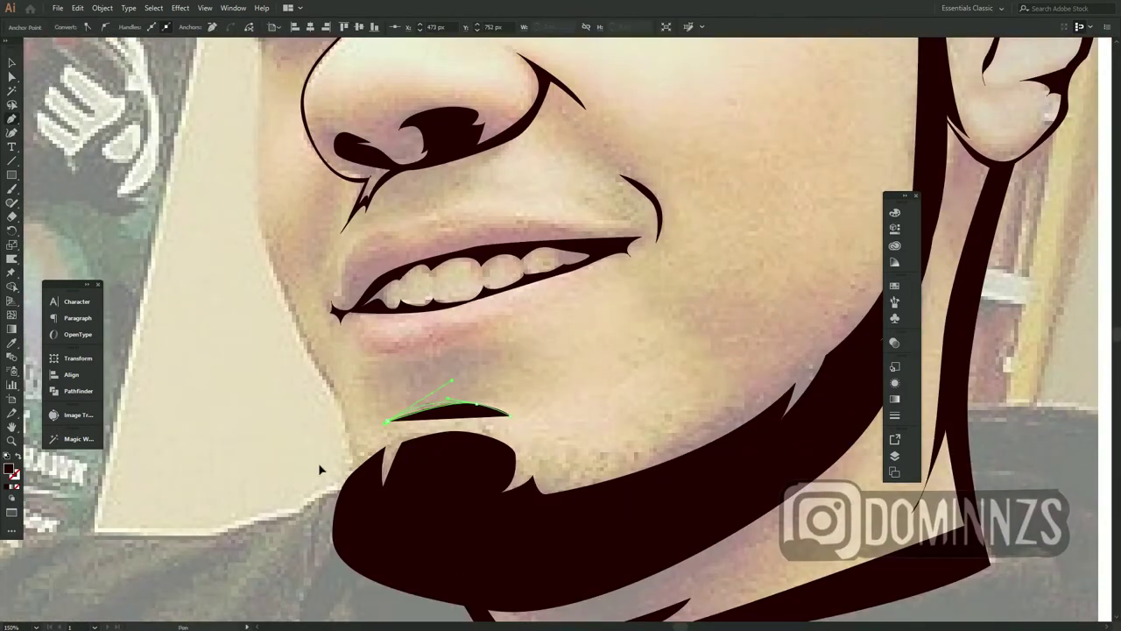
scroll(700, 370, up, 3)
scroll(635, 290, down, 3)
scroll(389, 231, up, 5)
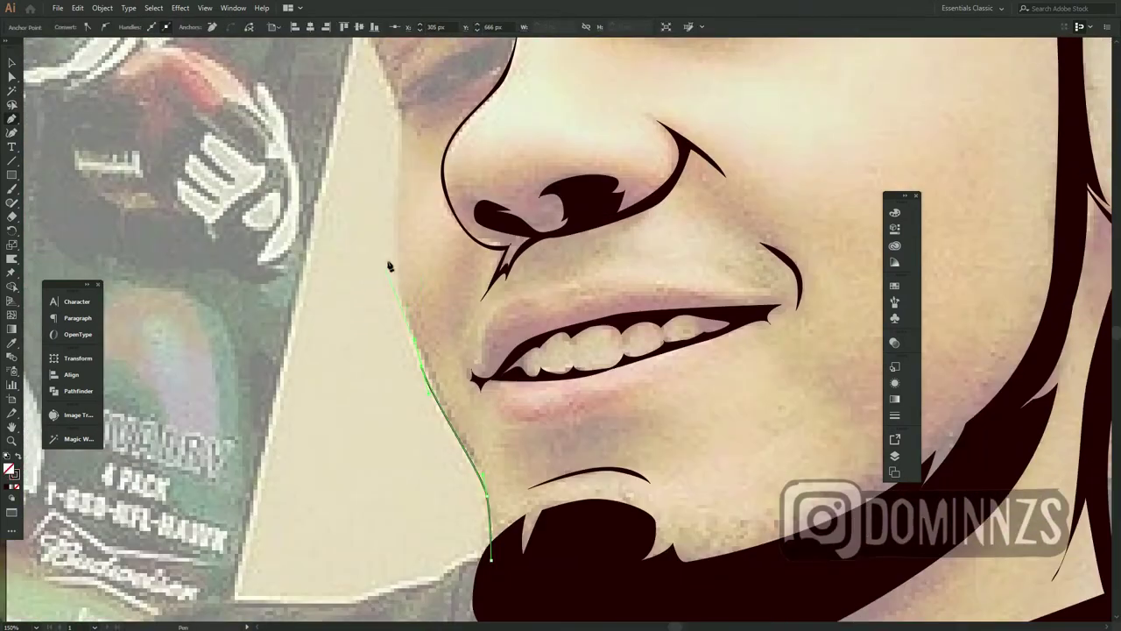
Trace the left cheek edge down to the beard as a black line
click(389, 231)
scroll(388, 231, up, 3)
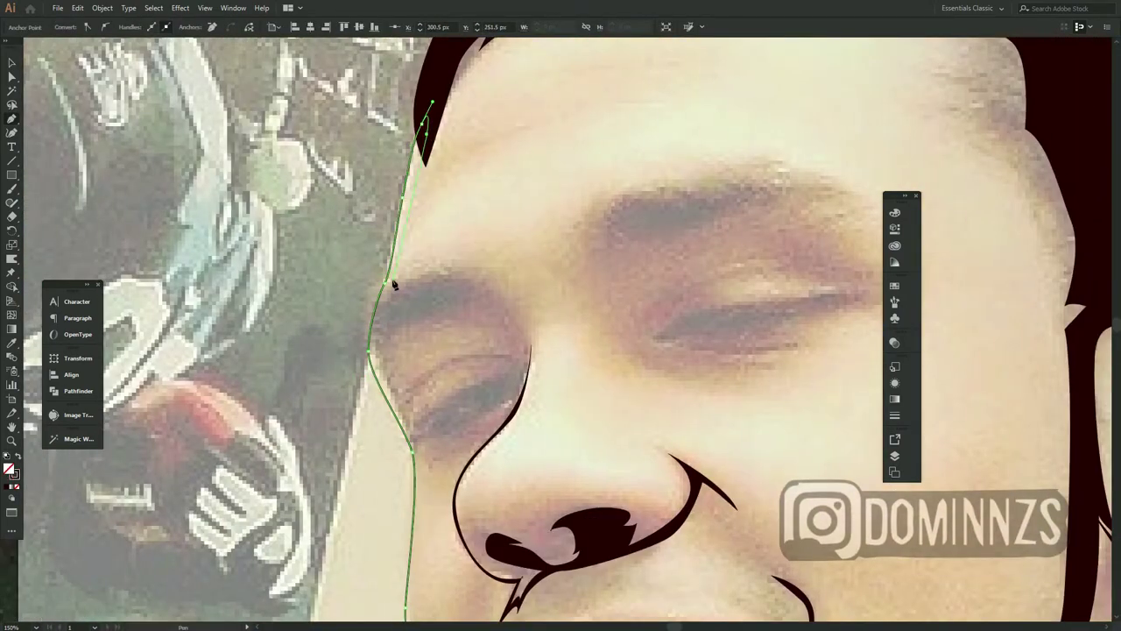
scroll(394, 285, down, 1)
scroll(403, 420, down, 5)
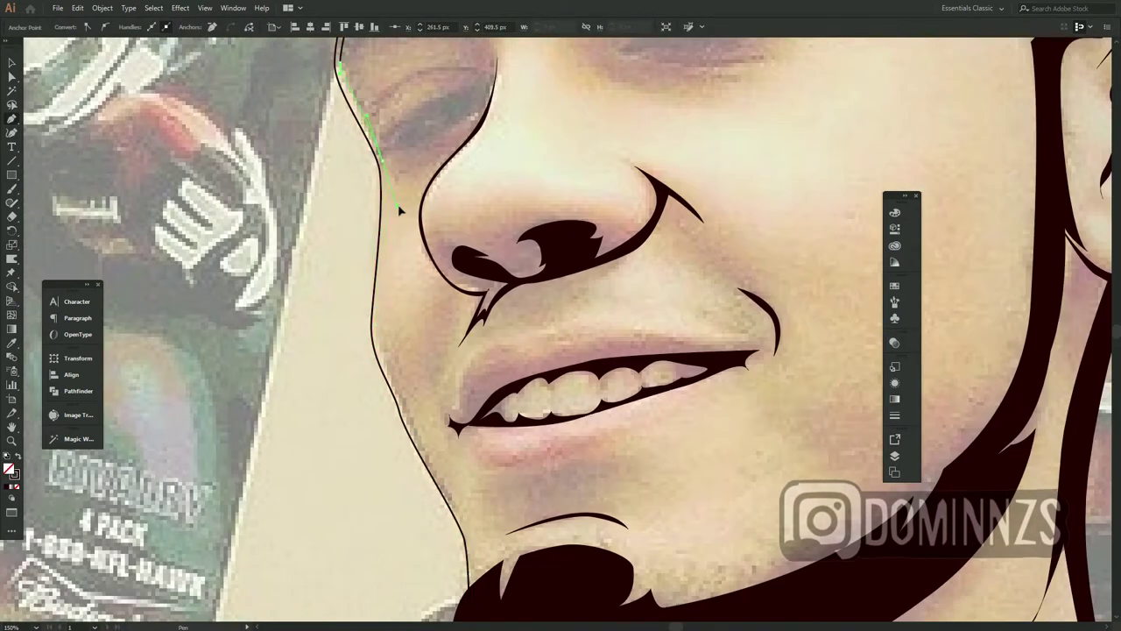
click(385, 168)
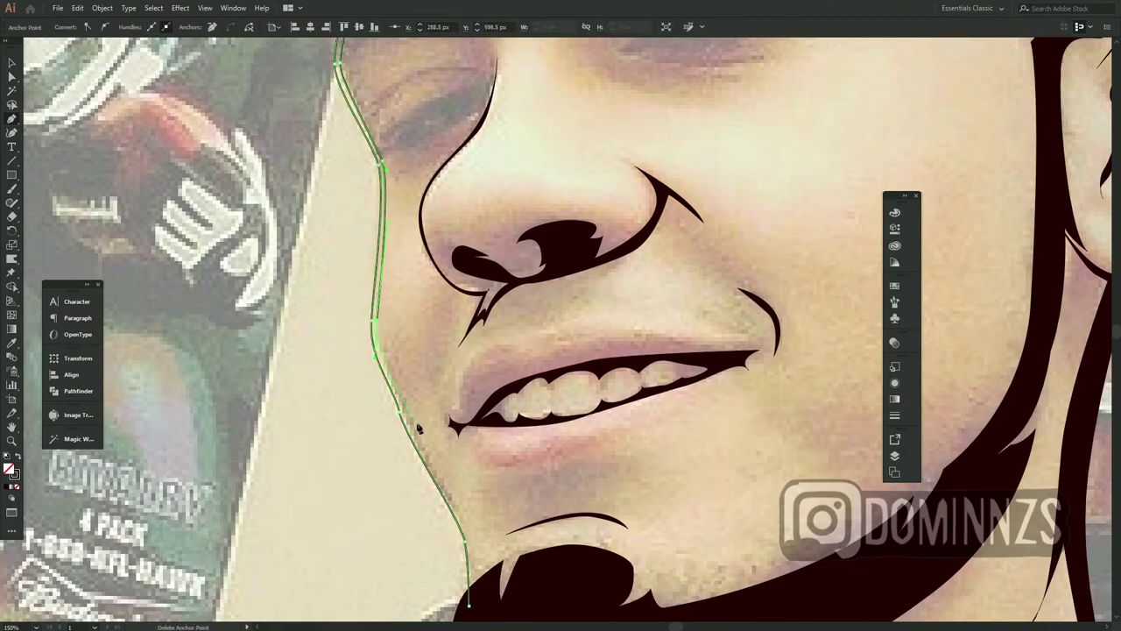
scroll(412, 418, down, 4)
click(425, 427)
ctrl+click(449, 302)
scroll(449, 302, up, 8)
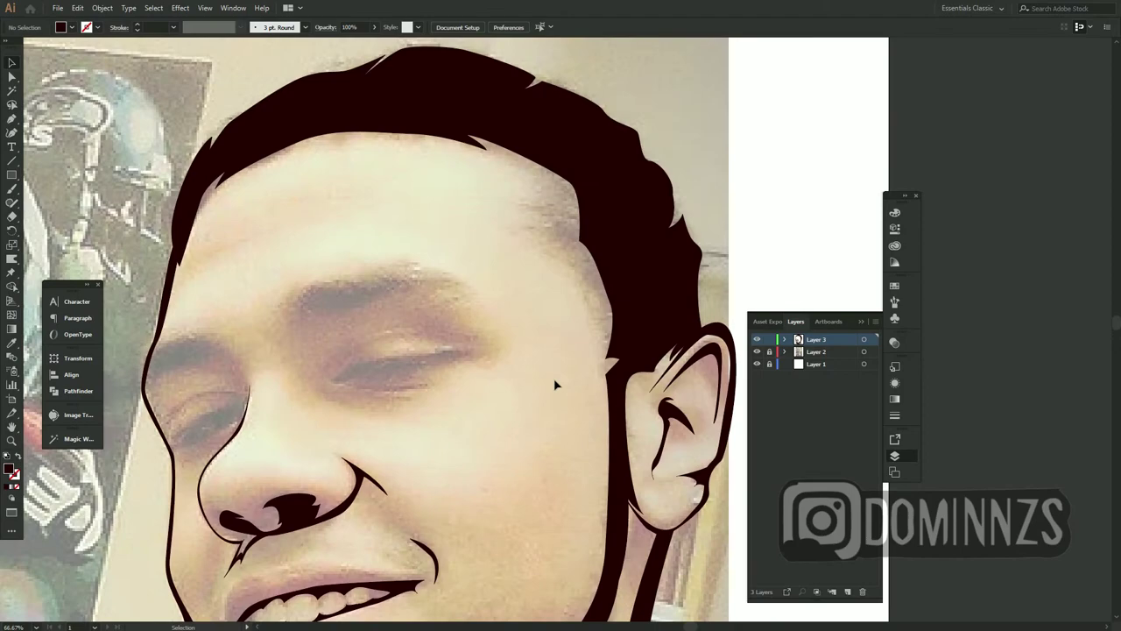
scroll(554, 384, down, 4)
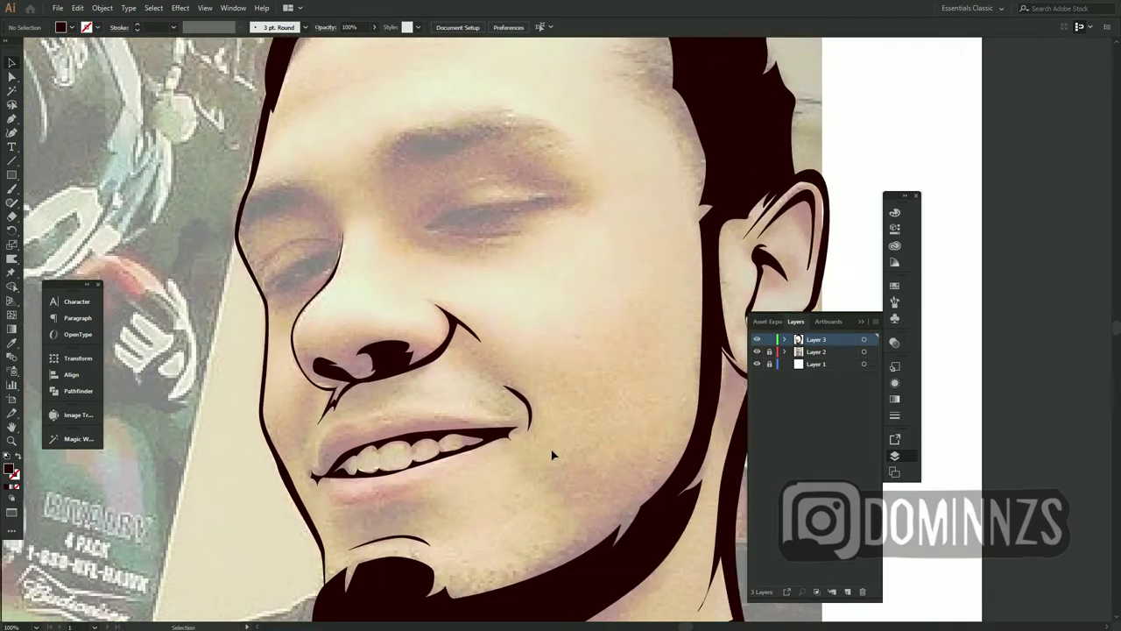
scroll(560, 403, down, 2)
scroll(561, 403, up, 3)
Draw a short straight line below the lower lip
key(p)
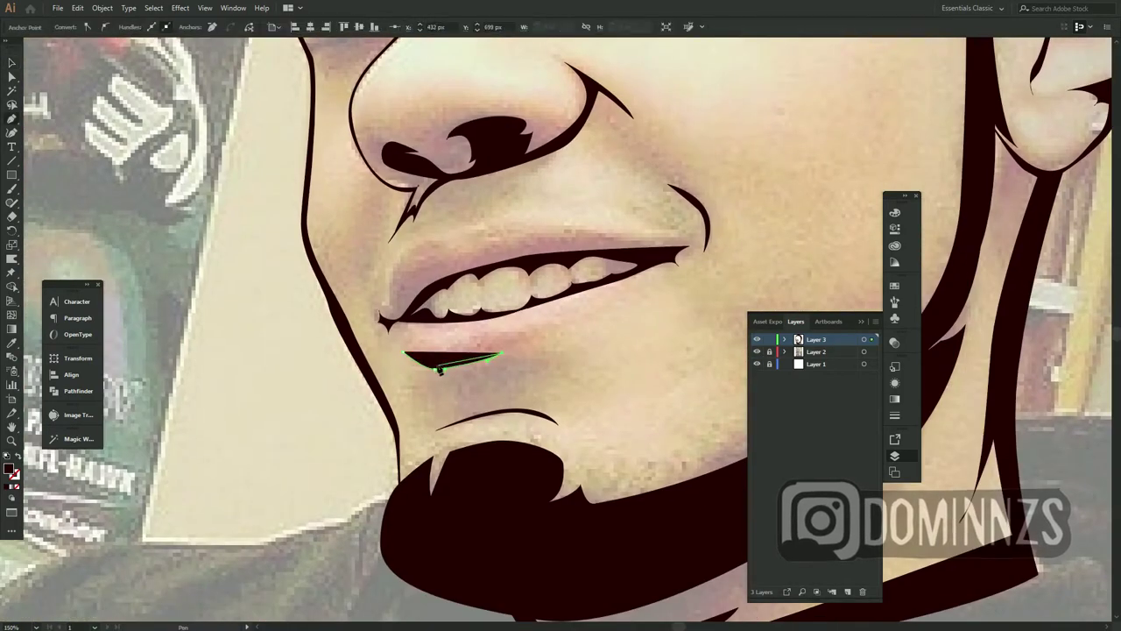
click(395, 261)
click(422, 238)
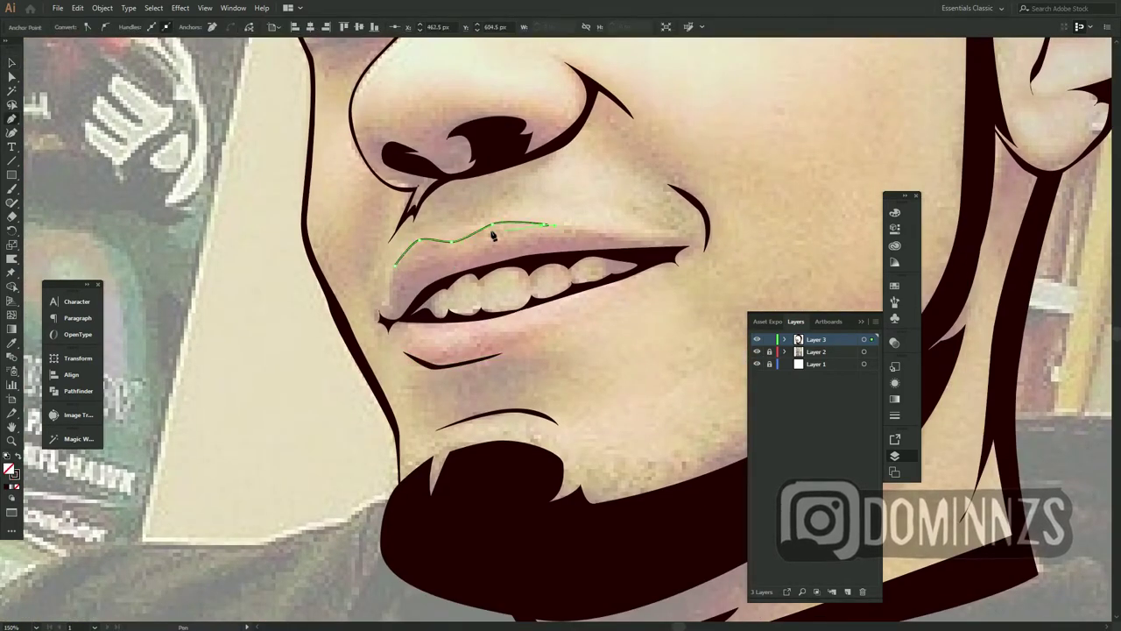
key(ctrl+shift+a)
key(v)
Draw a curved segment under the nostril, undoing a stray spike
scroll(654, 350, up, 1)
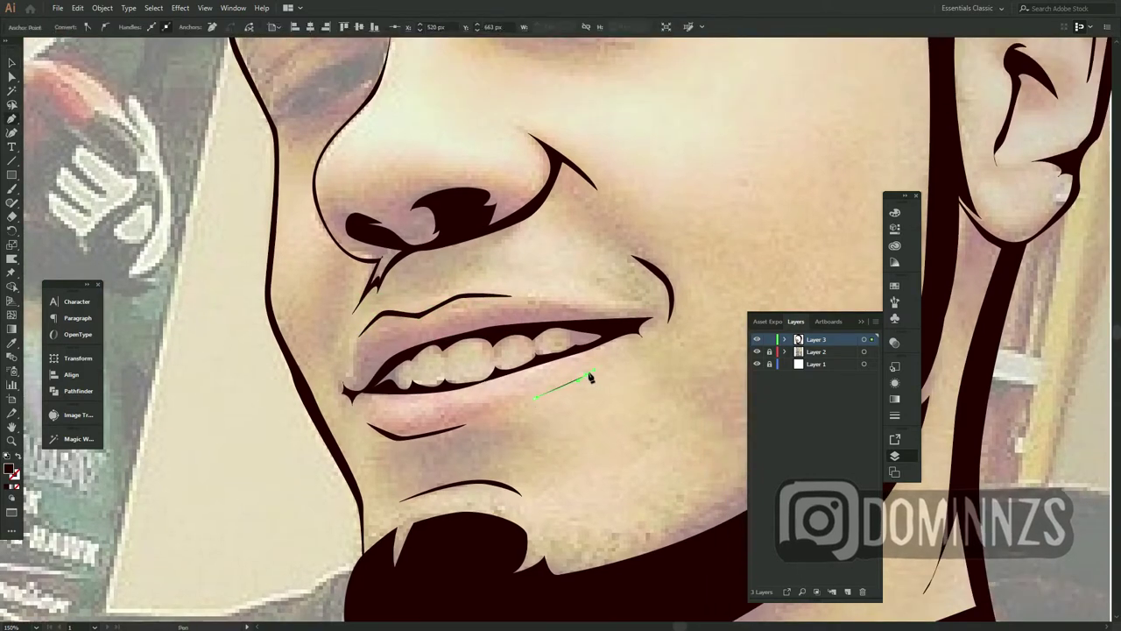
scroll(582, 394, up, 4)
scroll(575, 411, down, 3)
scroll(525, 437, left, 2)
scroll(525, 438, down, 1)
scroll(613, 491, up, 1)
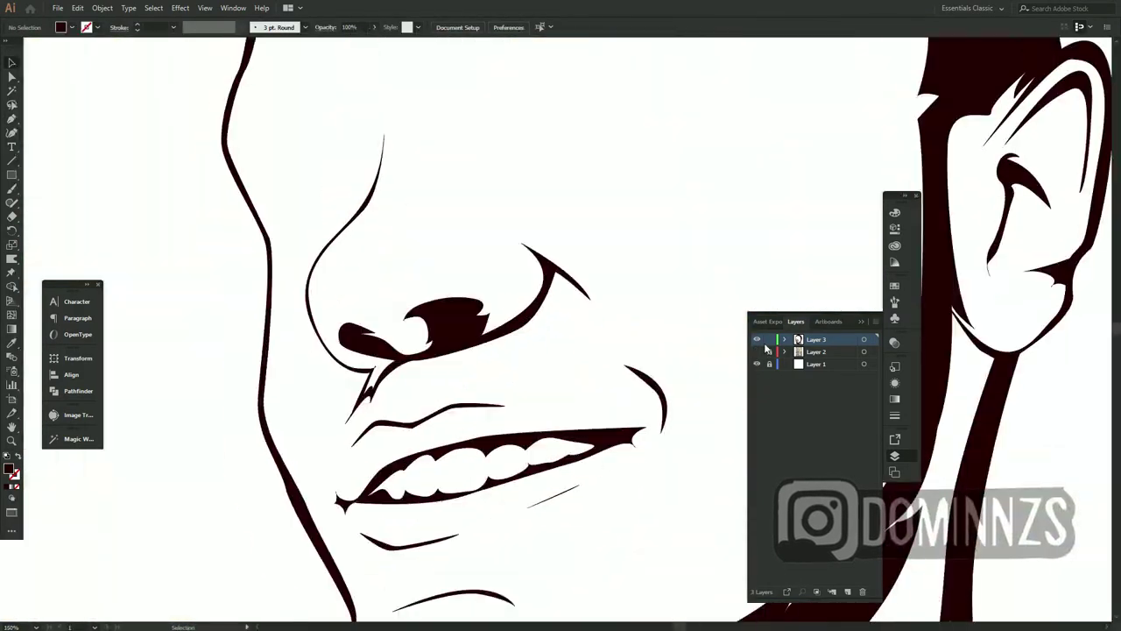
key(p)
click(394, 361)
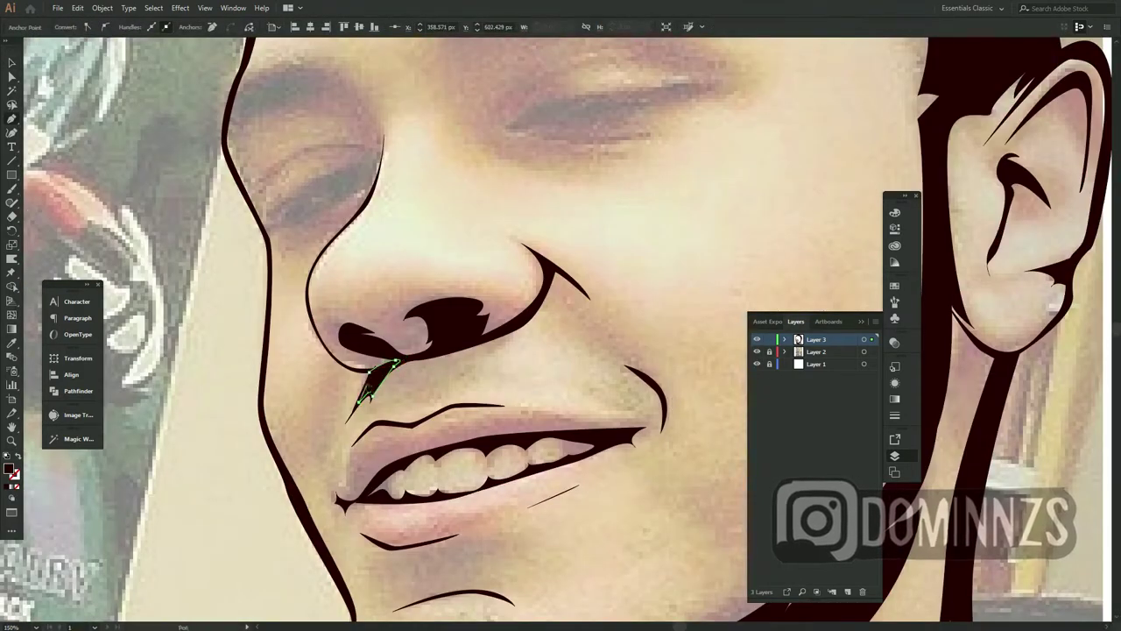
drag(409, 362, 433, 355)
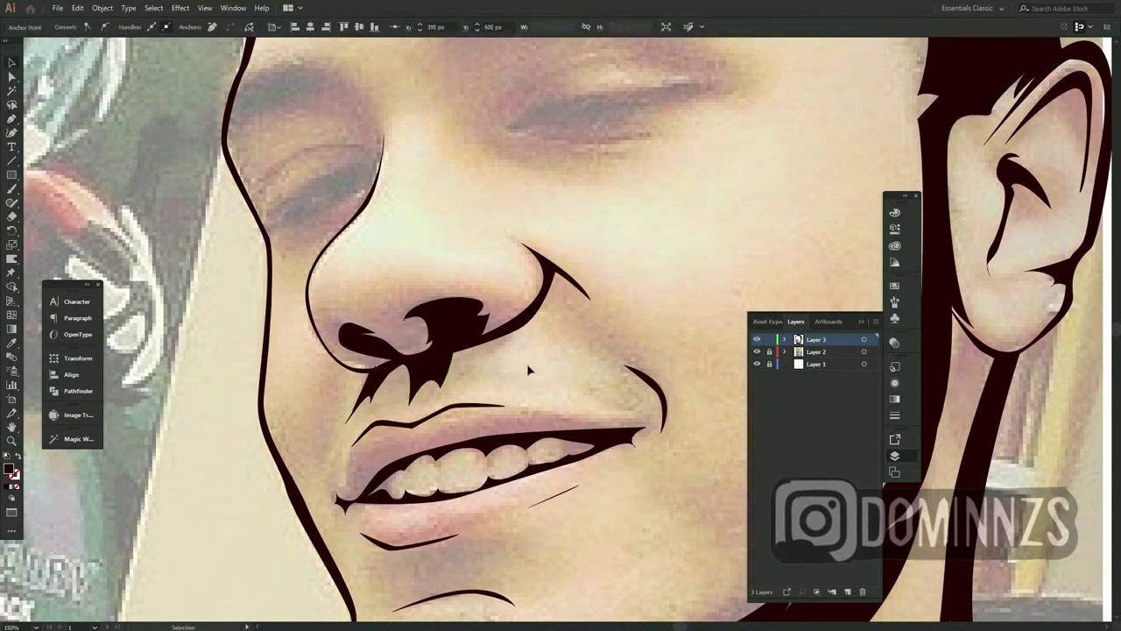
ctrl+click(376, 400)
key(ctrl+z)
key(ctrl+z)
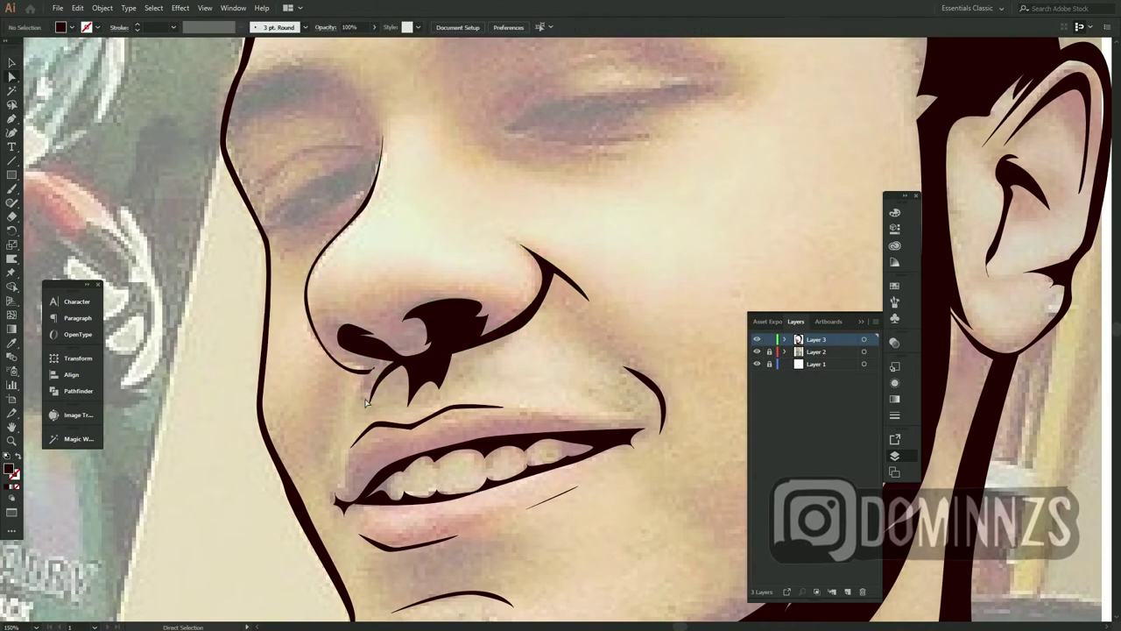
click(431, 358)
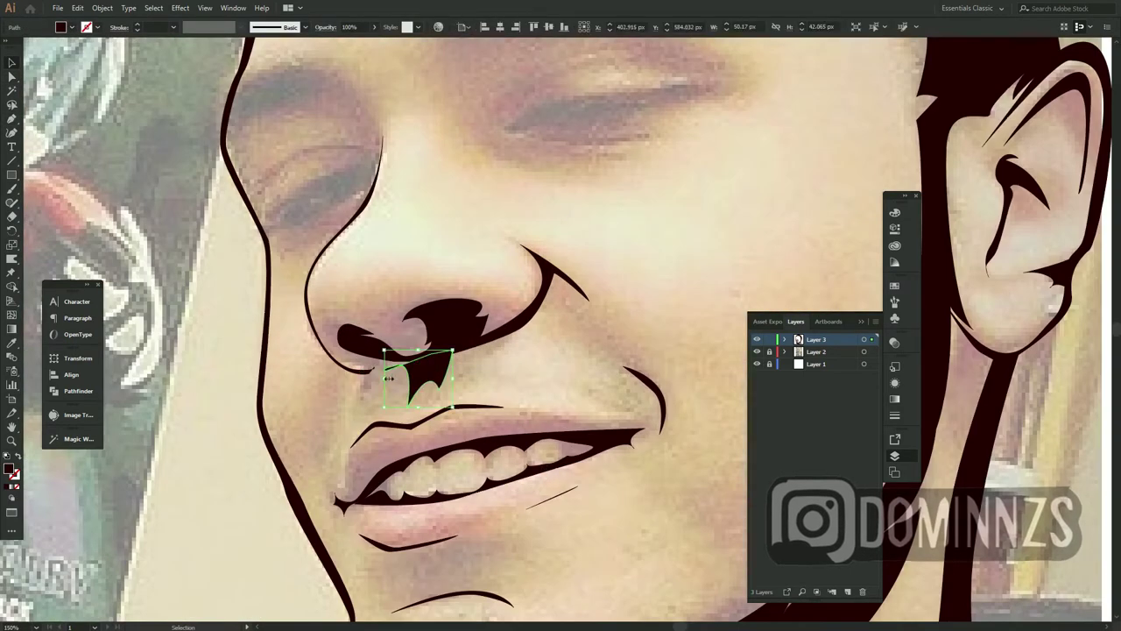
ctrl+click(388, 374)
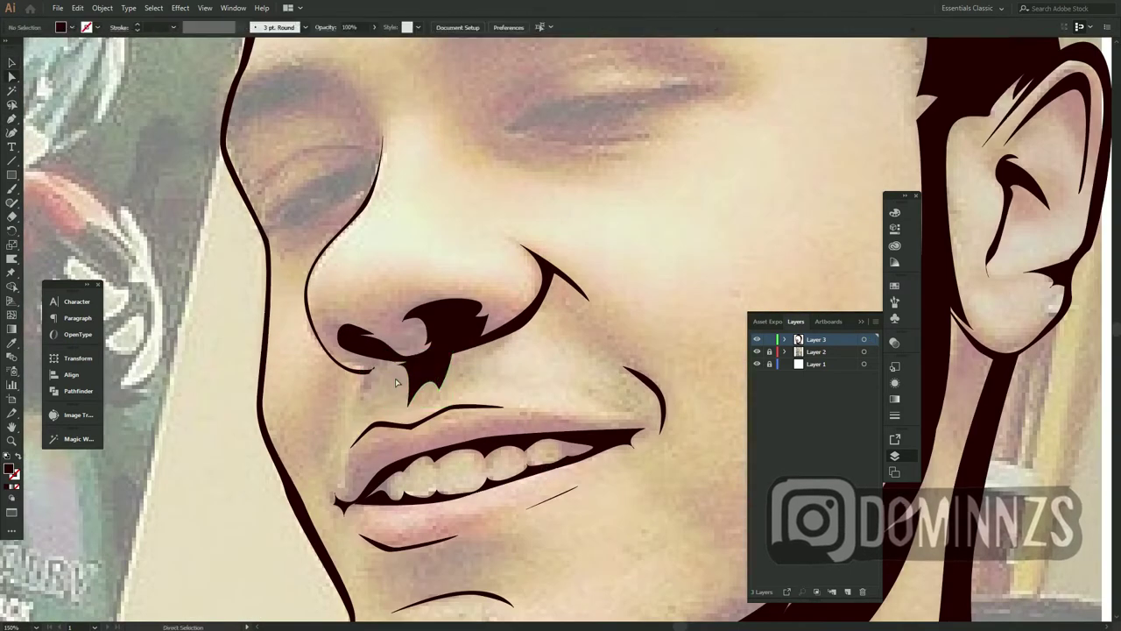
Hide and reshow the reference photo layer to check the linework
key(ctrl+minus)
key(ctrl+minus)
key(ctrl+minus)
click(758, 351)
click(757, 351)
key(ctrl+plus)
key(ctrl+plus)
key(ctrl+plus)
scroll(455, 412, up, 3)
Trace the spiky eyebrow shape over the left eye and fill it solid dark brown
key(p)
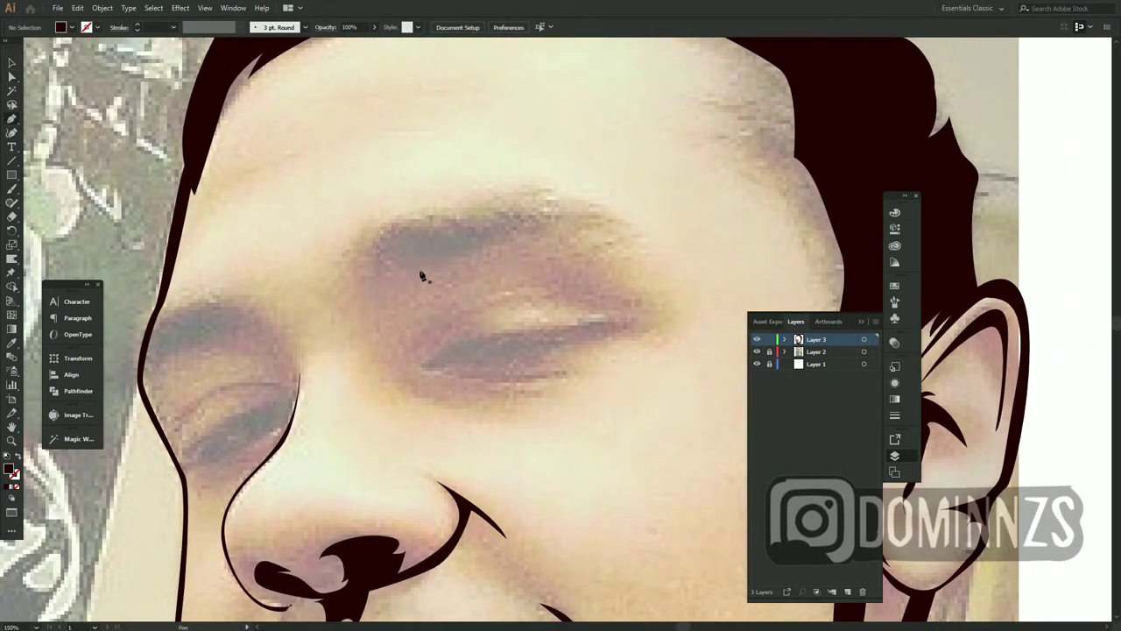
drag(383, 280, 445, 262)
drag(519, 253, 537, 248)
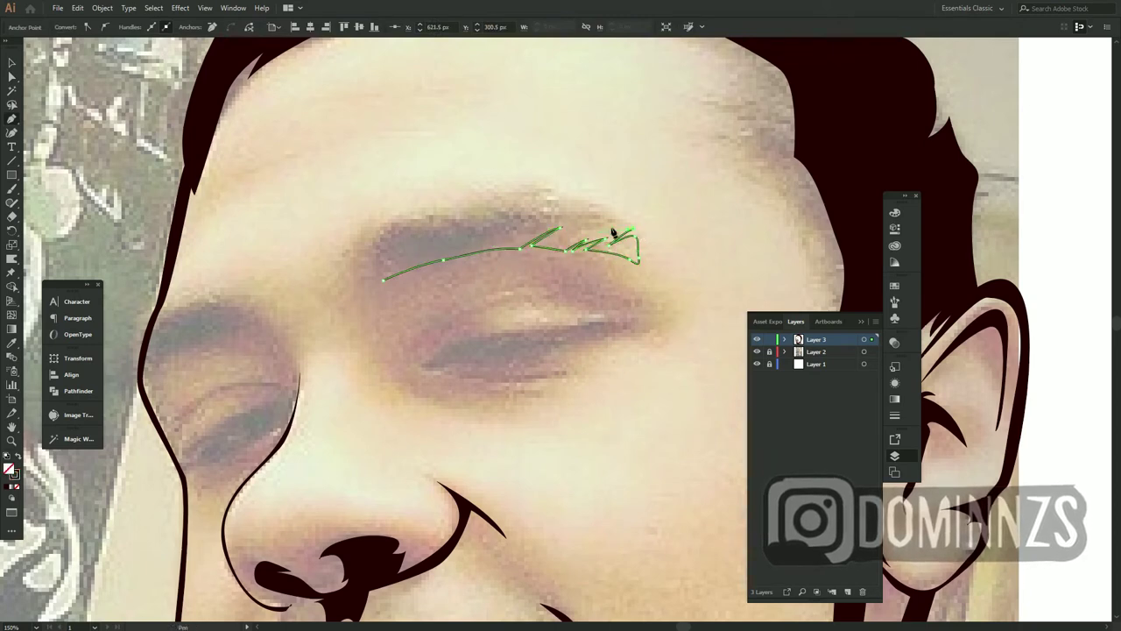
drag(613, 232, 613, 208)
drag(500, 208, 497, 205)
drag(452, 226, 471, 208)
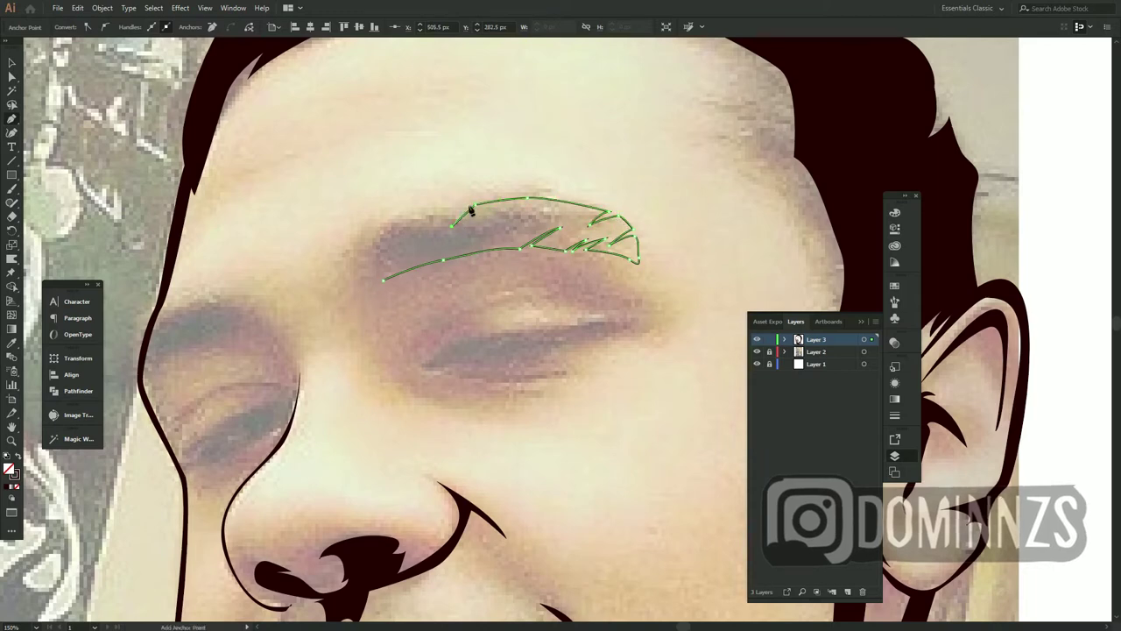
click(393, 225)
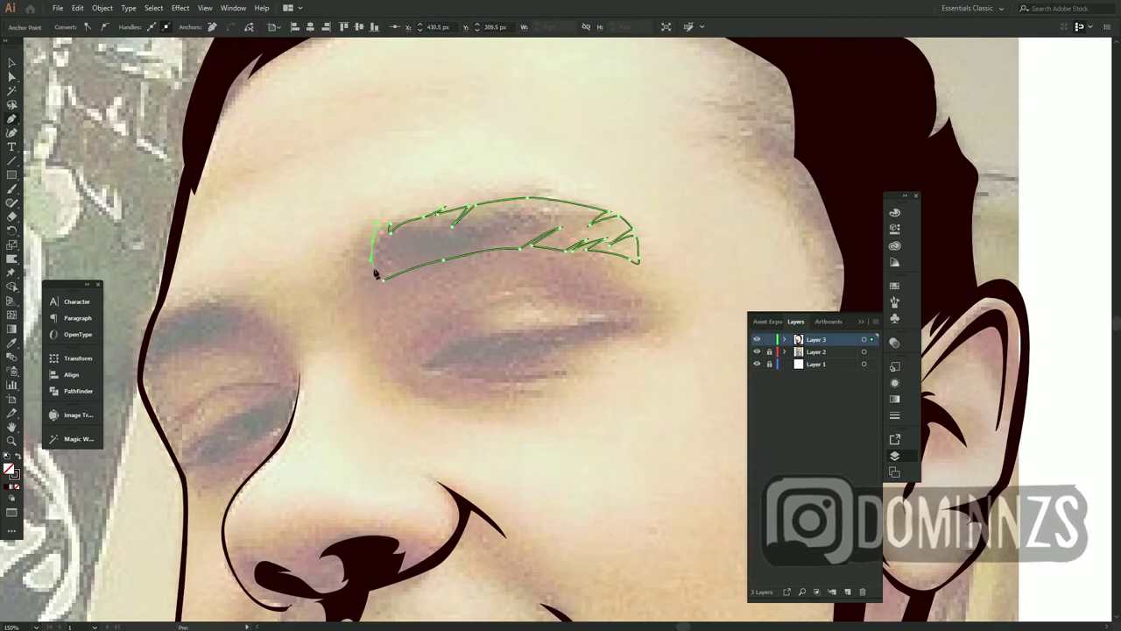
drag(384, 231, 371, 298)
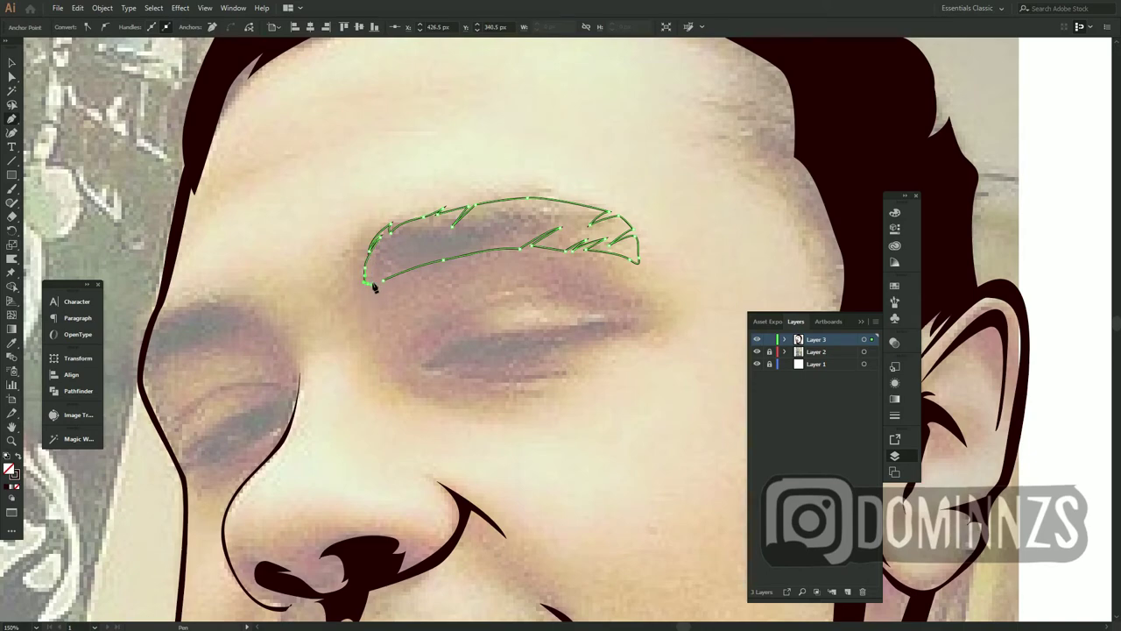
key(shift+x)
Add a curved dark brow piece near the left eye and fill it solid
scroll(489, 444, left, 3)
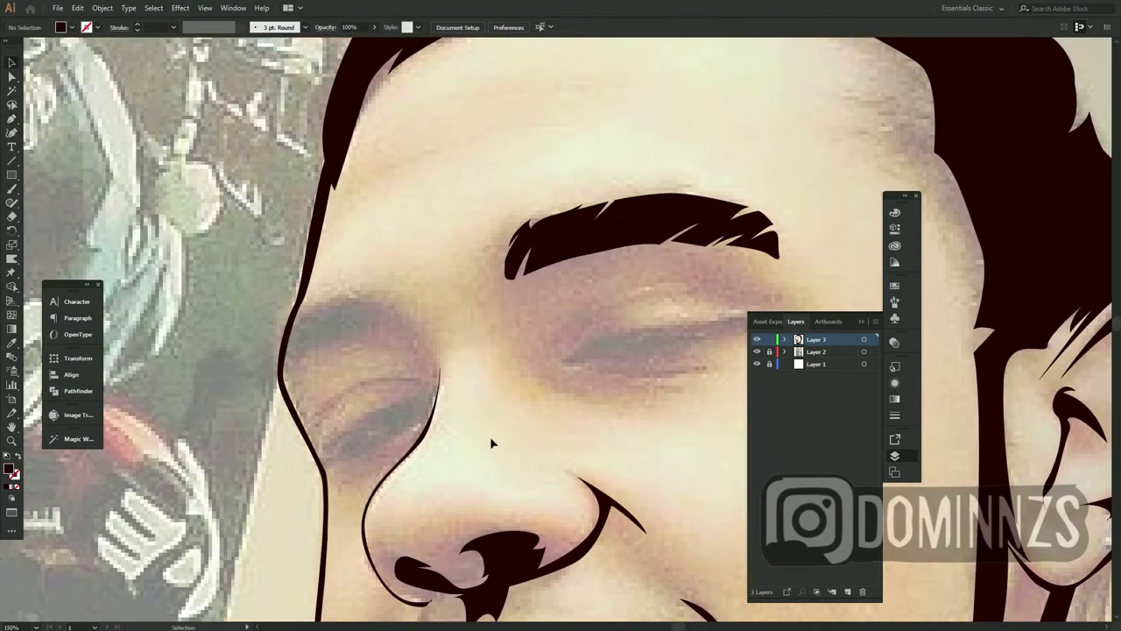
key(p)
click(278, 378)
drag(352, 339, 362, 338)
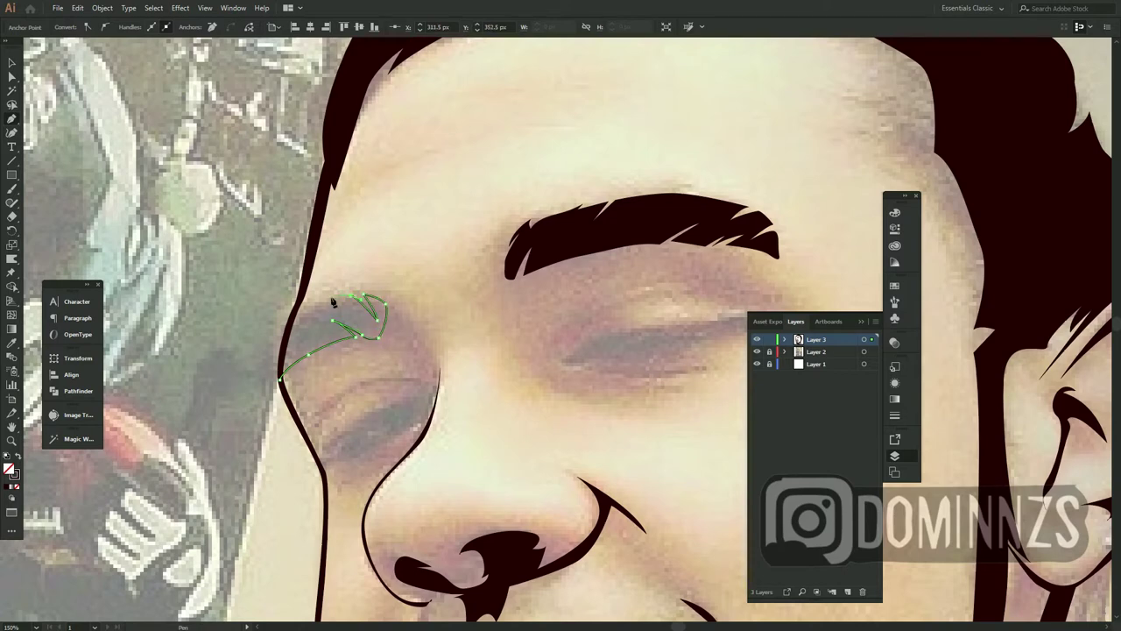
key(shift+x)
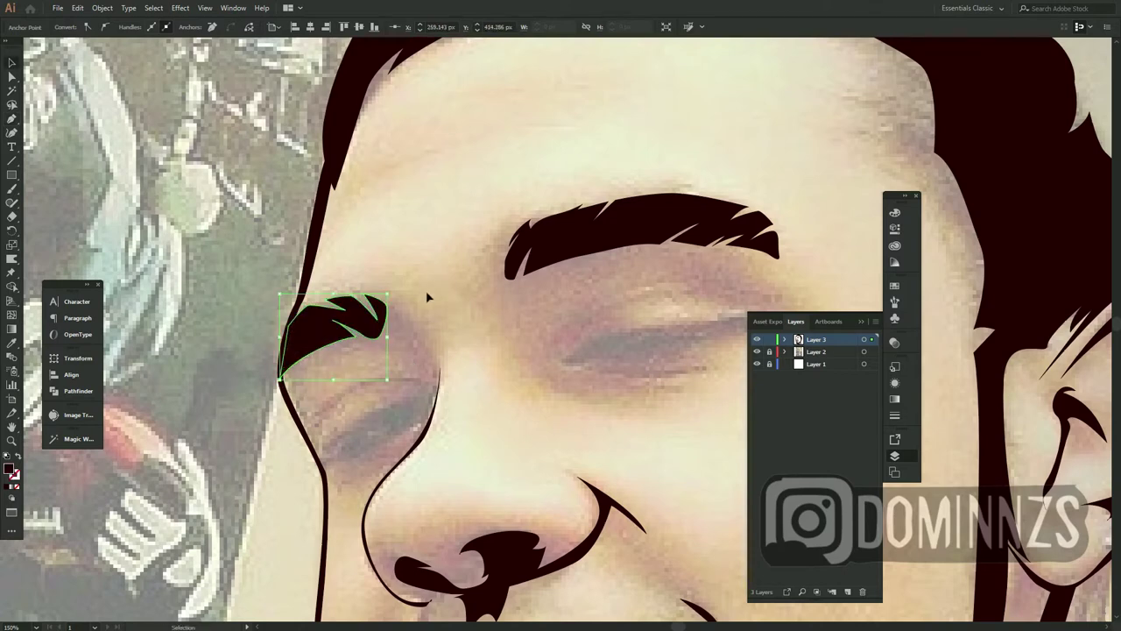
ctrl+click(429, 296)
Begin a curved line along the other eye's upper lid to its outer corner
scroll(517, 368, right, 3)
scroll(516, 368, down, 2)
click(432, 279)
drag(636, 236, 661, 233)
Close the first eye's upper eyelid shape and draw the curved crease line above it
click(616, 257)
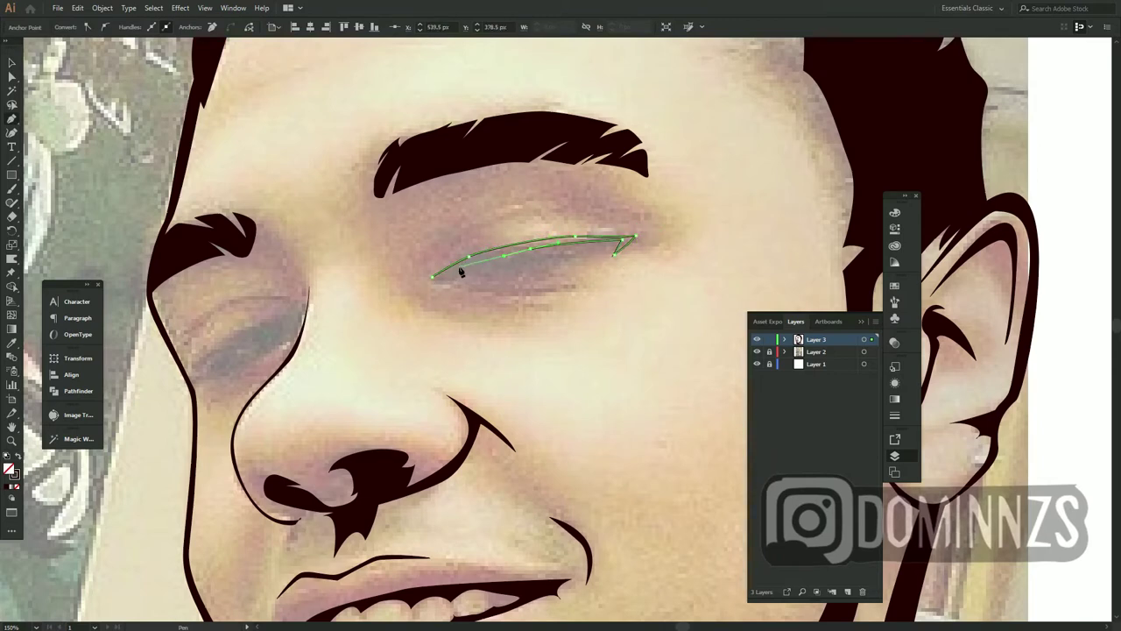
ctrl+click(511, 278)
click(494, 274)
drag(554, 268, 563, 271)
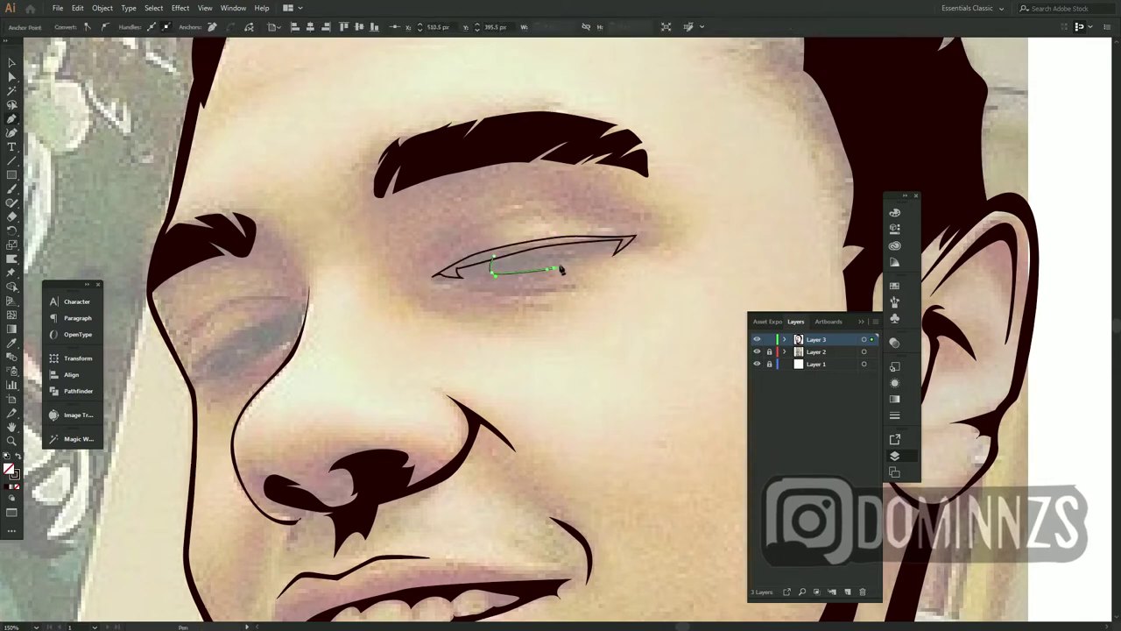
click(599, 218)
ctrl+click(526, 316)
Draw the first eye's lower lash line and its closed dark inner eye shape
click(466, 292)
click(557, 288)
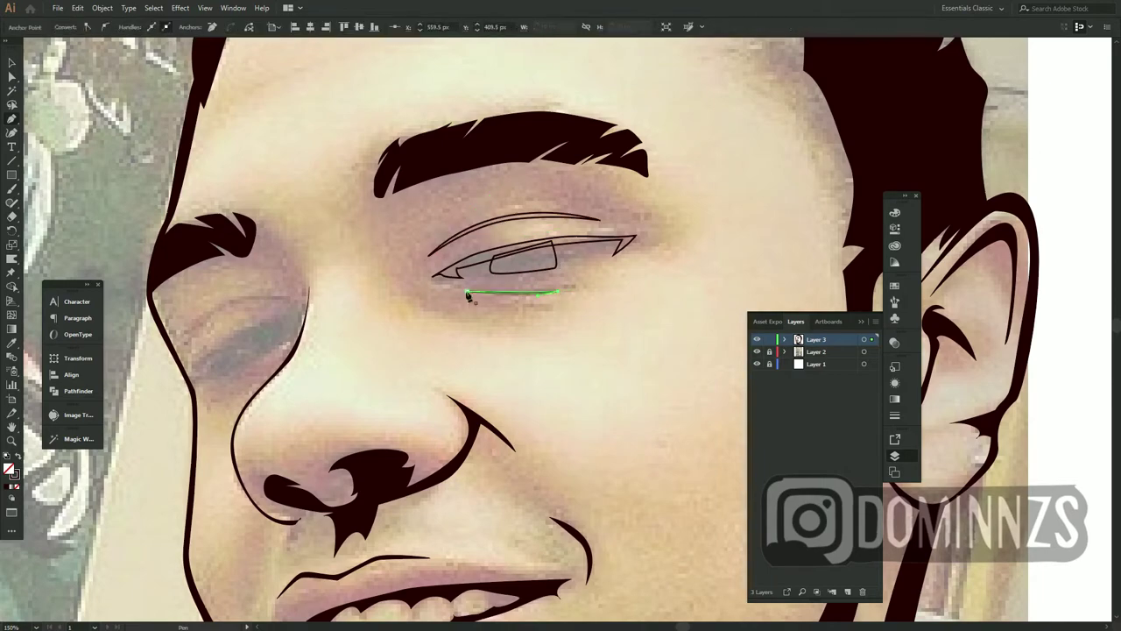
ctrl+click(525, 315)
click(578, 264)
click(545, 267)
click(476, 277)
click(578, 265)
ctrl+click(593, 370)
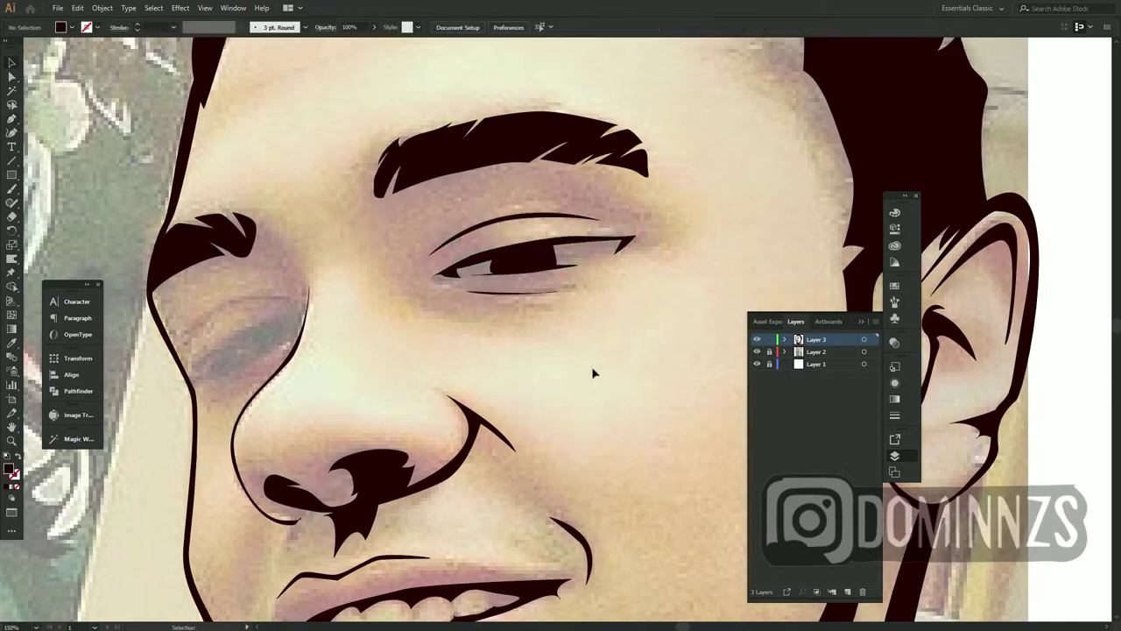
On the other eye, draw the closed curved lower eyelid shape and the inner eye shape
scroll(490, 377, left, 3)
scroll(490, 377, down, 1)
click(317, 333)
drag(432, 277, 438, 268)
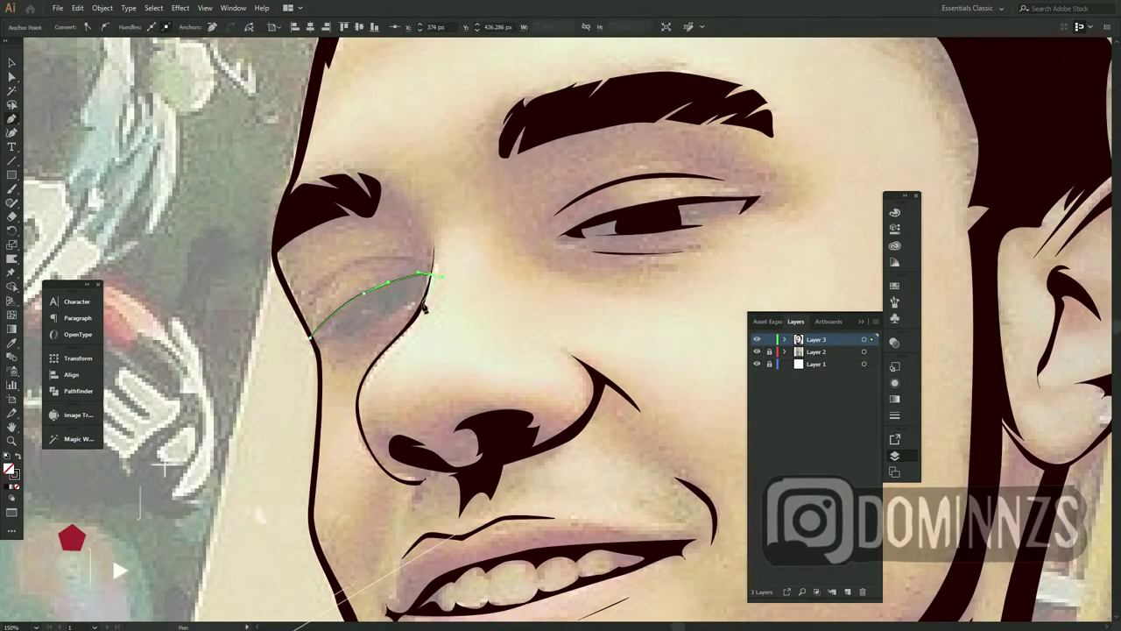
click(321, 337)
click(343, 317)
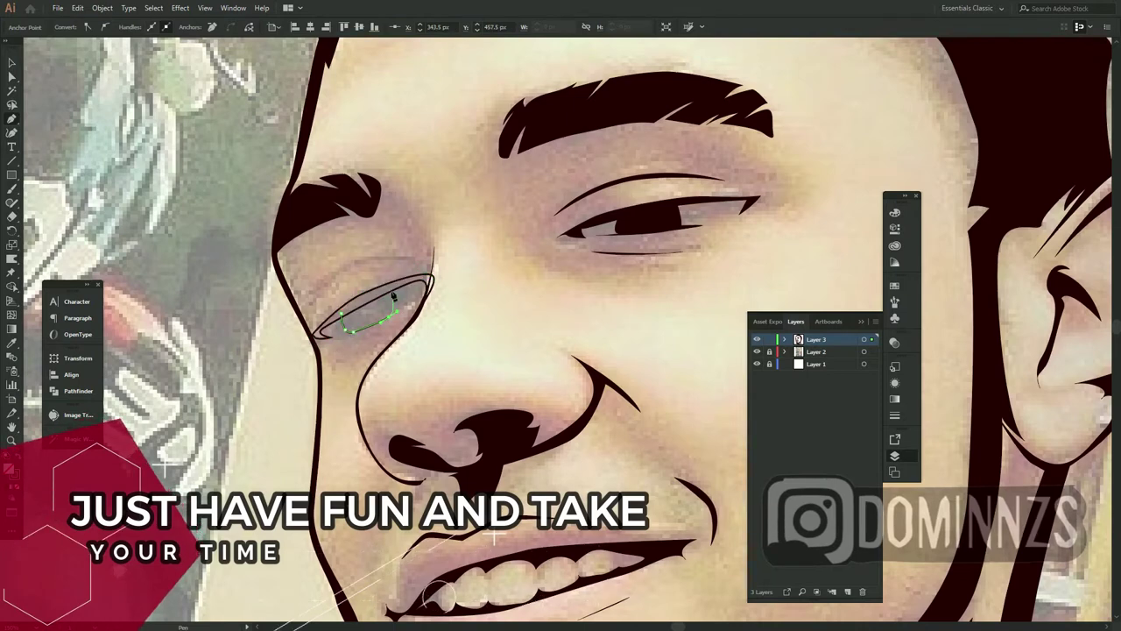
click(394, 287)
click(405, 310)
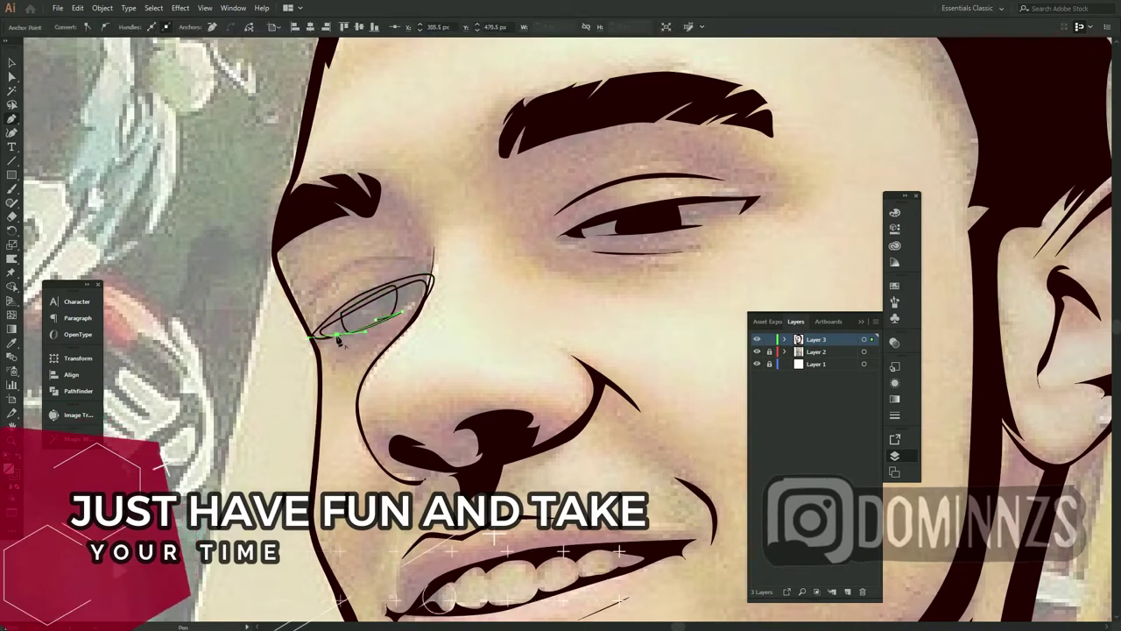
ctrl+click(308, 302)
Draw the curved upper eyelid line over the second eye
click(308, 302)
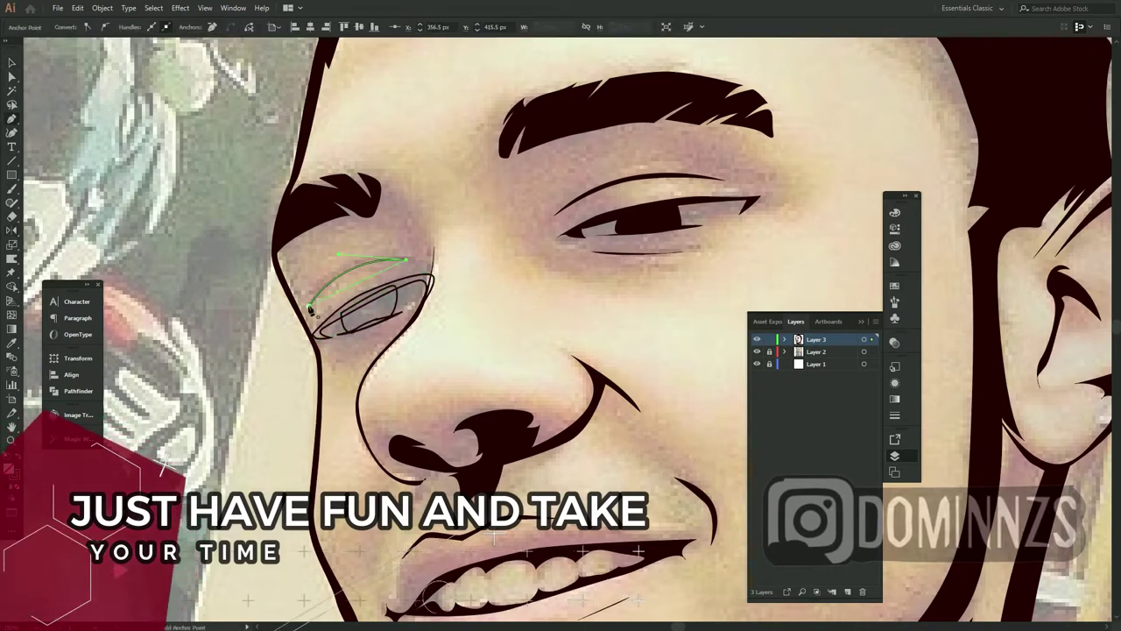
drag(418, 264, 429, 278)
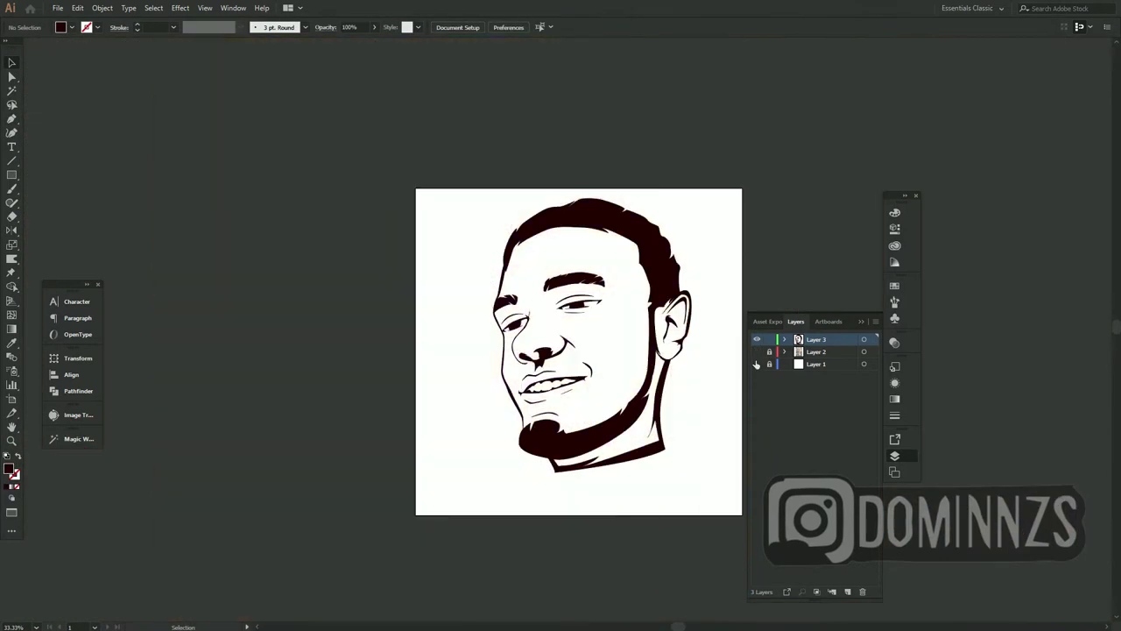
click(757, 352)
key(ctrl+1)
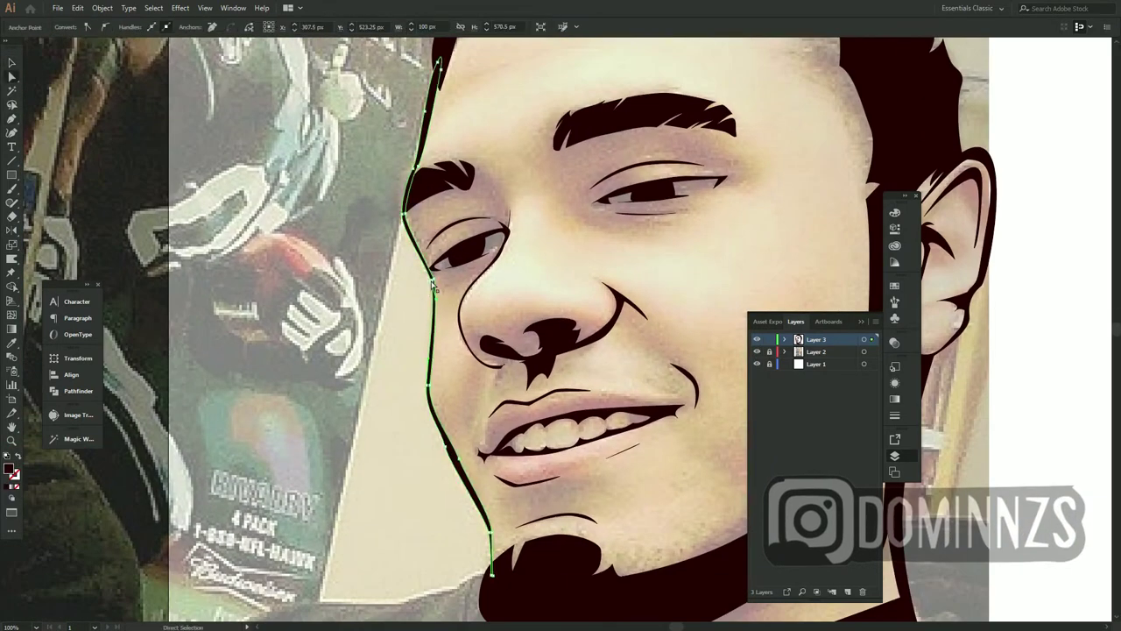
Hide the line art and zoom out to check the whole reference photo
drag(519, 464, 470, 517)
scroll(448, 365, down, 3)
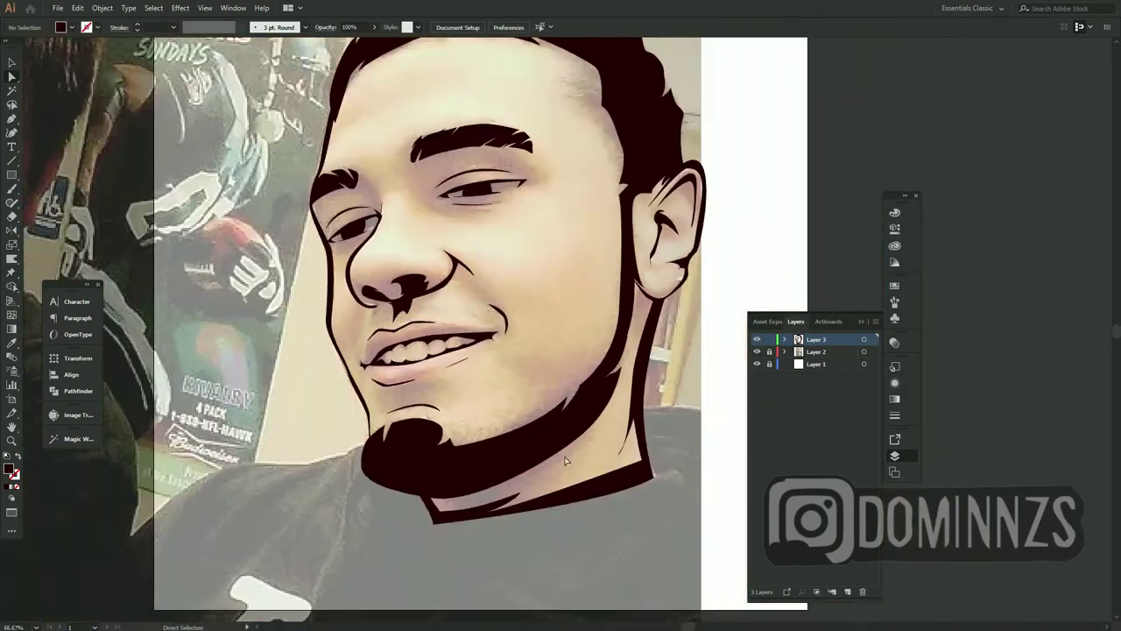
scroll(448, 365, up, 3)
click(757, 339)
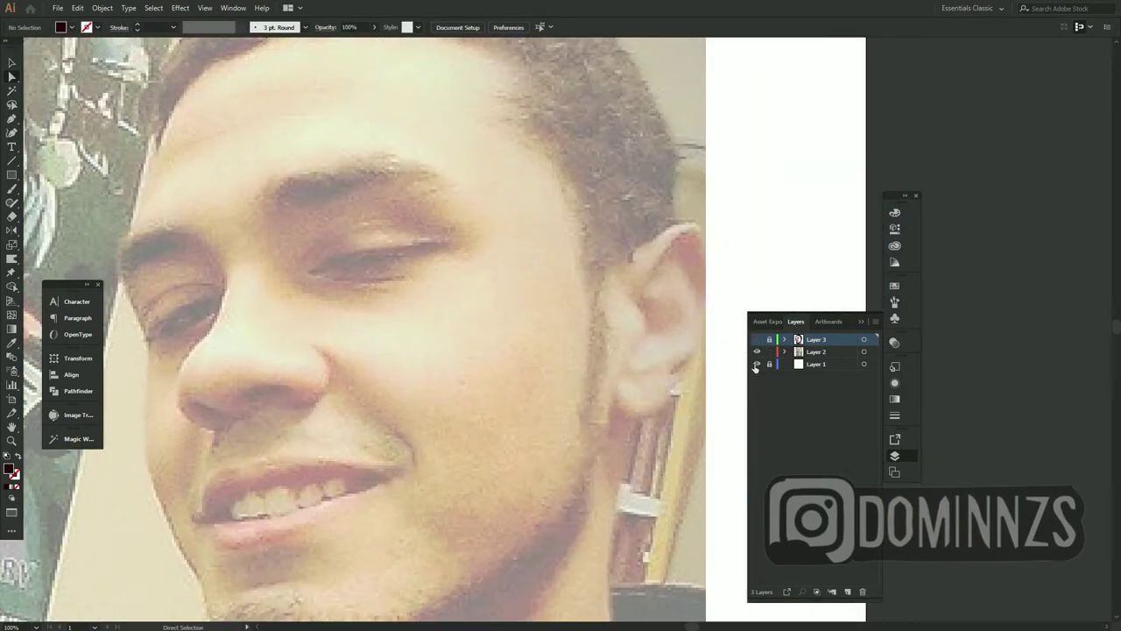
click(864, 351)
key(ctrl+0)
scroll(601, 398, right, 3)
scroll(601, 398, up, 3)
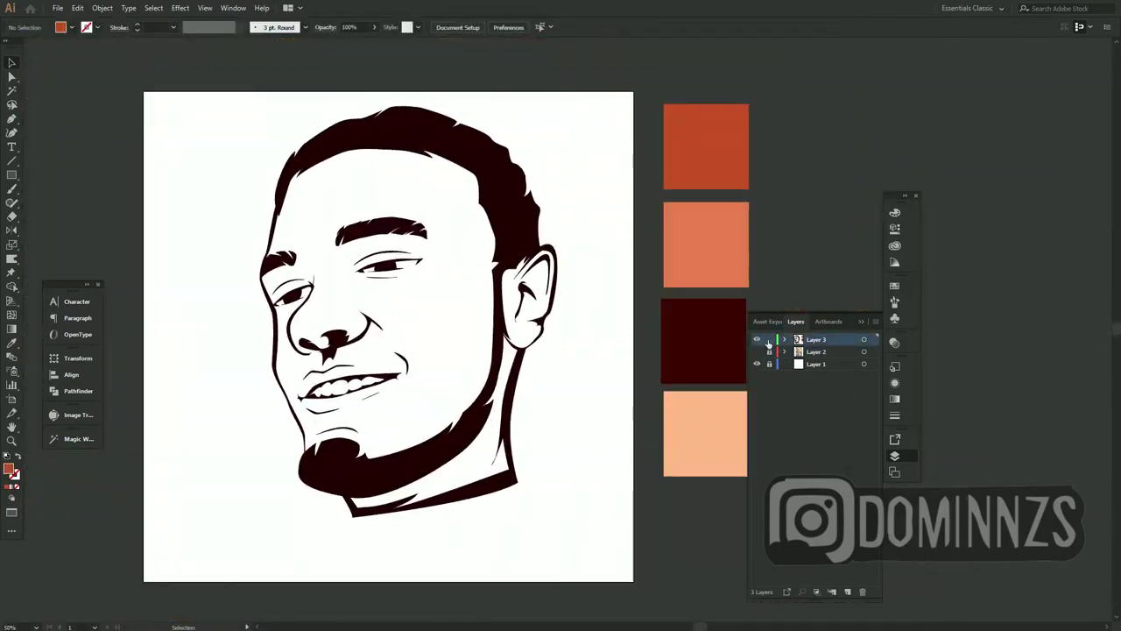
Create a new layer and trace a closed skin outline around the face and neck
key(ctrl+l)
scroll(751, 375, right, 2)
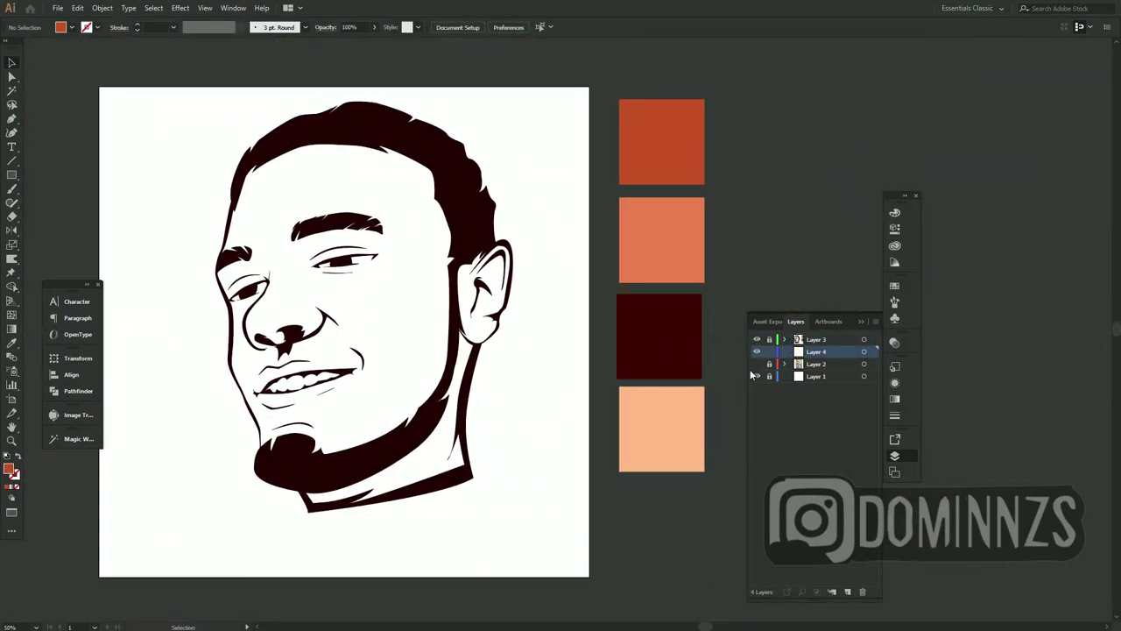
click(349, 506)
click(472, 477)
click(462, 416)
click(509, 254)
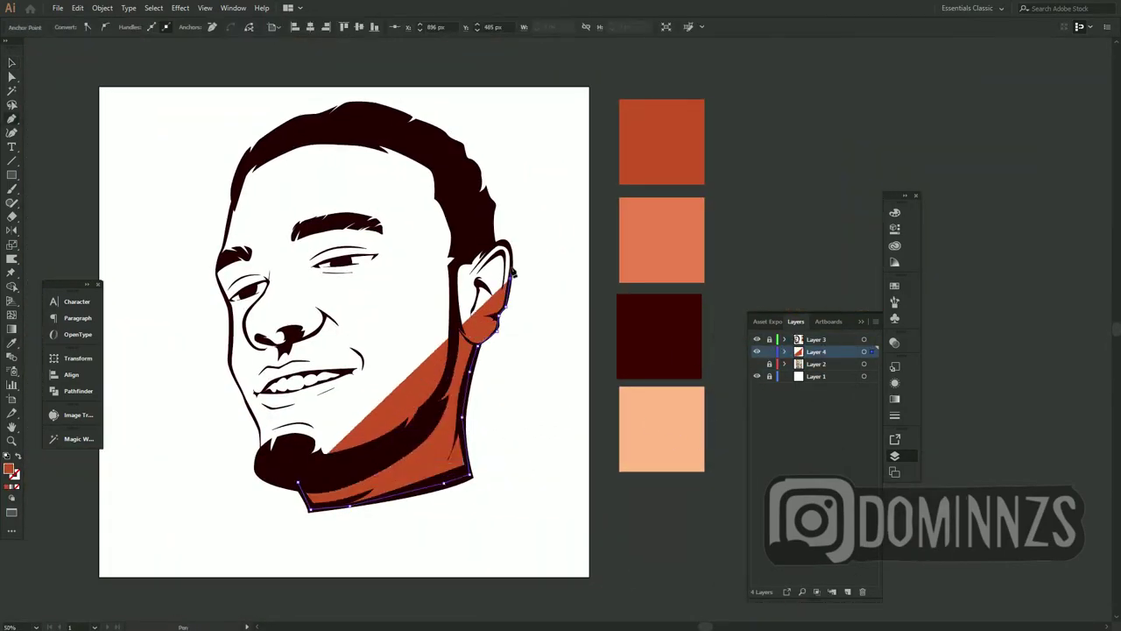
click(457, 195)
click(369, 124)
click(232, 208)
click(297, 481)
click(309, 508)
Fill the skin shape with the peach swatch
key(i)
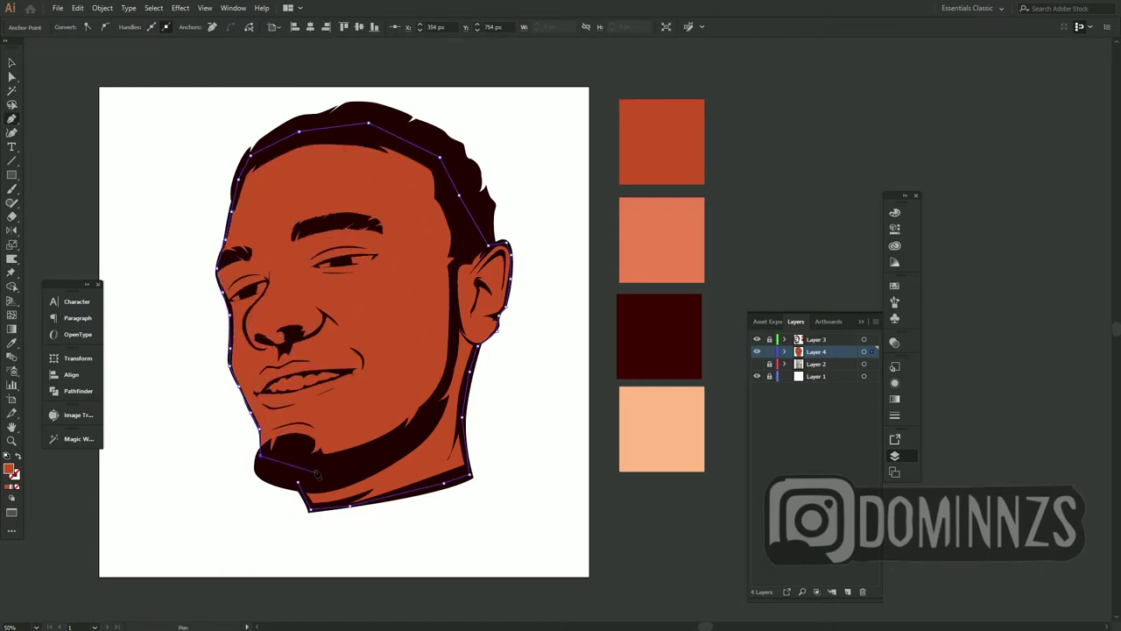
click(661, 429)
key(v)
click(684, 271)
Toggle the photo and skin fill layers on and off to compare against the face line art
key(p)
click(757, 363)
click(756, 364)
click(757, 351)
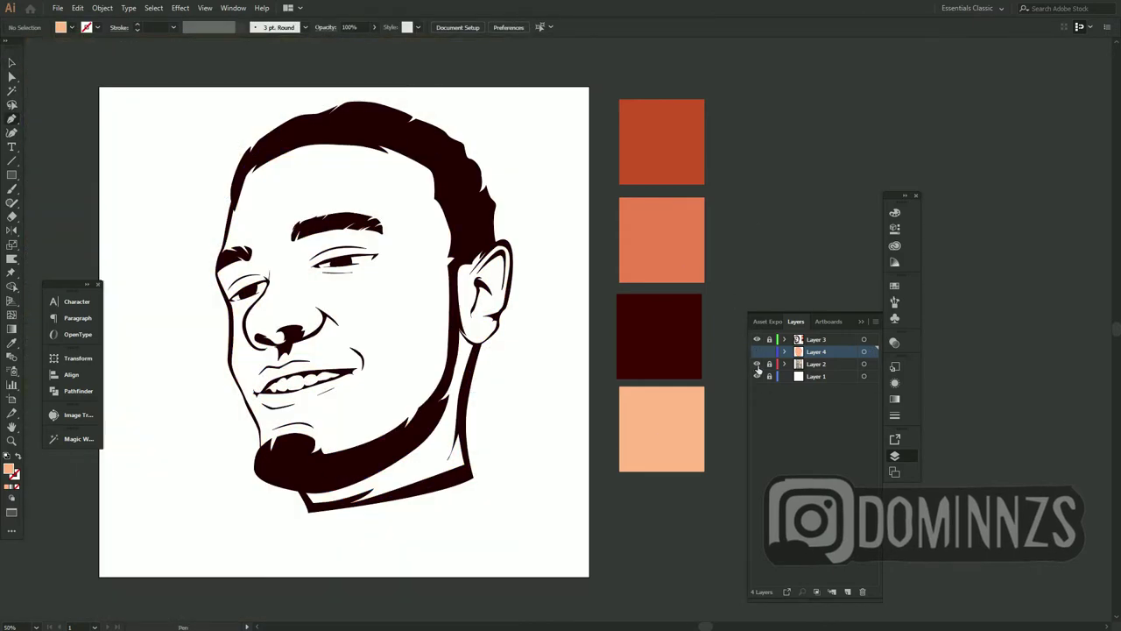
click(757, 351)
key(ctrl+a)
key(v)
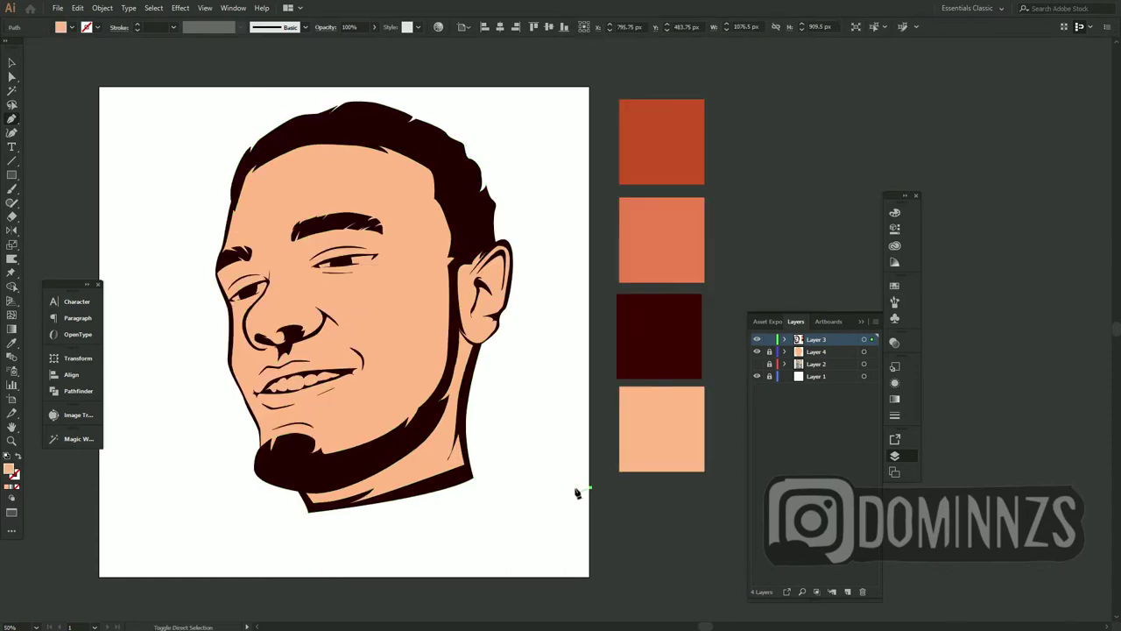
click(481, 373)
click(668, 532)
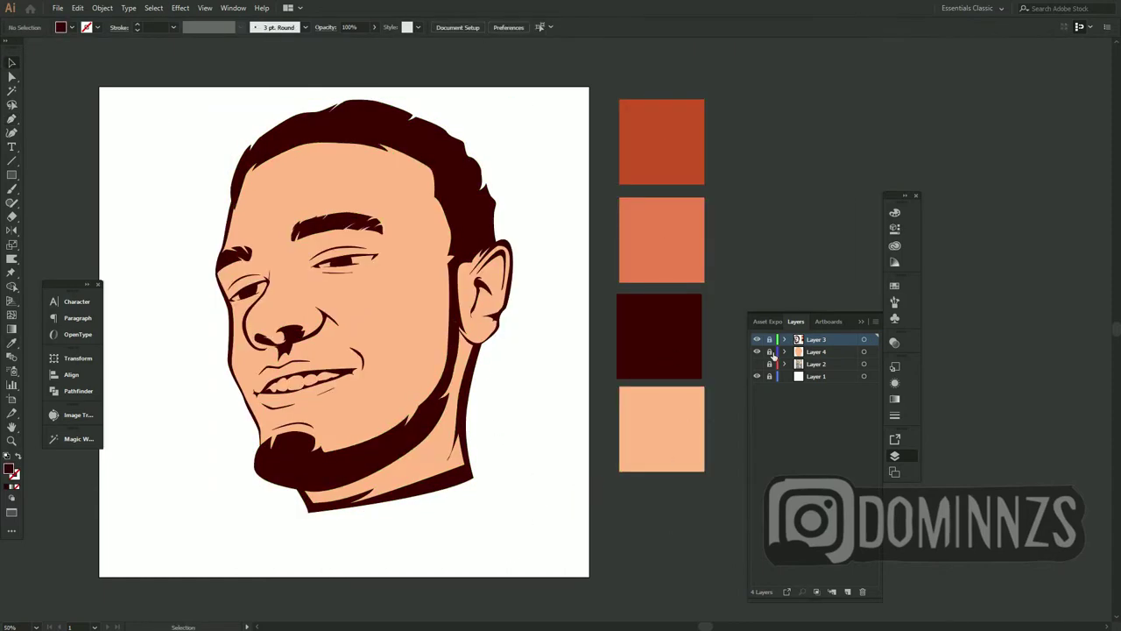
Make Layer 4 active, zoom in on the jaw, and pick the orange swatch
click(793, 352)
key(p)
key(ctrl+=)
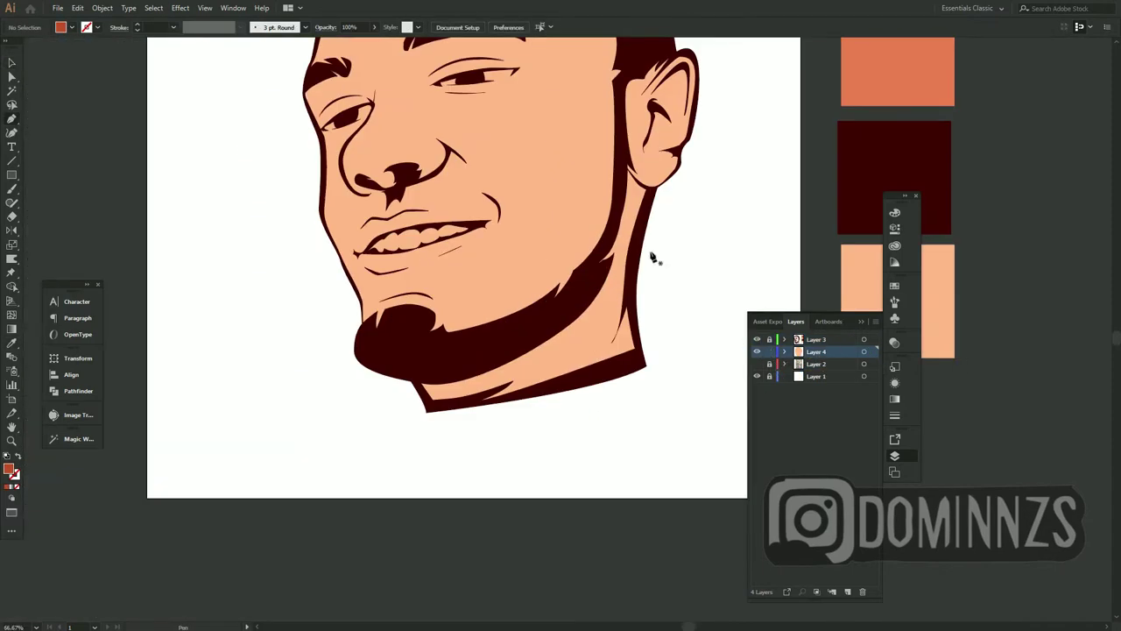
click(652, 256)
click(584, 441)
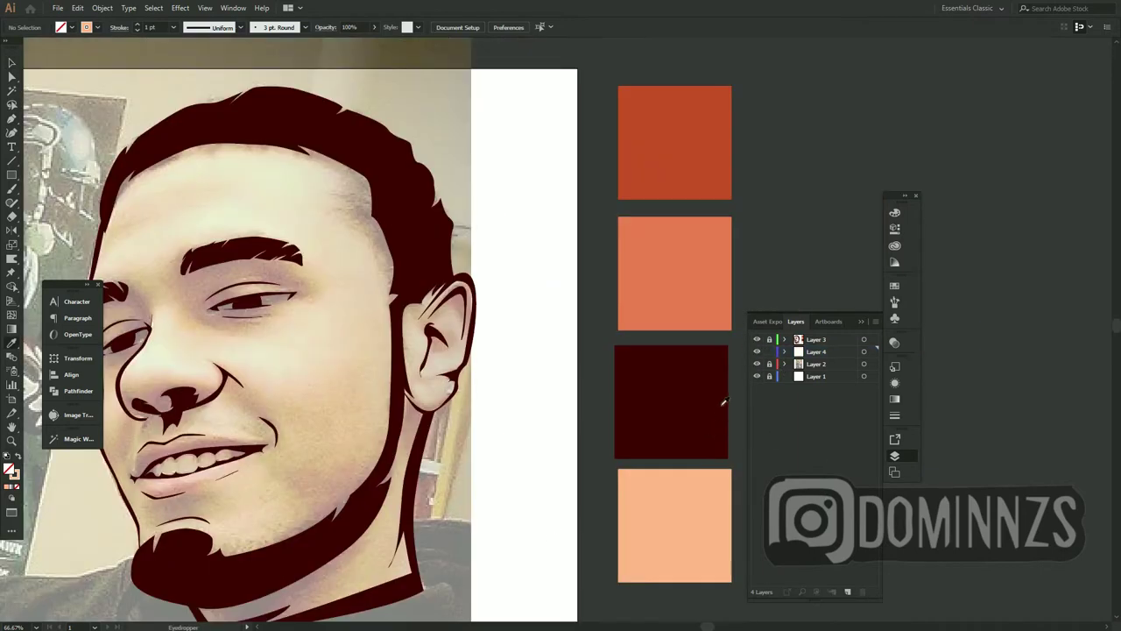
Set orange as the fill and draw a closed shadow shape over the chin and smile line
key(shift+x)
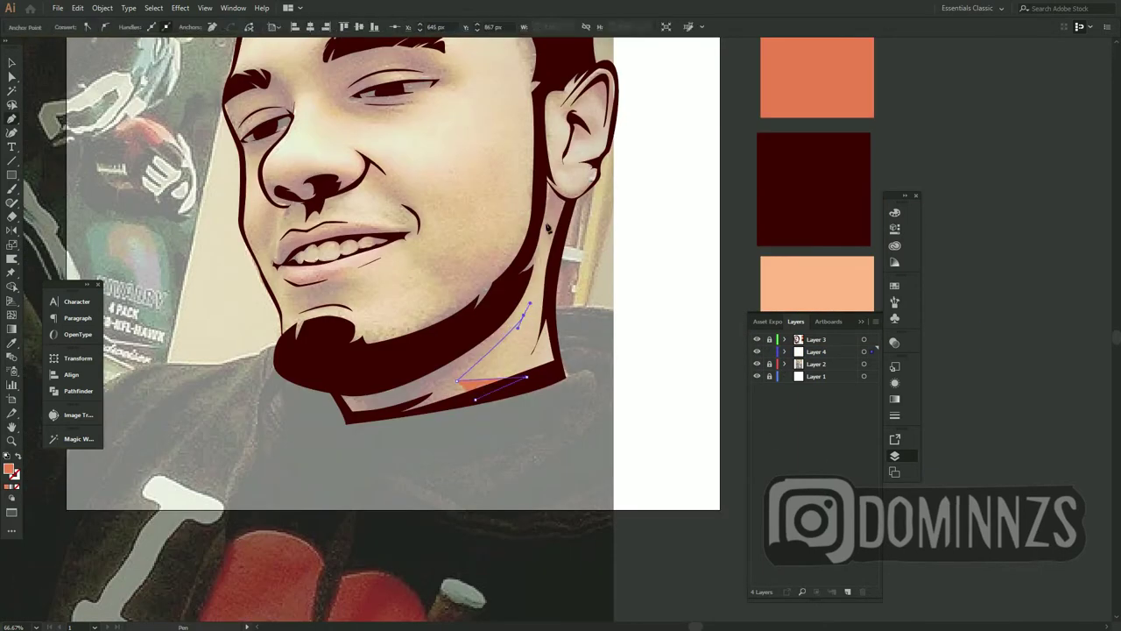
click(550, 220)
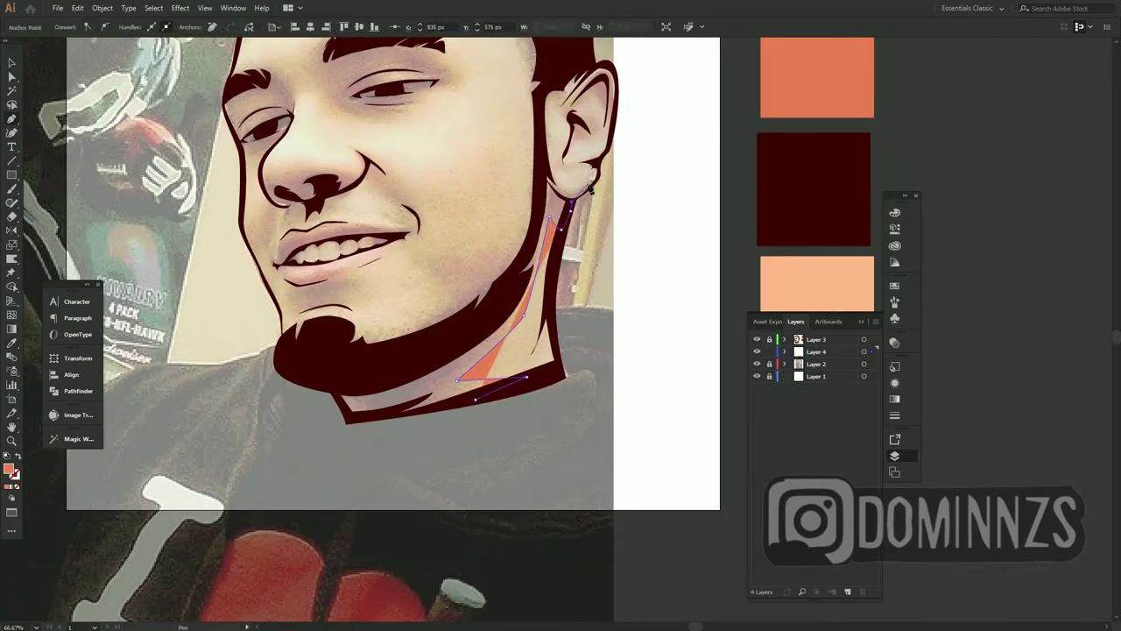
click(539, 173)
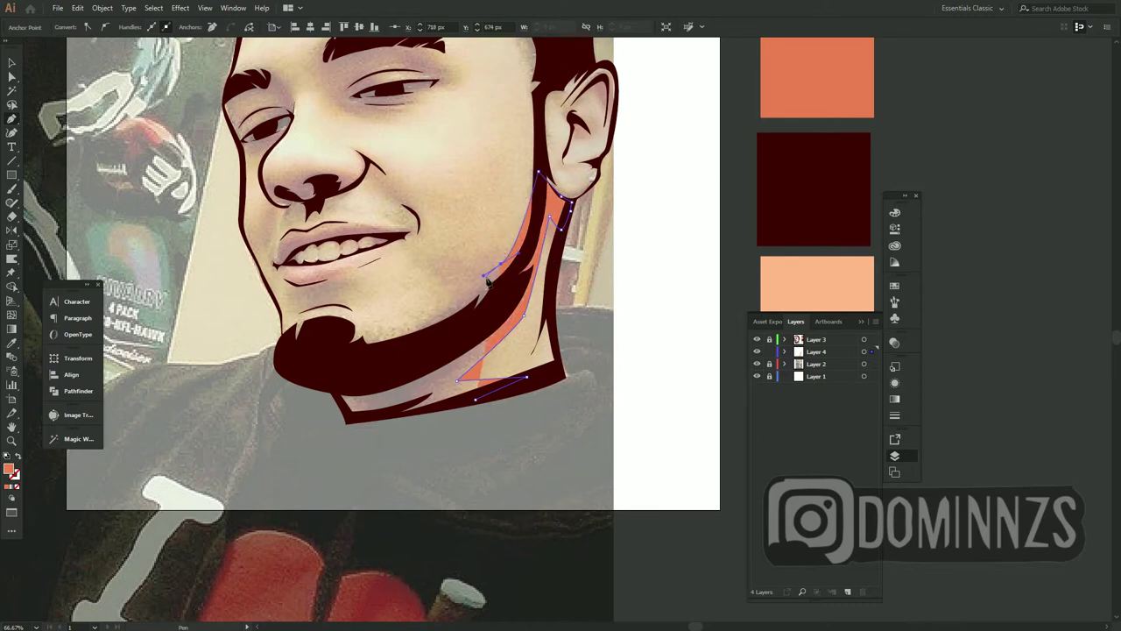
click(368, 332)
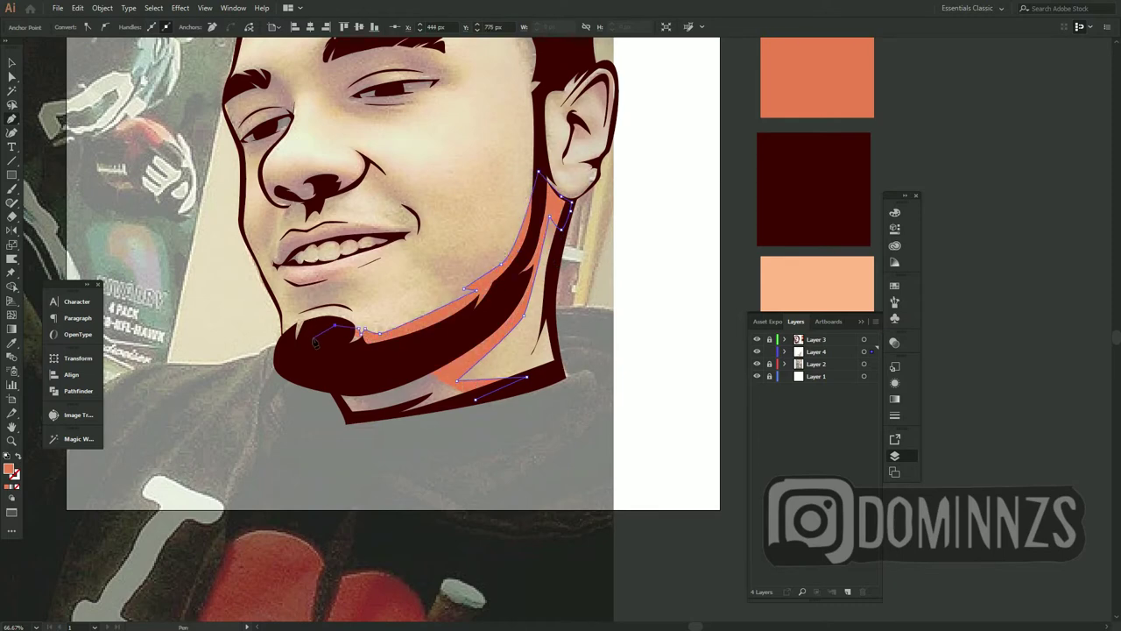
click(342, 306)
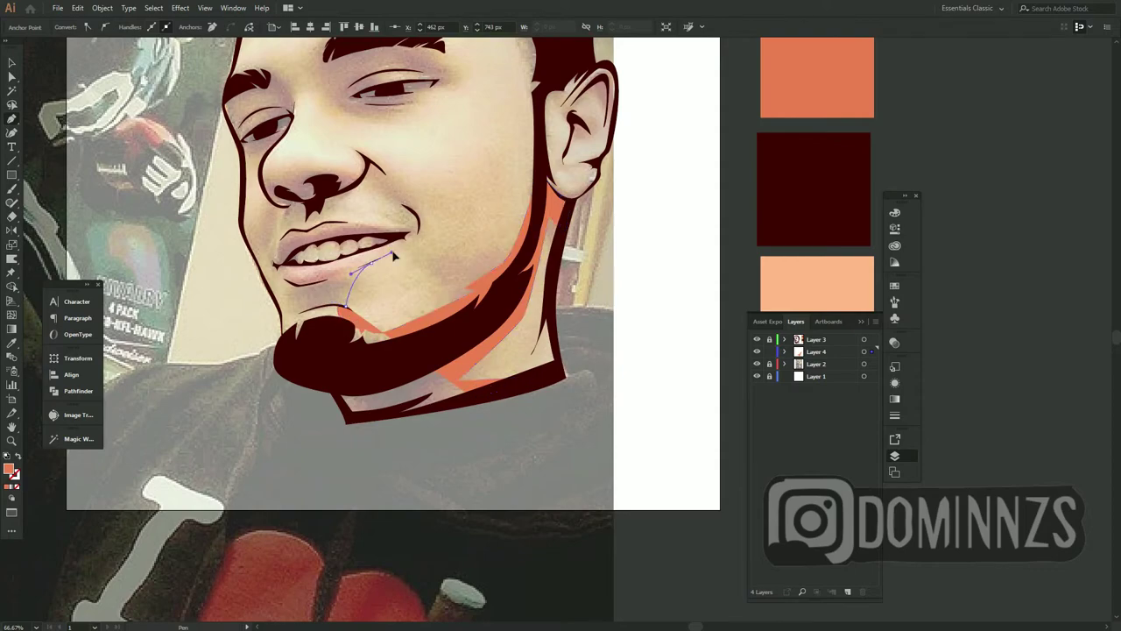
click(311, 290)
click(403, 240)
click(282, 278)
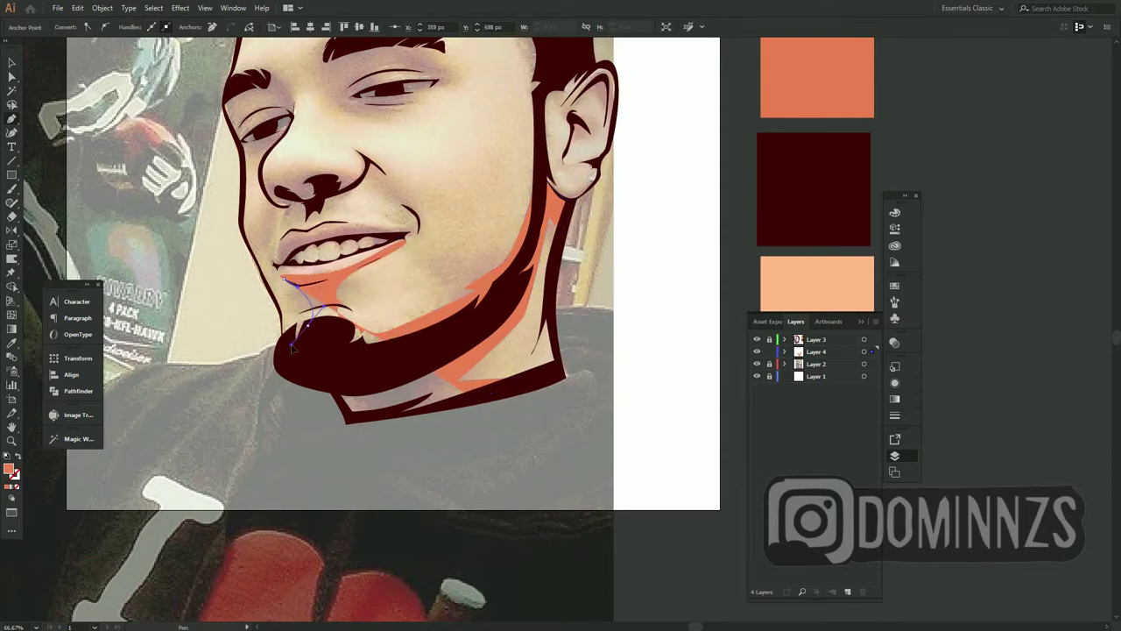
click(300, 374)
click(334, 391)
ctrl+click(483, 430)
Trace a closed orange shade from the lower beard up the jawline to the ear and back
key(ctrl+minus)
key(ctrl+plus)
key(ctrl+plus)
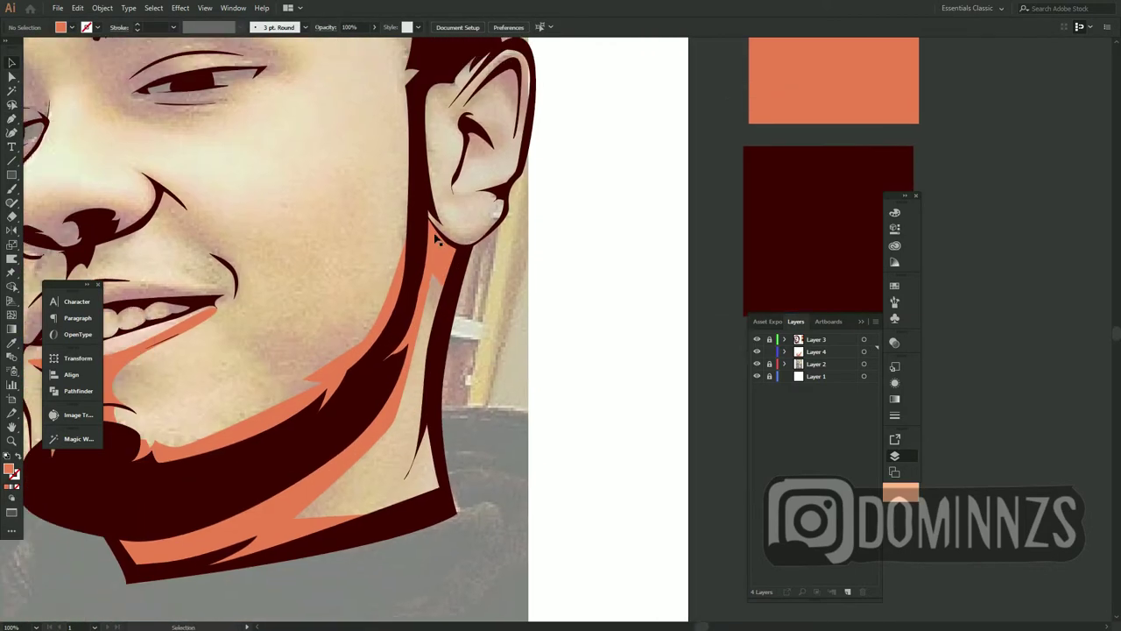
scroll(542, 448, up, 5)
scroll(543, 449, down, 6)
key(p)
click(342, 485)
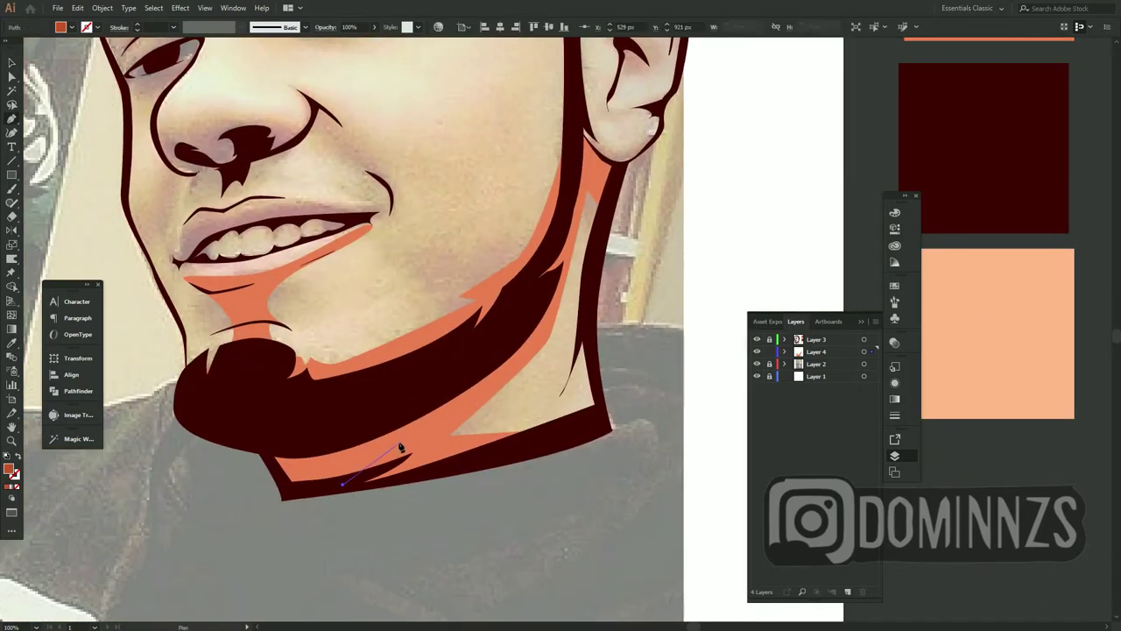
drag(396, 445, 420, 435)
click(551, 323)
click(580, 127)
click(620, 166)
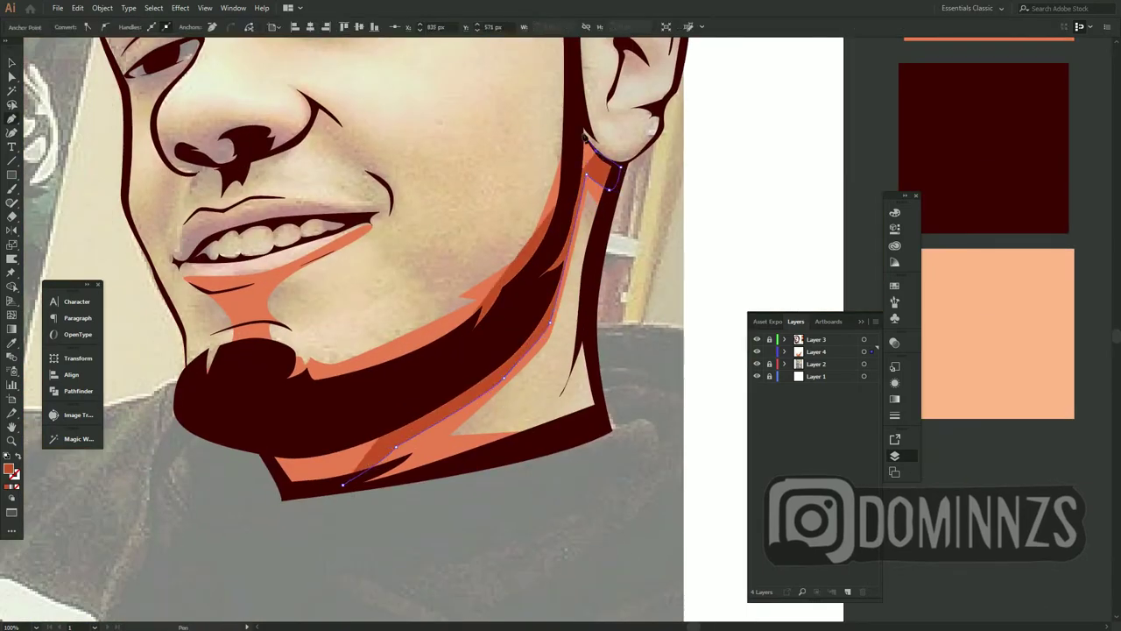
click(586, 176)
click(552, 252)
click(491, 348)
click(399, 399)
click(286, 429)
click(256, 436)
Draw a curved orange shade shape under the earlobe
drag(431, 410, 284, 554)
click(426, 256)
drag(483, 284, 504, 265)
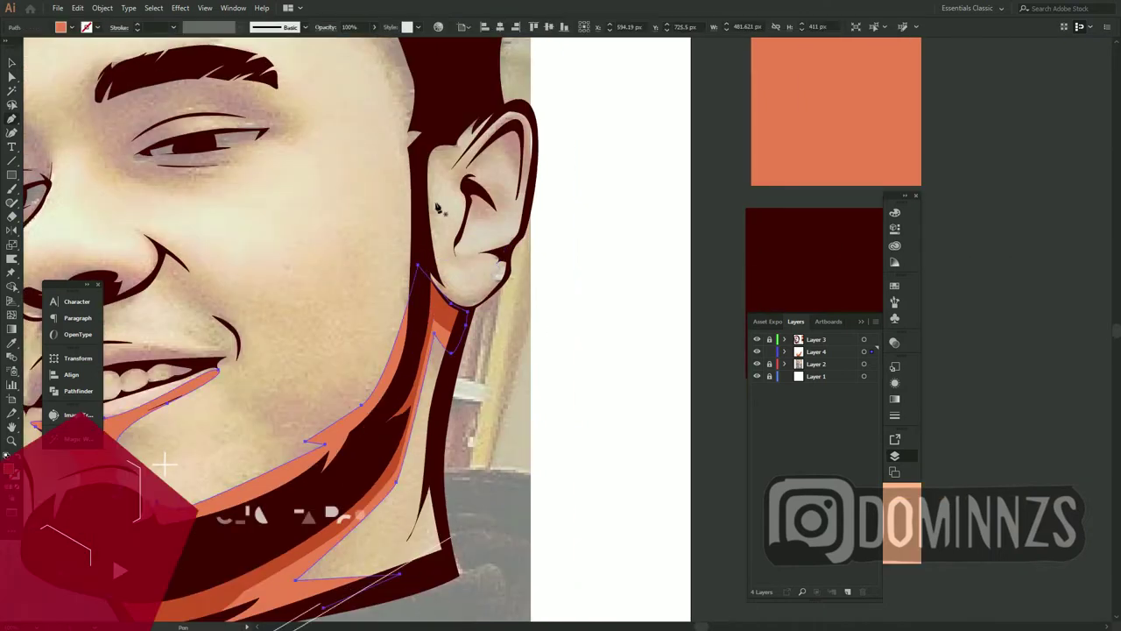
drag(427, 257, 433, 203)
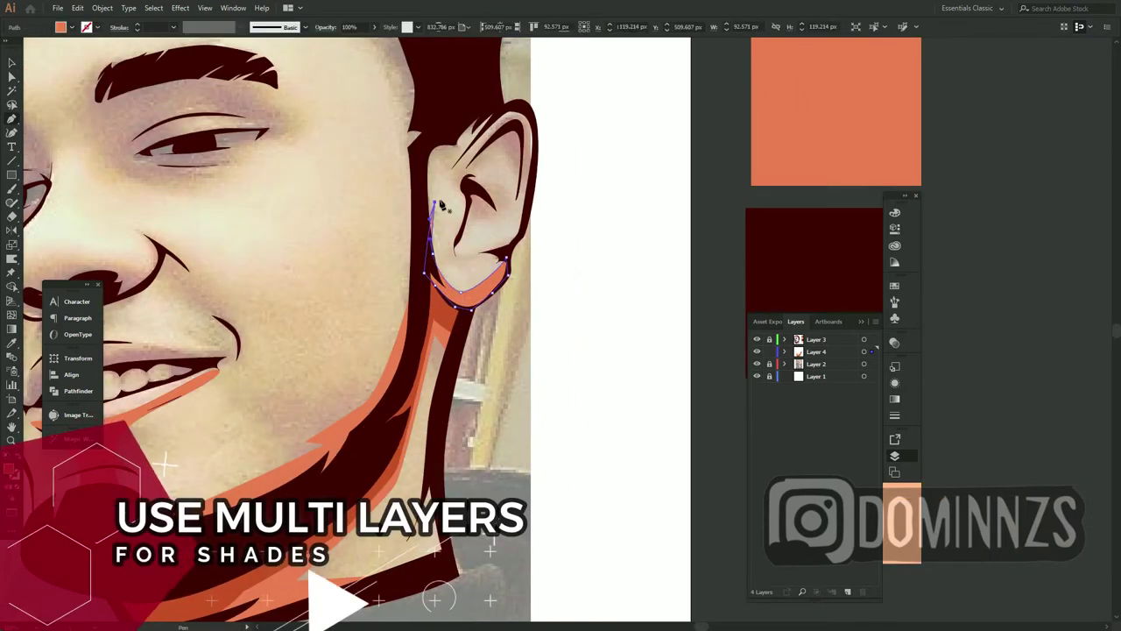
Start an orange shade path running down the ear rim
drag(625, 143, 606, 186)
click(497, 172)
click(488, 298)
Finish the orange ear-rim shade through the inner ear fold
click(491, 261)
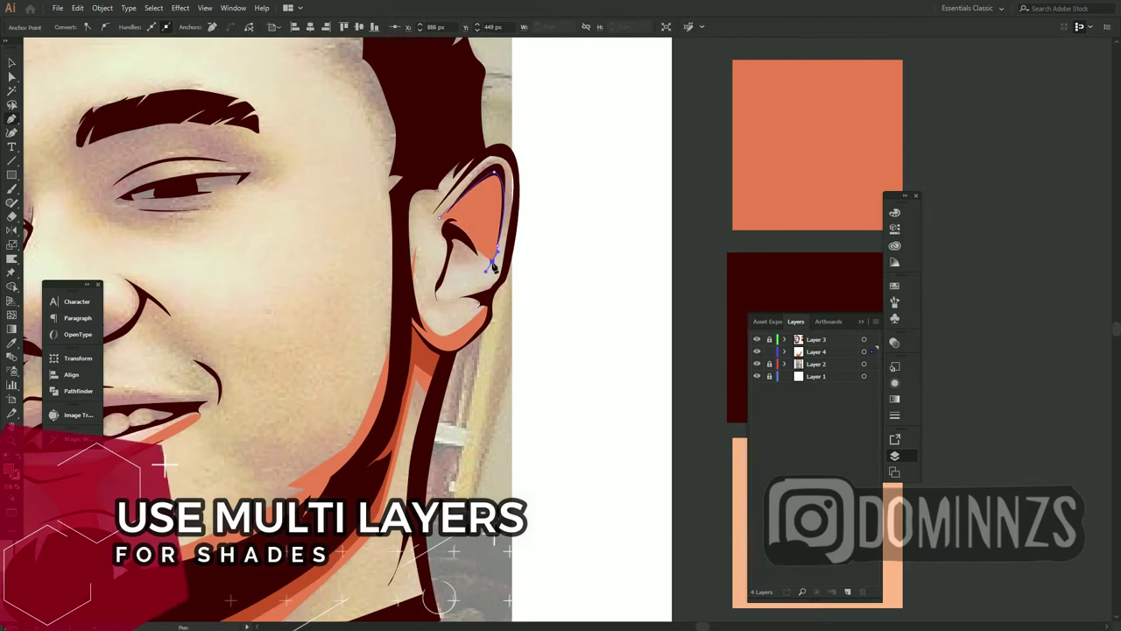
click(438, 219)
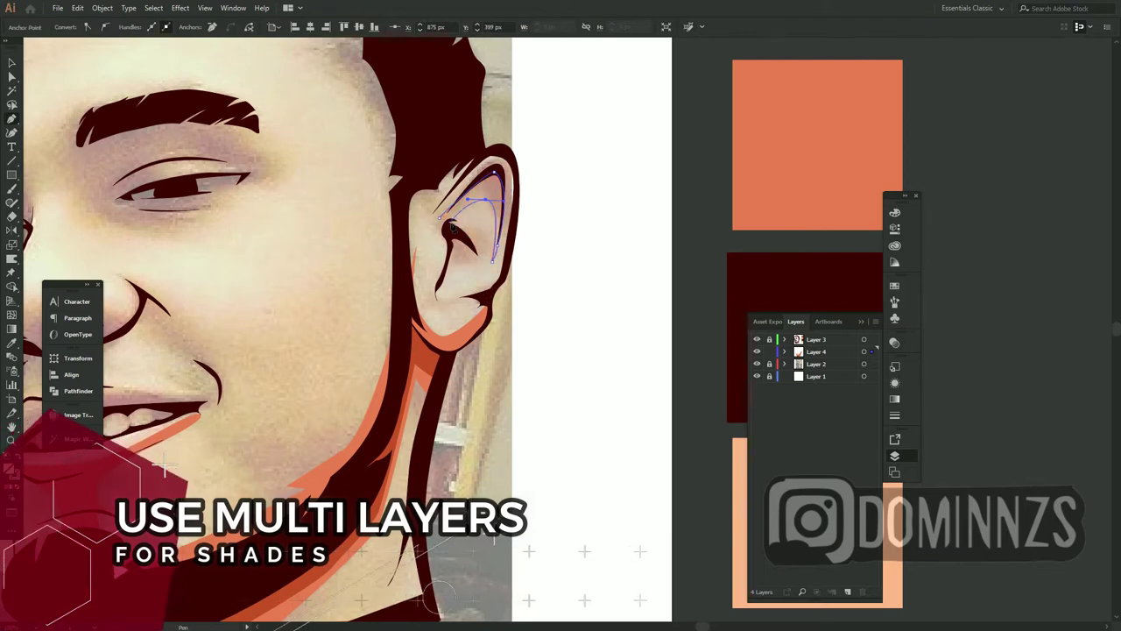
click(473, 282)
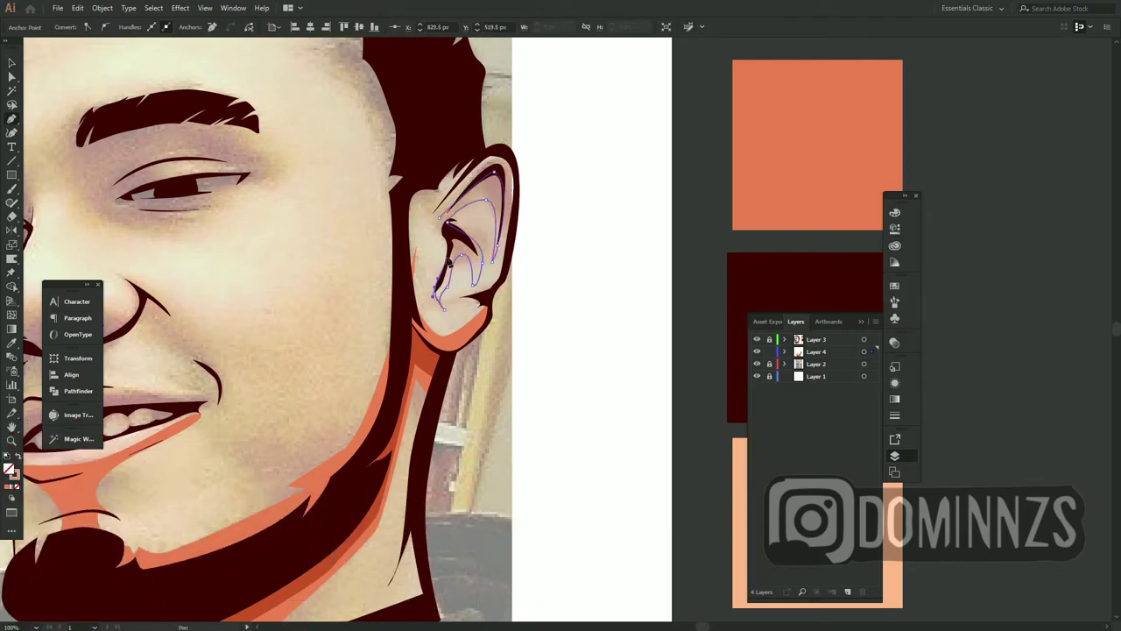
ctrl+click(515, 376)
Add another shade shape from the ear's top downward, then hide the reference photo layer
drag(514, 375, 610, 378)
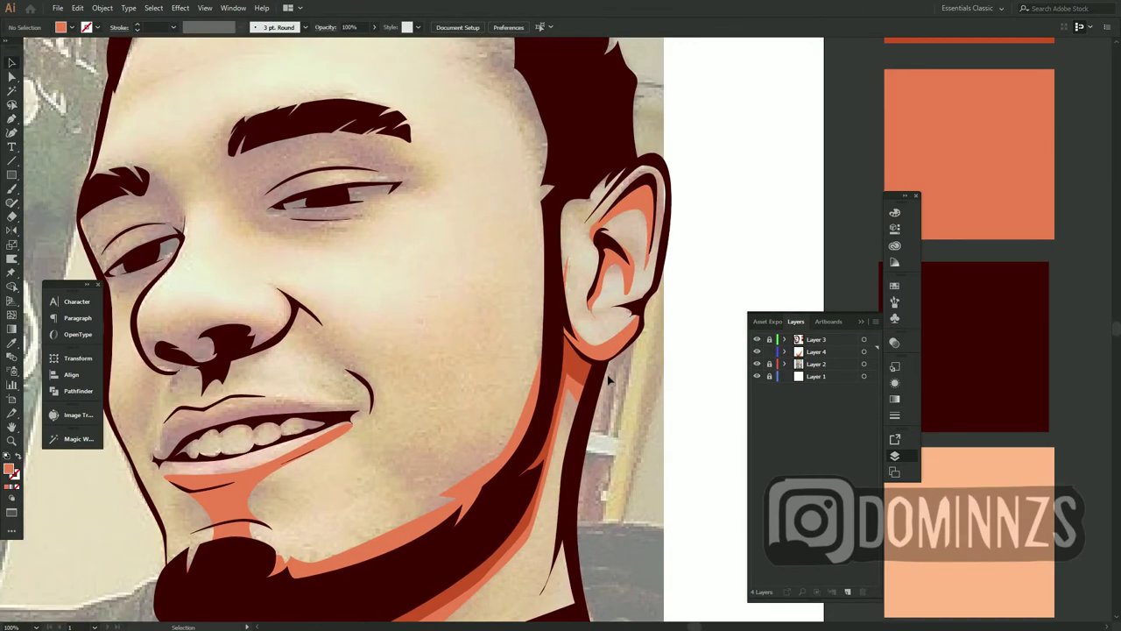
scroll(788, 510, down, 3)
scroll(718, 421, up, 5)
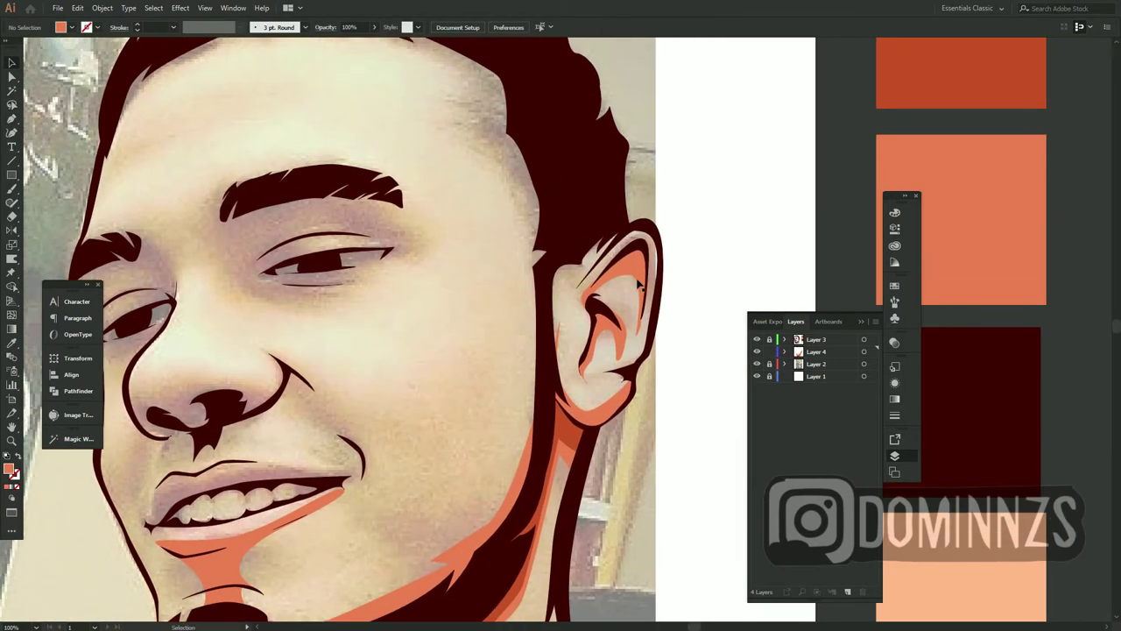
scroll(650, 324, up, 2)
scroll(651, 324, right, 3)
key(p)
scroll(604, 357, down, 2)
scroll(604, 357, left, 1)
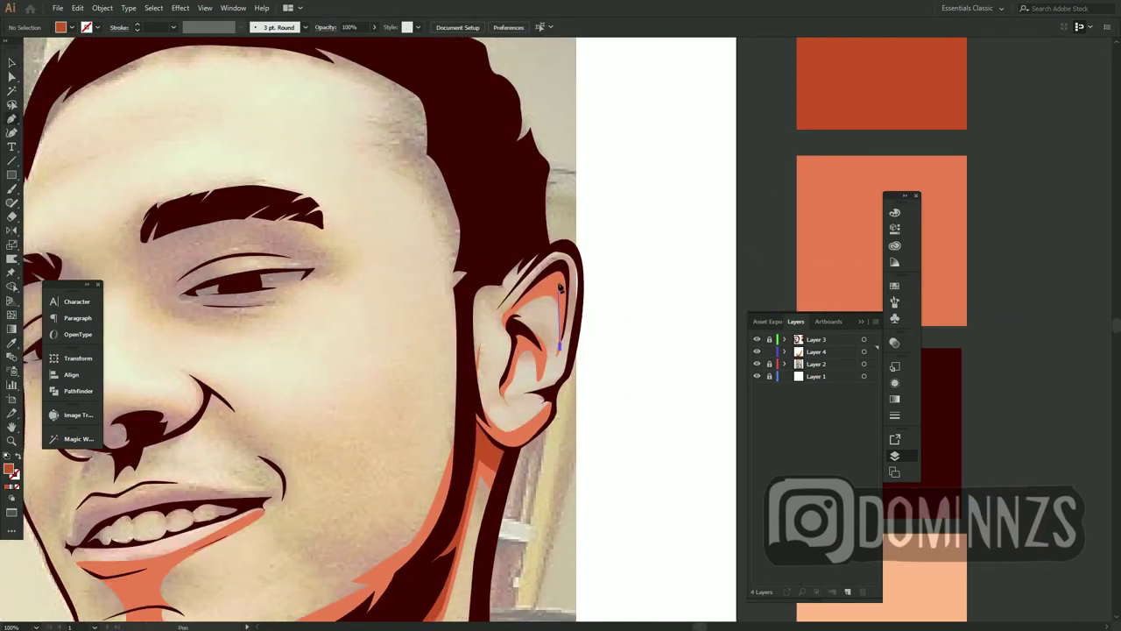
drag(559, 286, 571, 280)
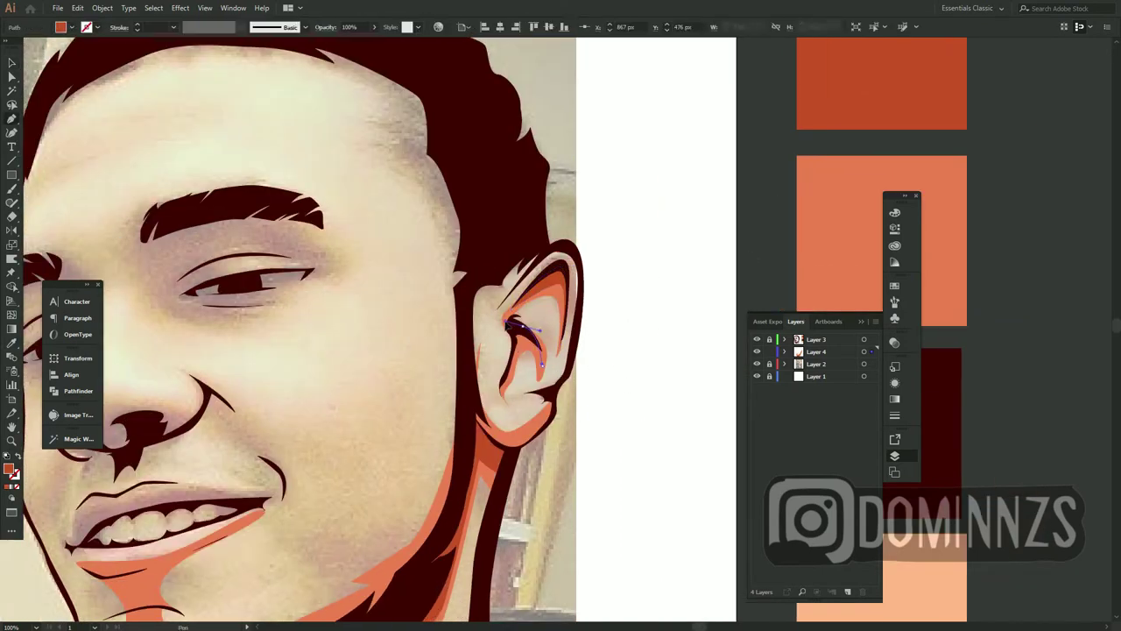
click(517, 367)
key(v)
click(615, 261)
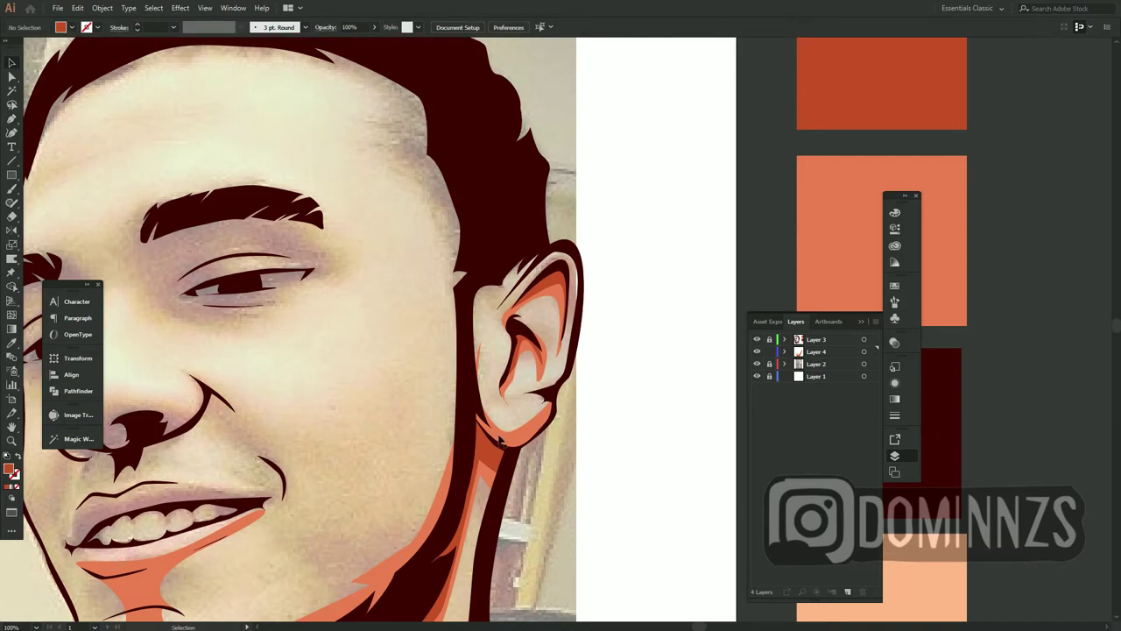
key(p)
click(493, 426)
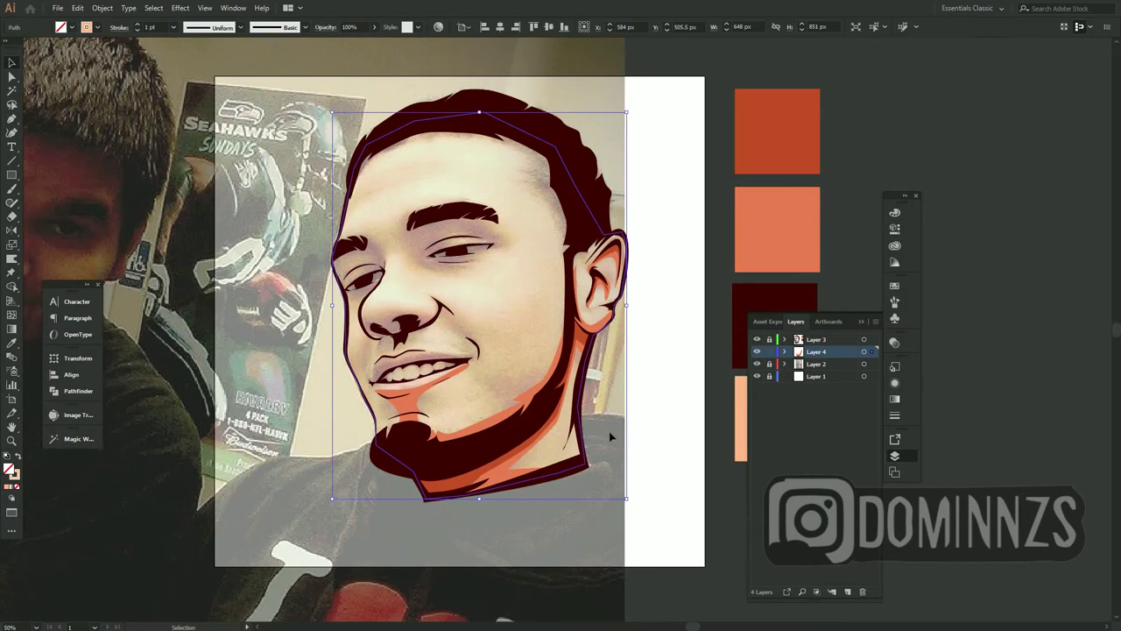
Trace a closed orange shade from the upper lip around the nostril and back down
key(ctrl+equal)
key(ctrl+equal)
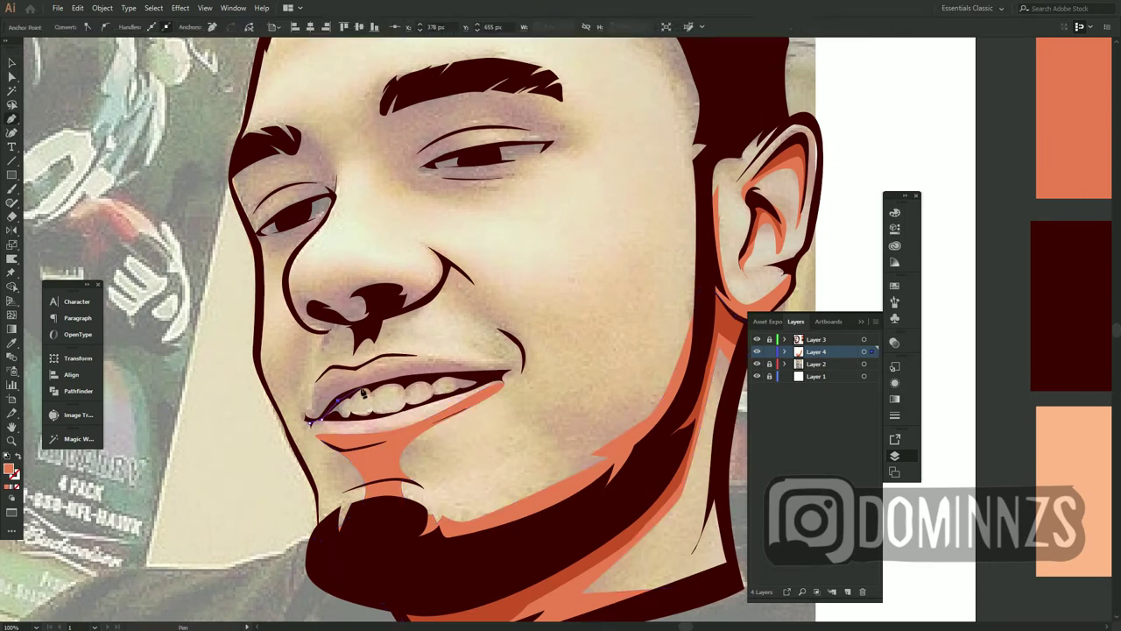
click(361, 370)
click(384, 317)
click(445, 292)
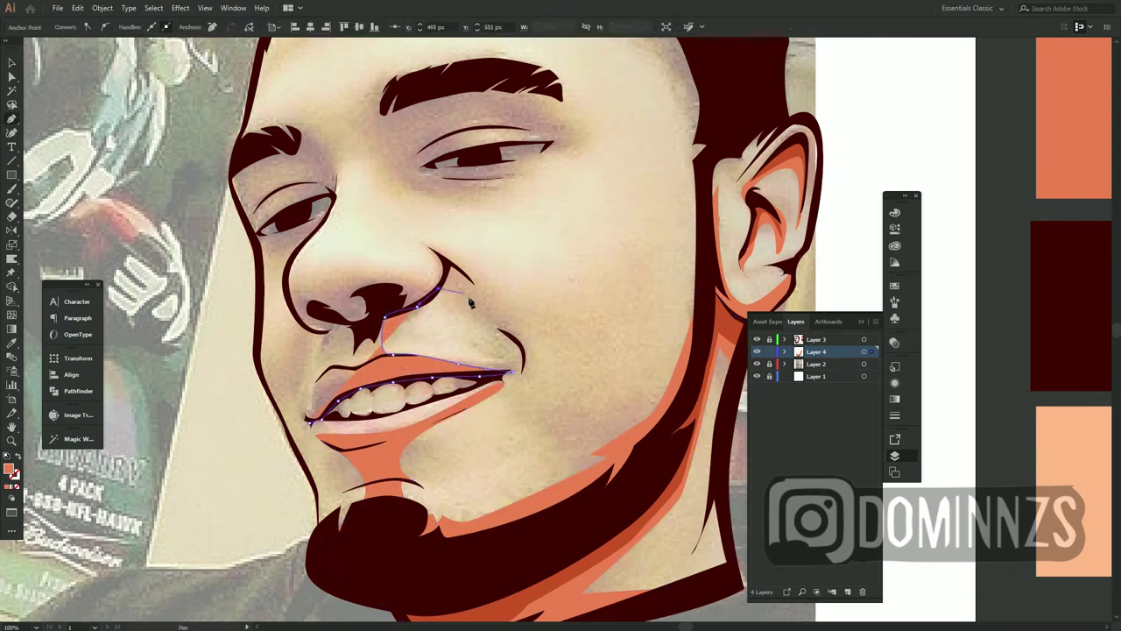
key(ctrl+z)
key(ctrl+z)
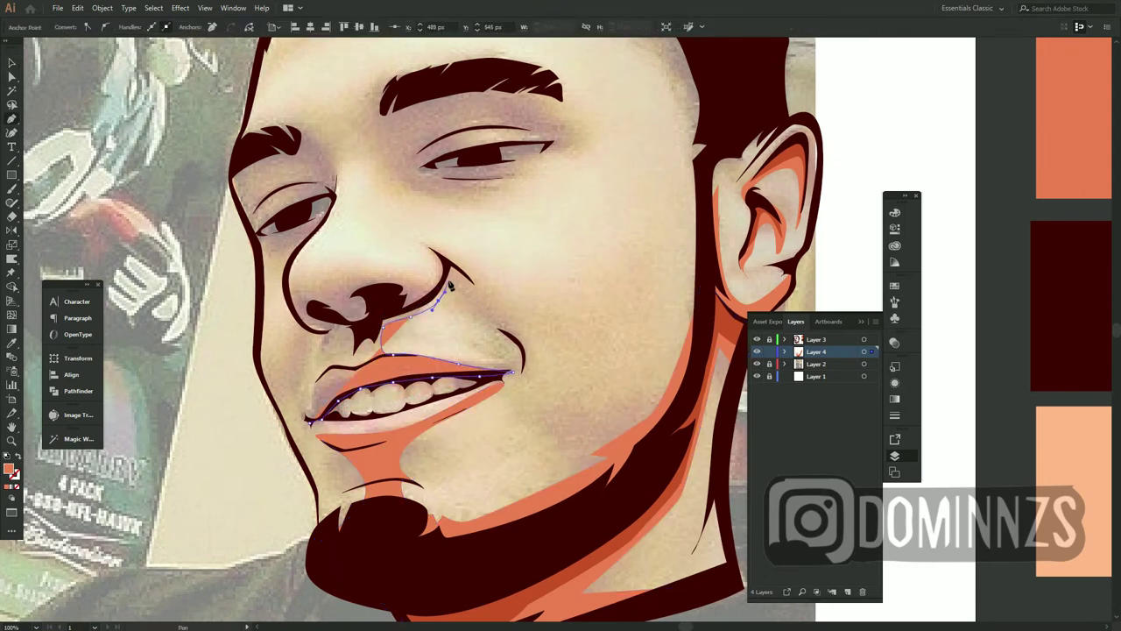
click(485, 304)
drag(424, 242, 368, 226)
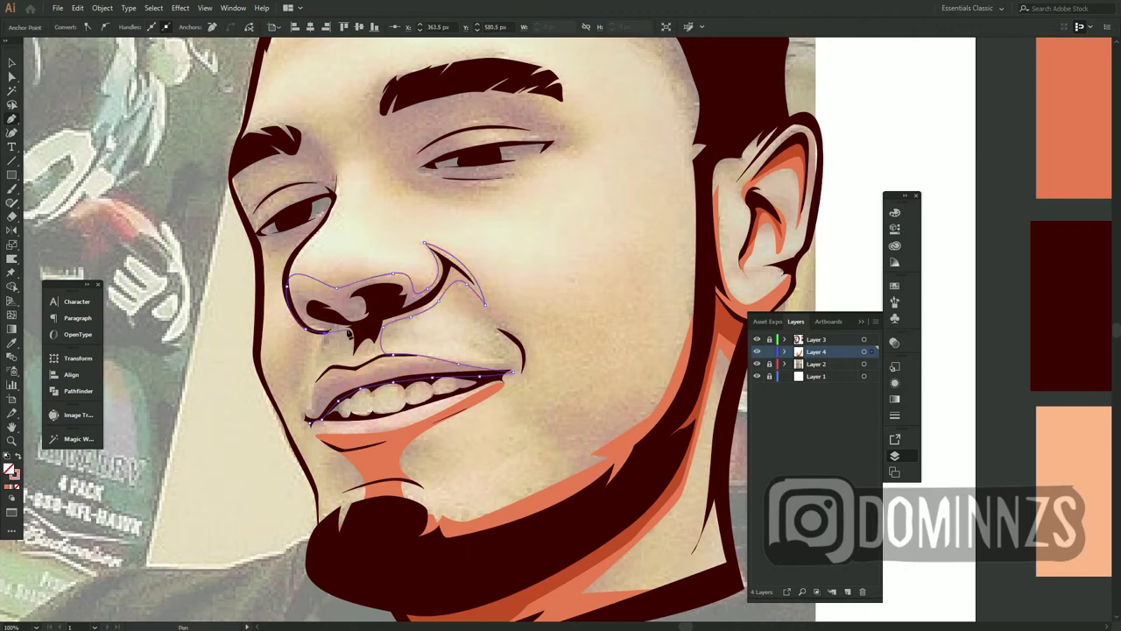
click(306, 426)
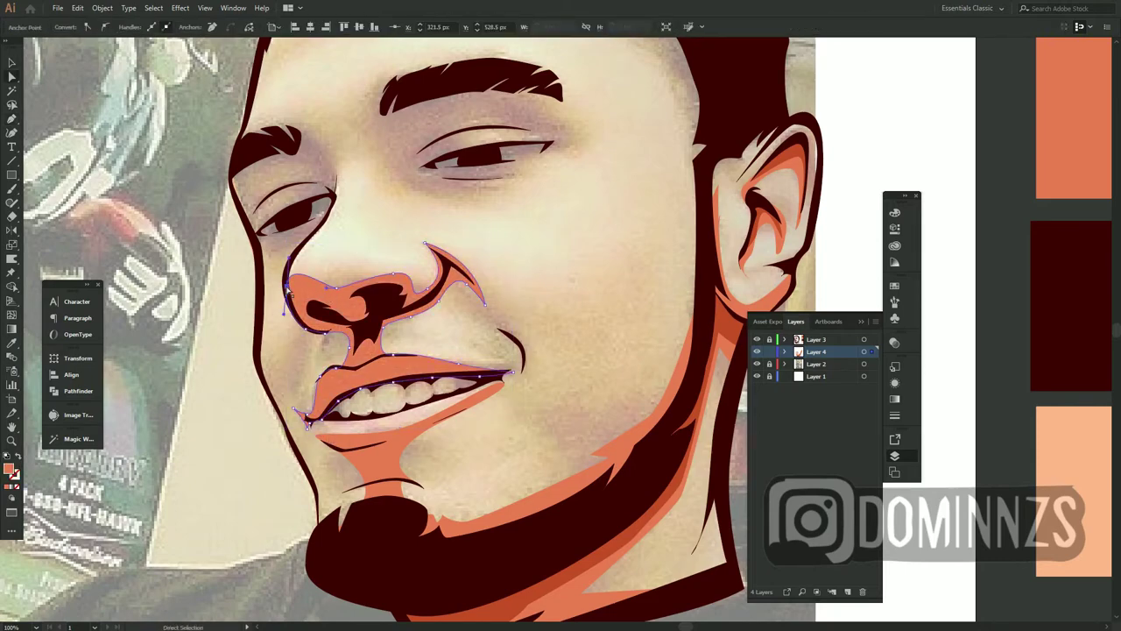
click(392, 250)
scroll(493, 324, up, 5)
Pen-trace a closed coral shade shape along the temple hairline up to the forehead
scroll(493, 325, right, 5)
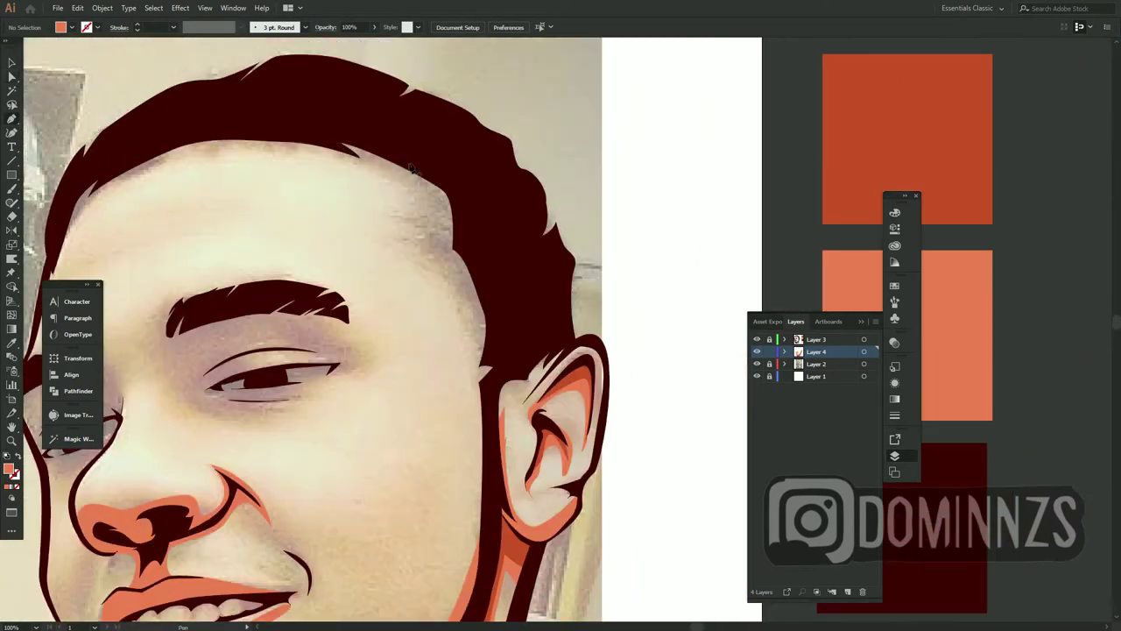
key(p)
click(368, 239)
drag(480, 385, 485, 439)
click(493, 388)
click(524, 346)
click(501, 209)
click(435, 152)
click(373, 139)
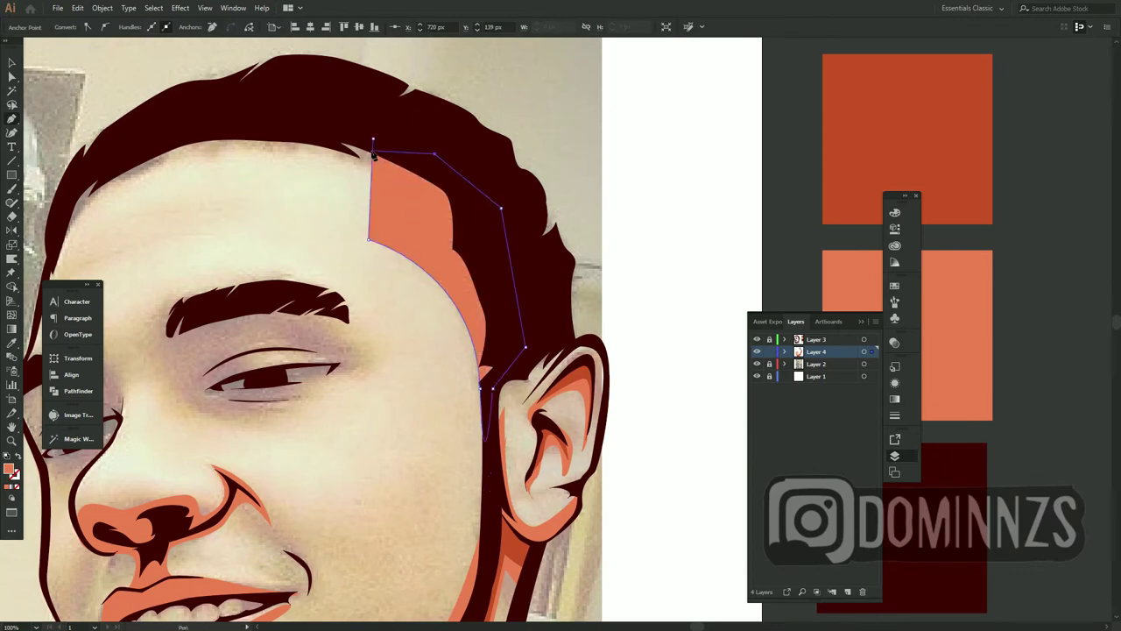
click(368, 240)
ctrl+click(375, 246)
Trace a small closed shade shape under the eyebrow
key(ctrl+minus)
key(ctrl+minus)
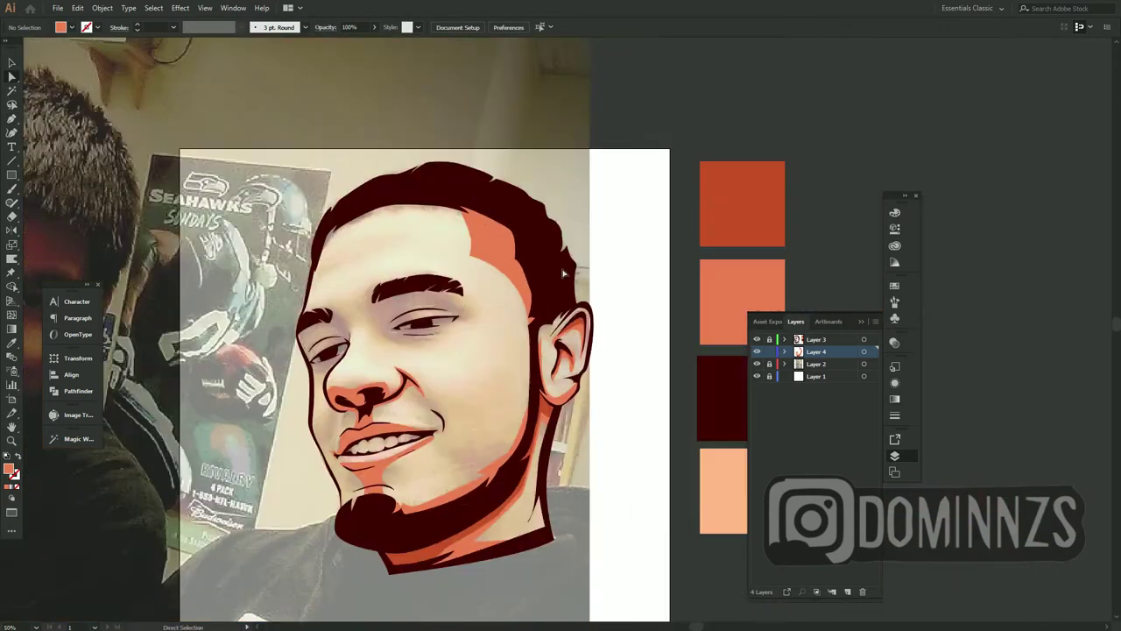
key(ctrl+plus)
key(ctrl+plus)
click(473, 211)
click(378, 243)
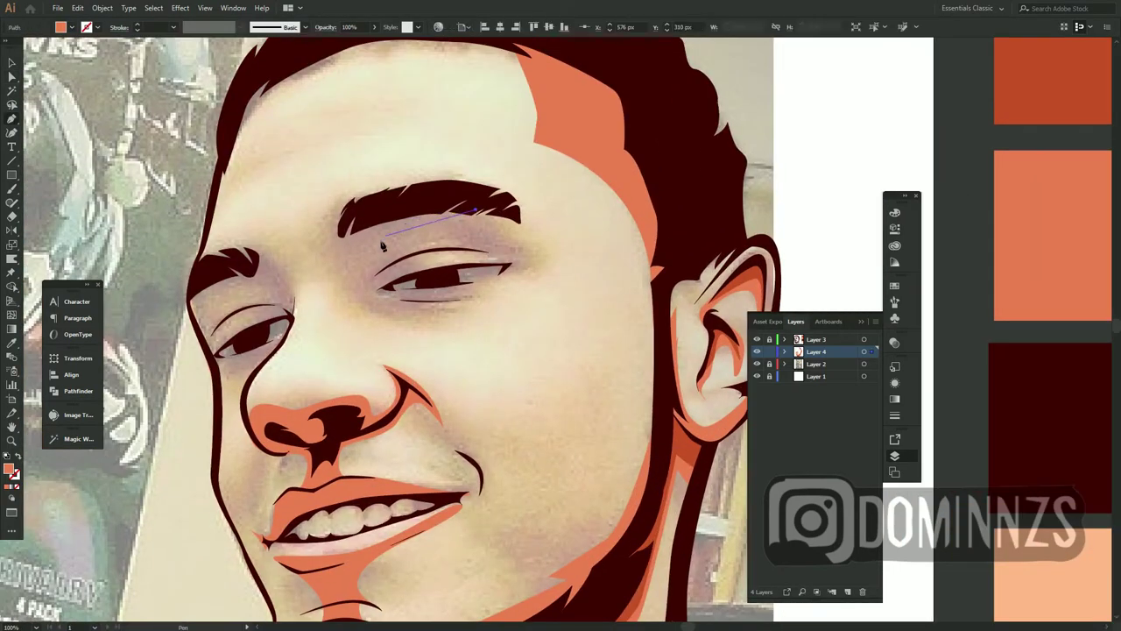
click(369, 259)
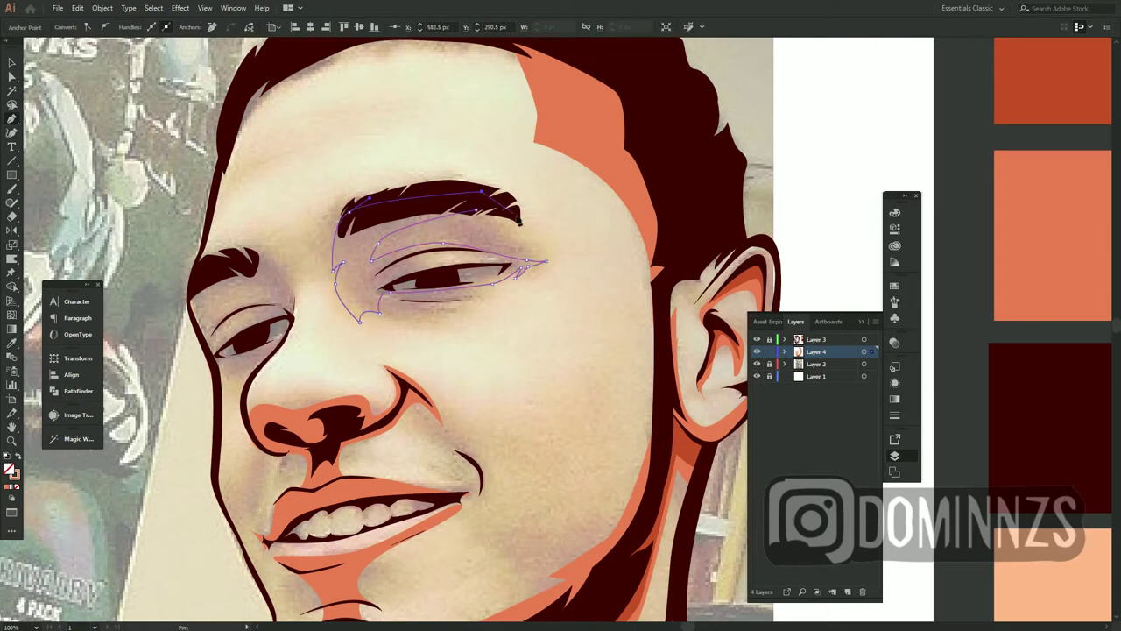
click(476, 214)
key(ctrl+shift+a)
Trace a curved shade along the left forehead edge, past the eye, down beside the nose
key(ctrl+plus)
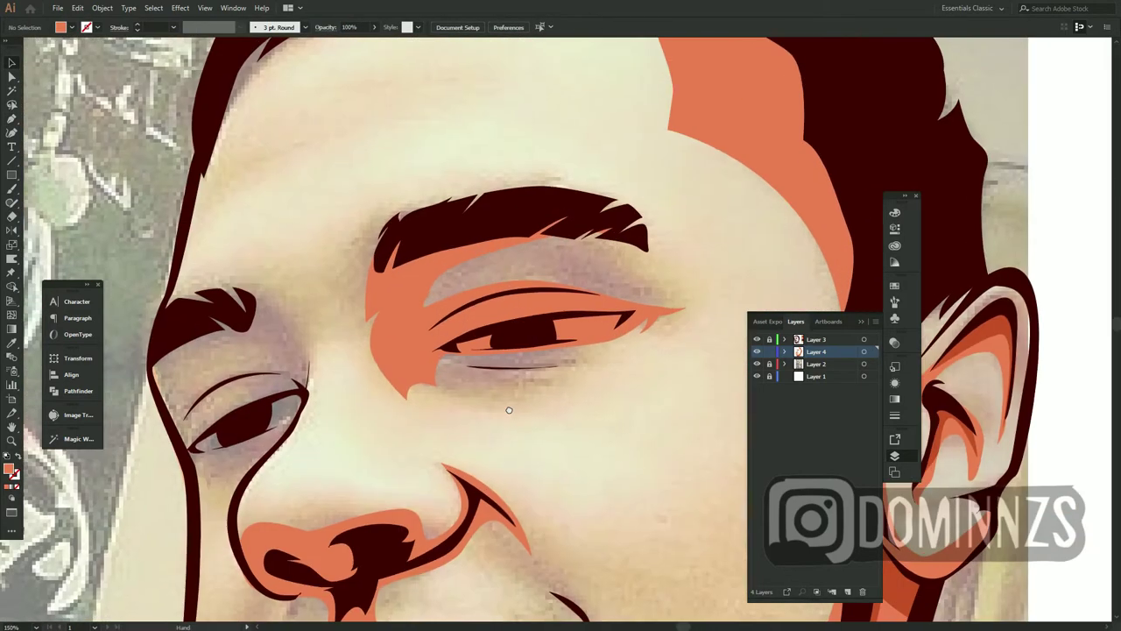
click(282, 487)
click(206, 368)
click(210, 298)
drag(262, 263, 219, 398)
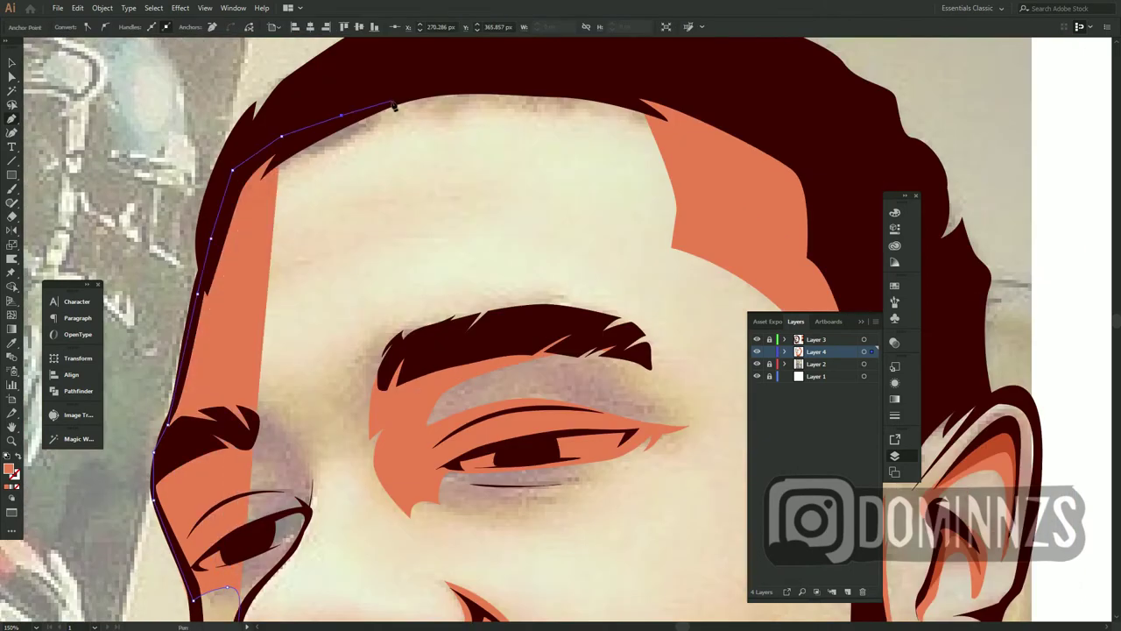
click(210, 238)
click(232, 169)
click(341, 114)
click(391, 104)
click(225, 331)
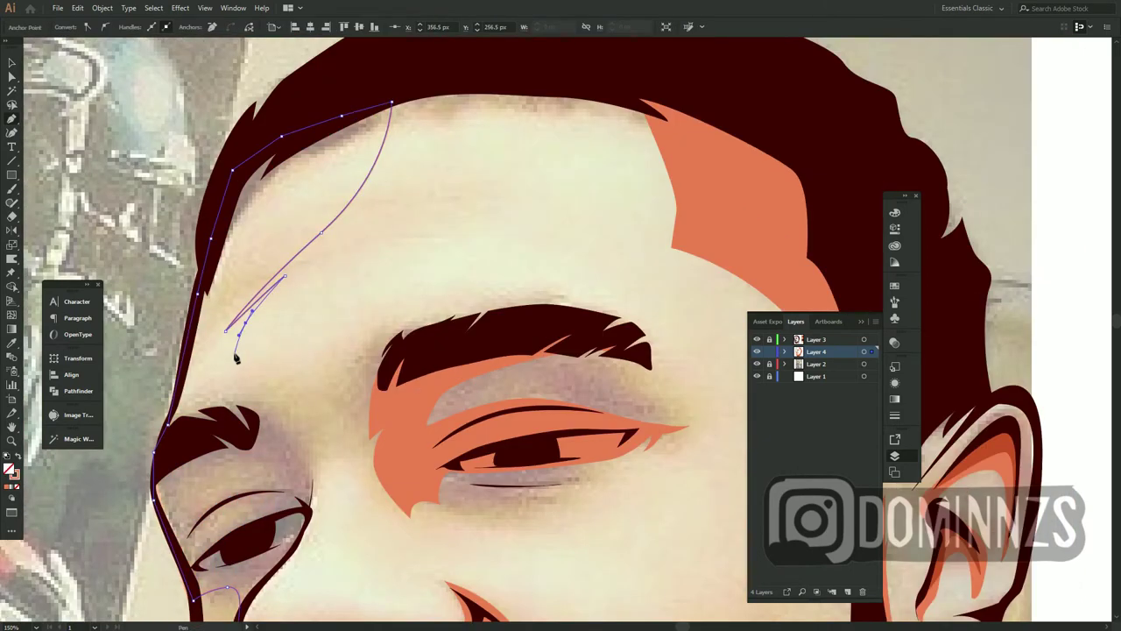
scroll(293, 432, down, 3)
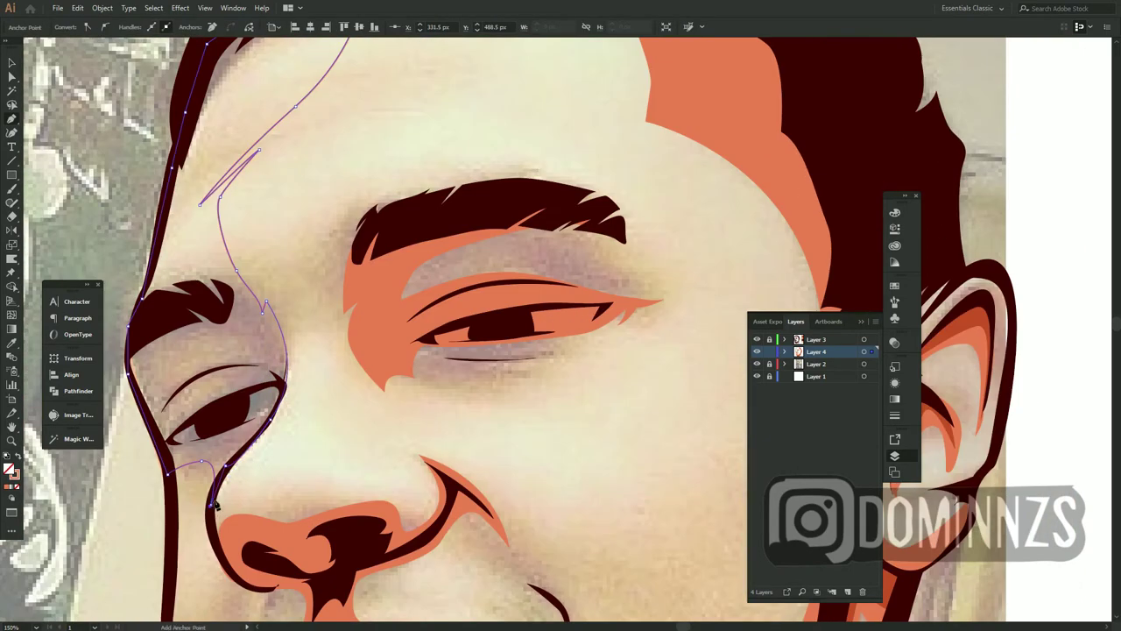
click(250, 477)
key(ctrl+shift+a)
Swap the fill and stroke colours and select the lip path
key(ctrl+minus)
key(ctrl+minus)
key(ctrl+minus)
key(ctrl+plus)
key(shift+x)
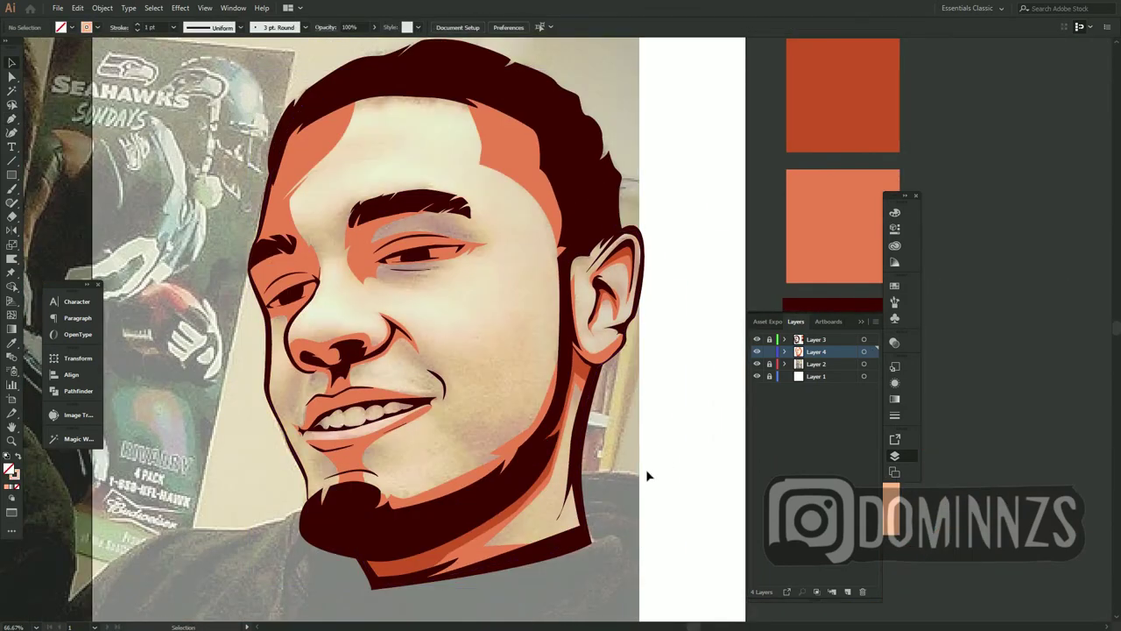
key(ctrl+plus)
click(425, 385)
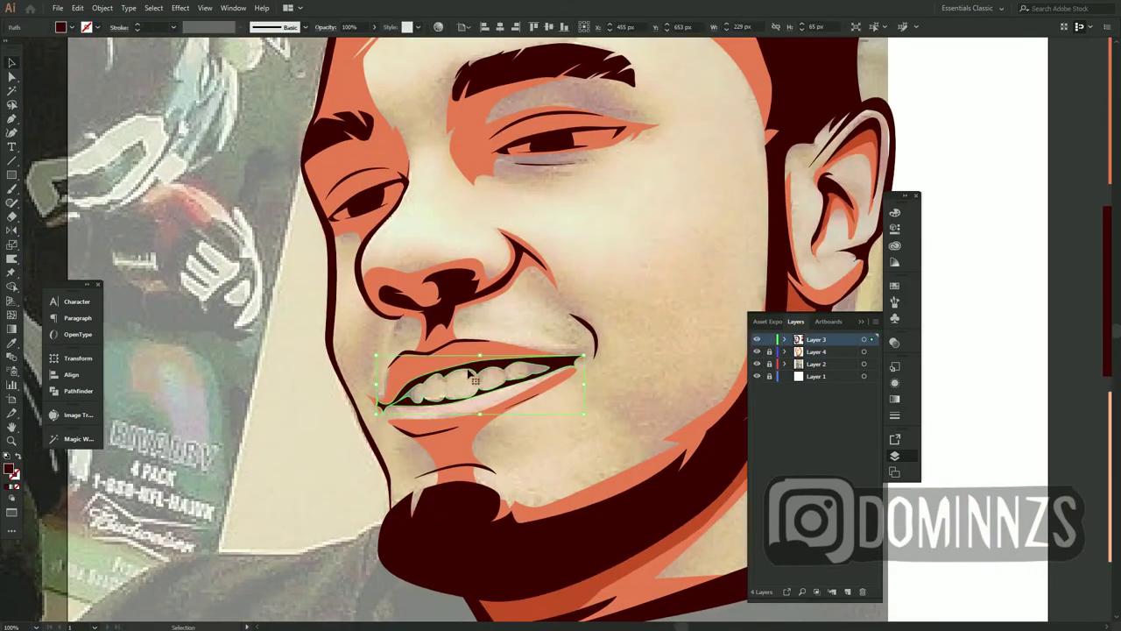
key(p)
key(ctrl+minus)
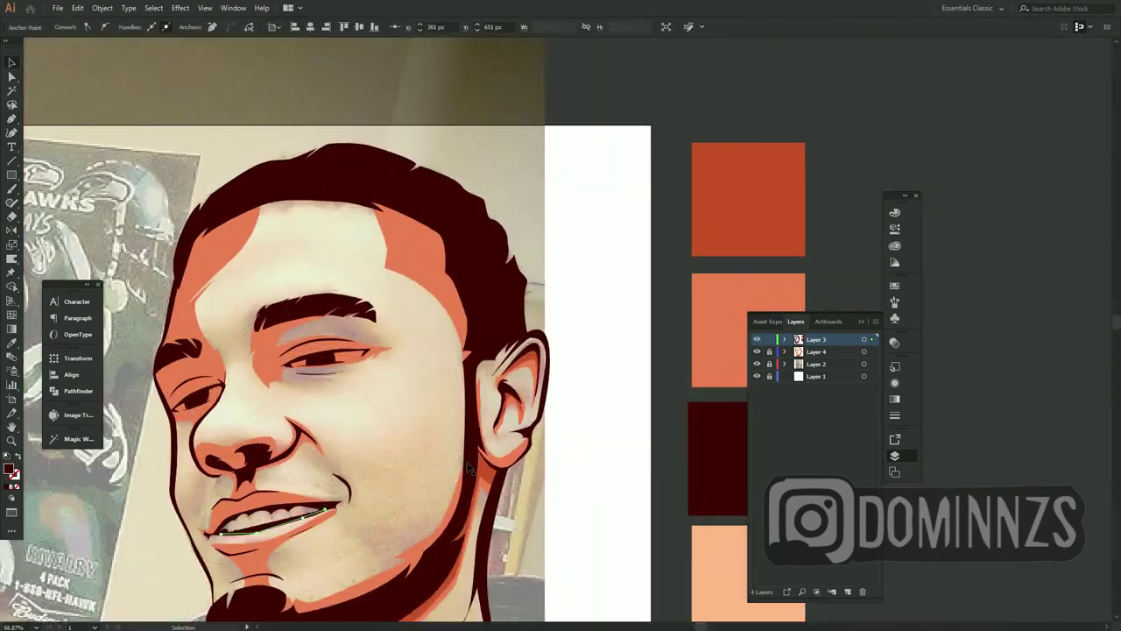
key(ctrl+shift+a)
scroll(471, 456, right, 3)
scroll(471, 456, up, 3)
On Layer 4, draw a closed shading shape from under the left eye up the temple to the forehead
click(817, 354)
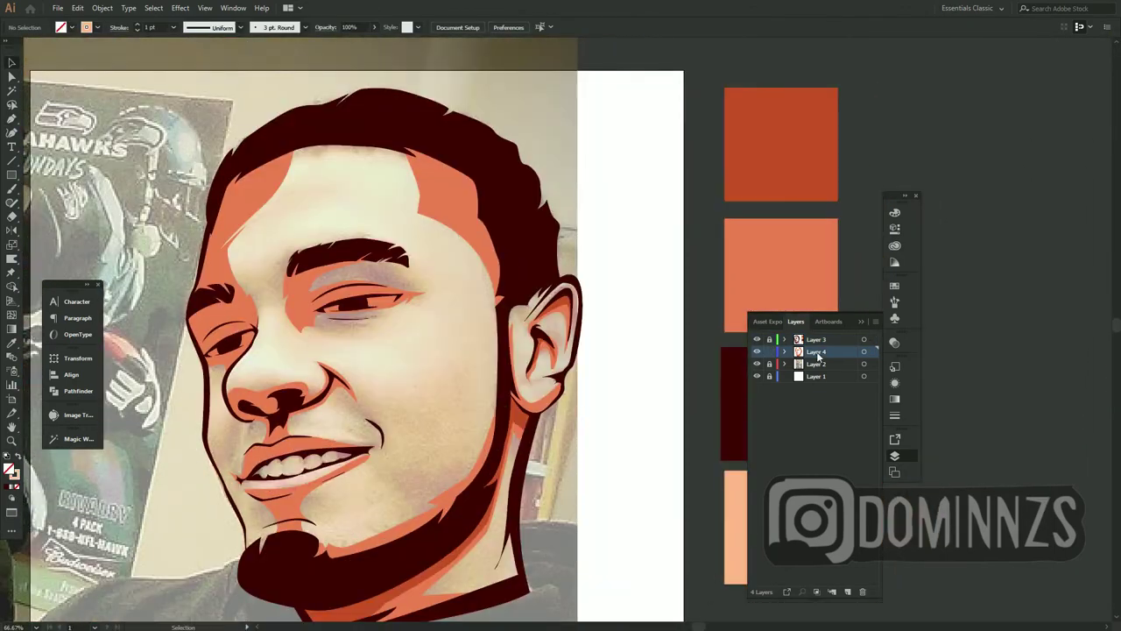
key(p)
scroll(475, 268, up, 2)
click(221, 378)
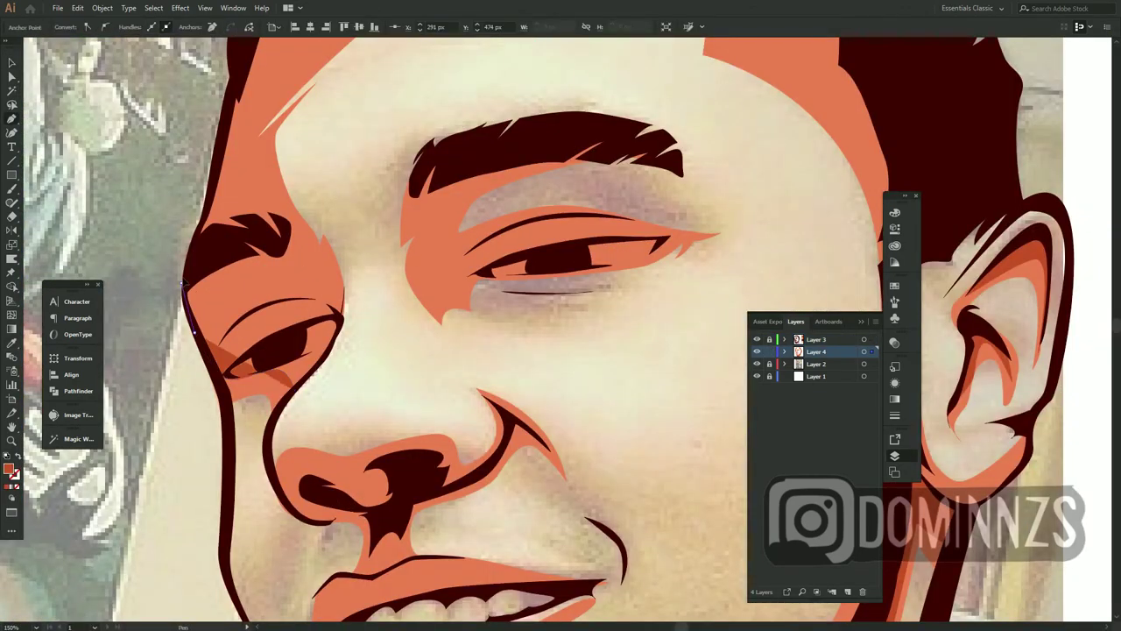
click(214, 158)
scroll(214, 158, up, 4)
click(199, 191)
click(215, 141)
click(272, 103)
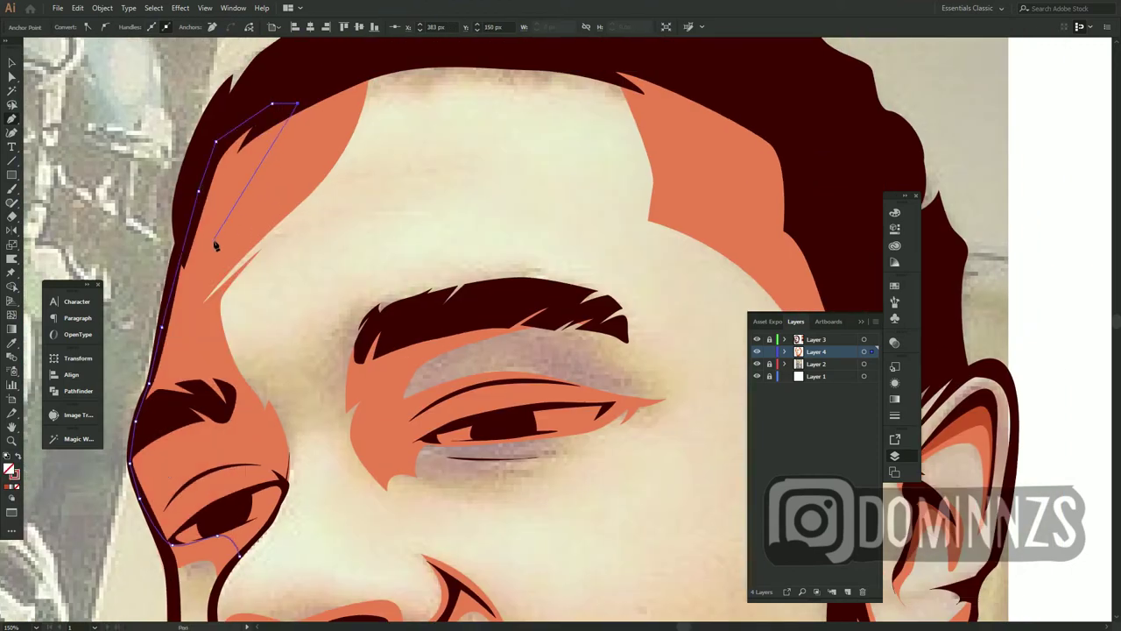
scroll(202, 333, down, 2)
scroll(208, 311, right, 1)
Hide the reference photo layer, select the temple shape and set Draw Inside mode
key(v)
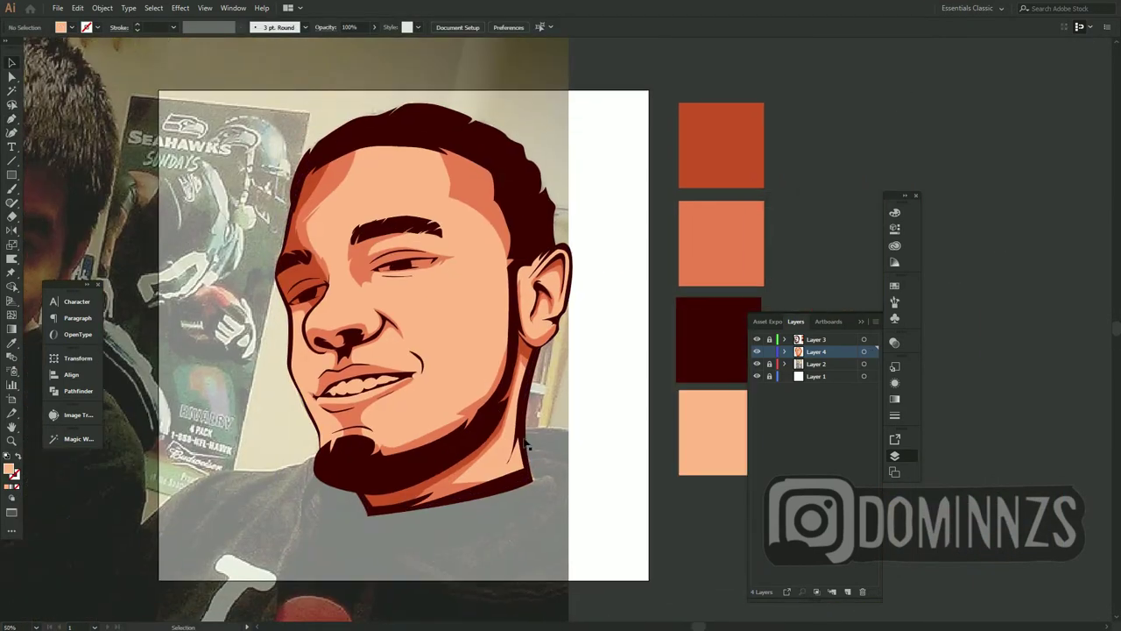
click(756, 363)
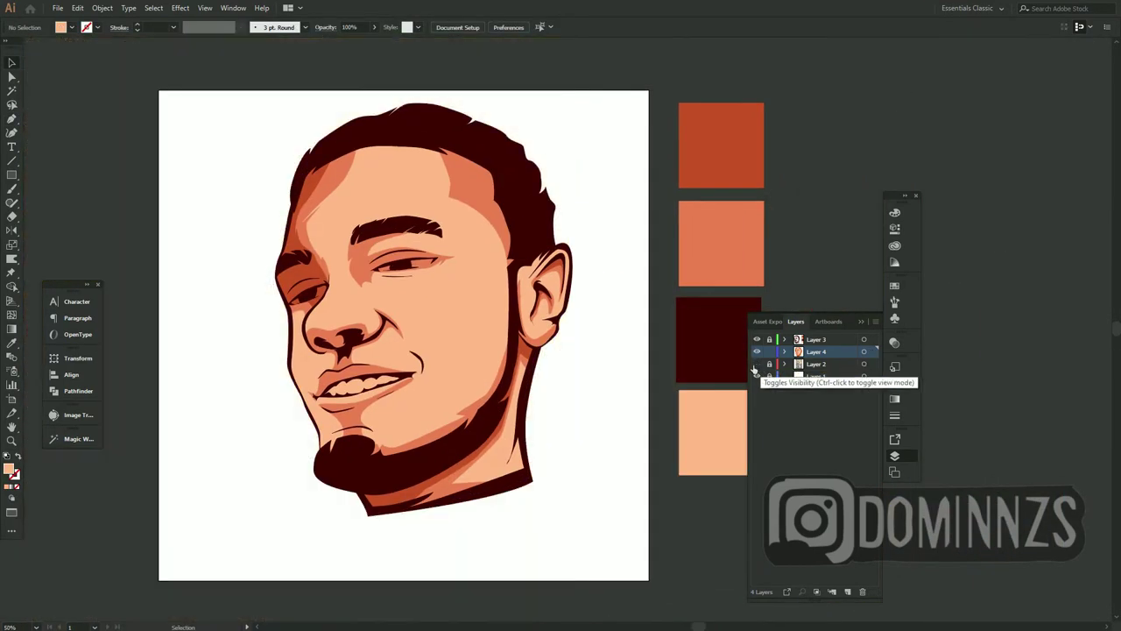
key(ctrl+=)
click(864, 351)
click(894, 414)
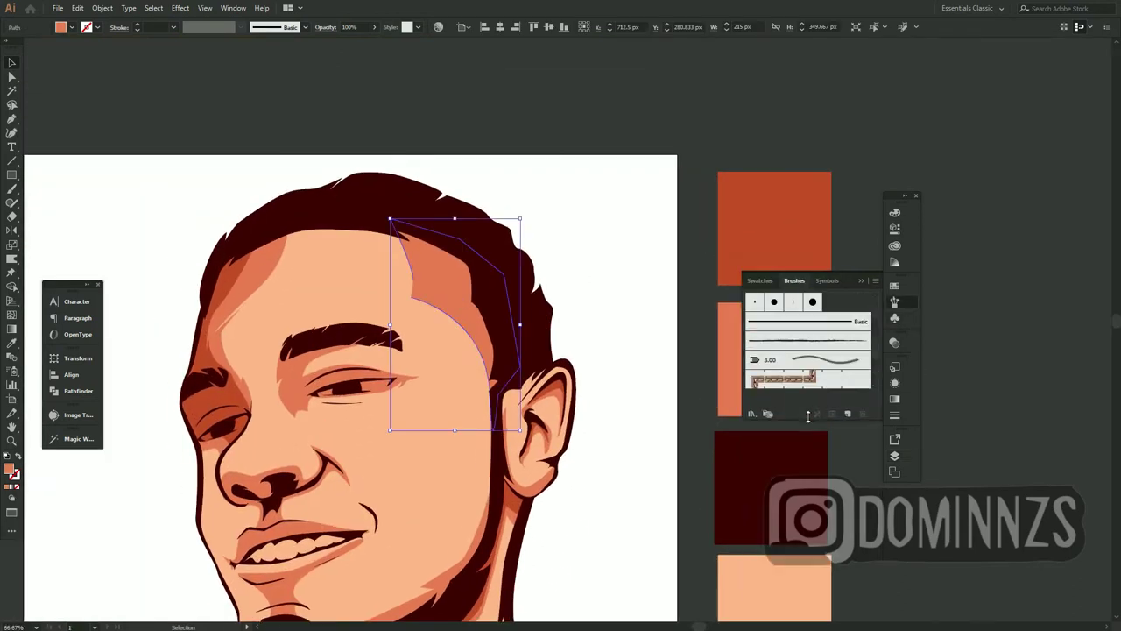
click(11, 497)
click(58, 525)
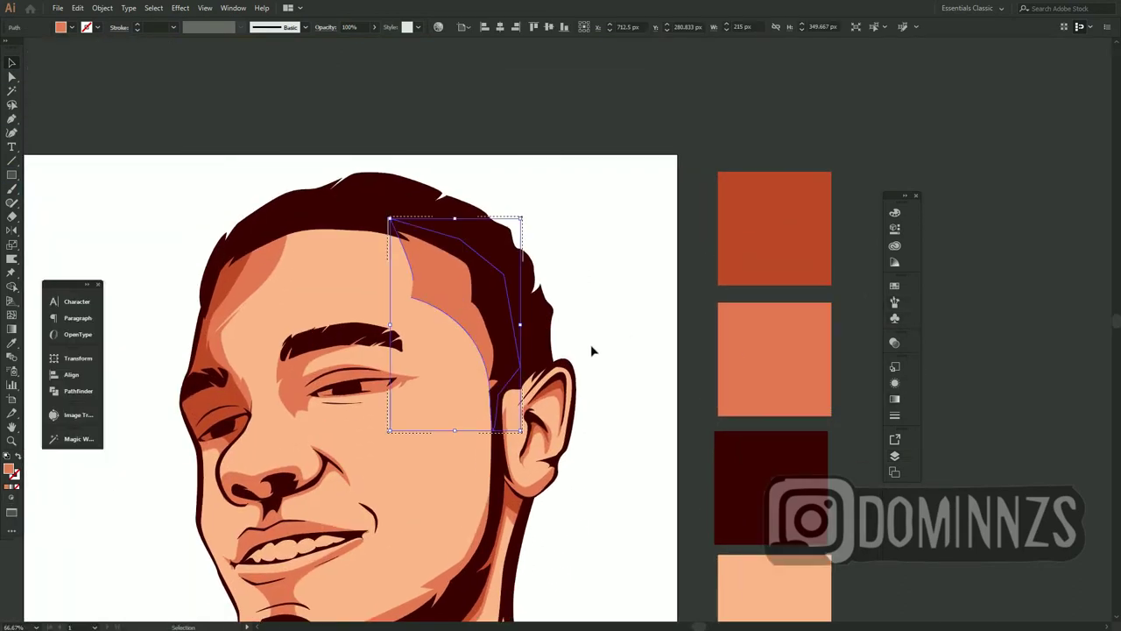
Try a new bristle brush with the Flat Fan shape, then dismiss its options
click(305, 27)
click(277, 116)
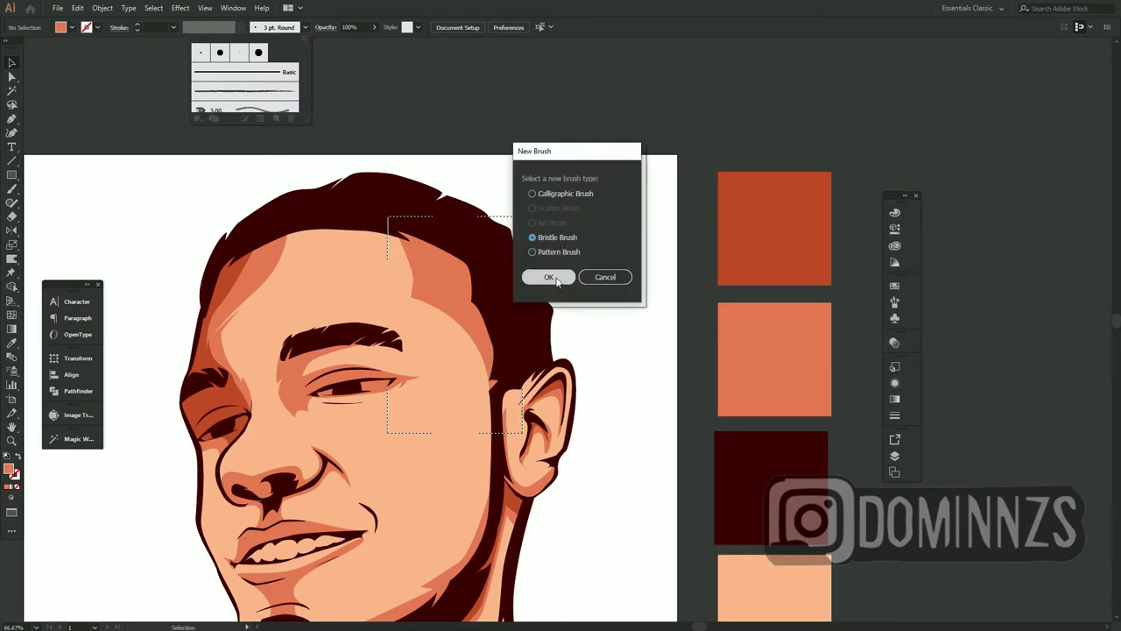
click(519, 236)
click(566, 275)
click(569, 205)
click(560, 332)
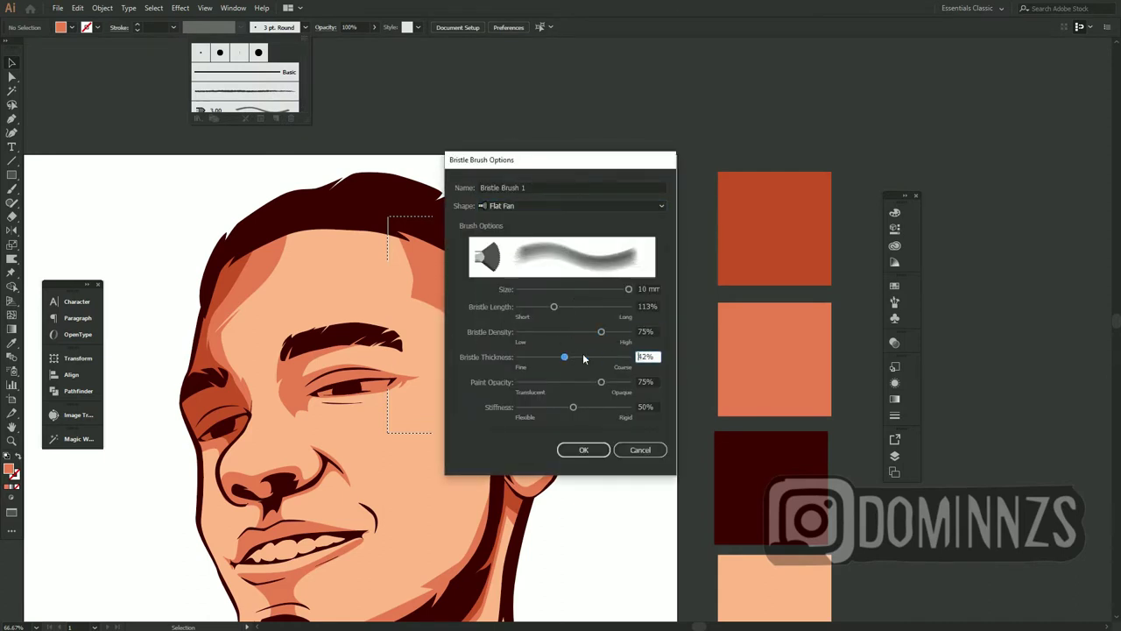
drag(601, 382, 592, 380)
click(613, 288)
key(Return)
Start a new pattern brush with pressure scaling, then cancel it
click(276, 116)
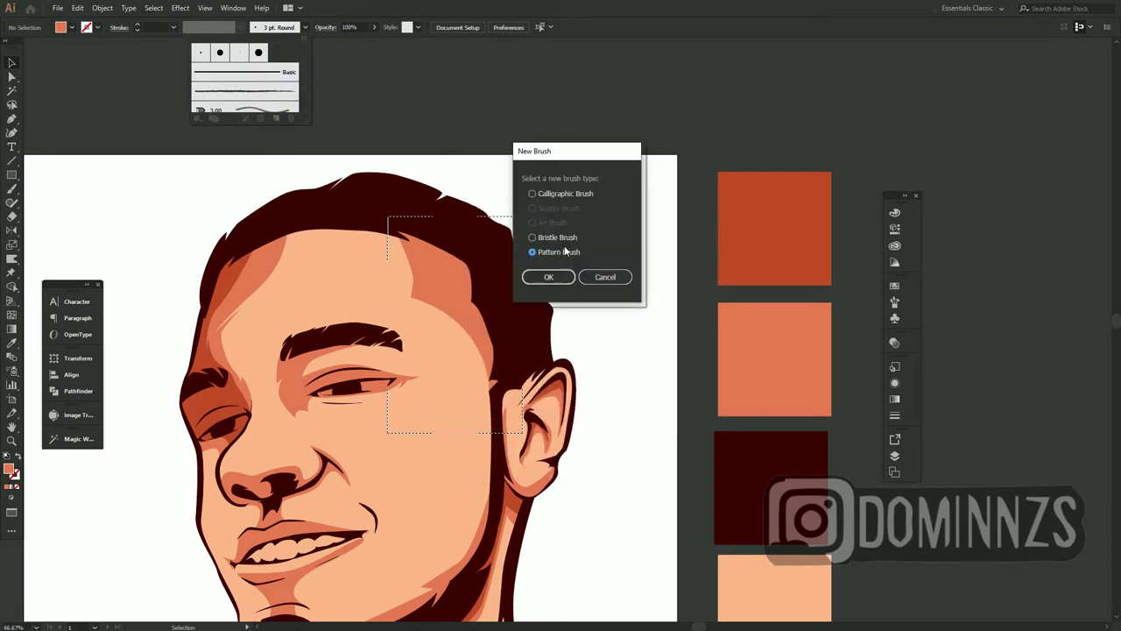
click(519, 251)
click(548, 275)
click(456, 207)
click(442, 258)
click(664, 400)
click(710, 477)
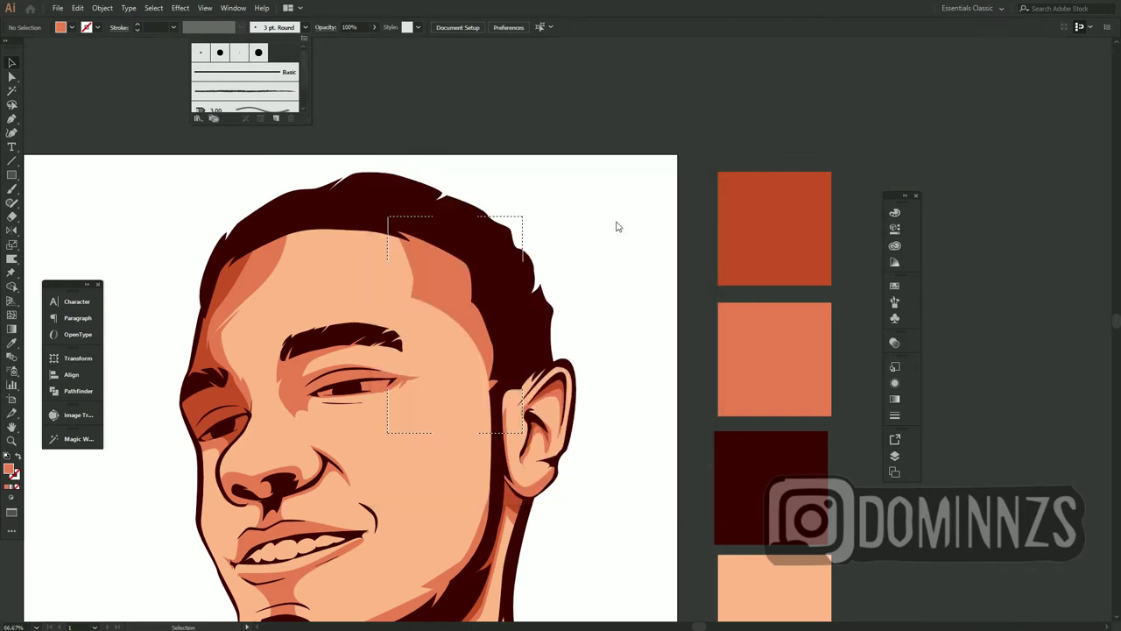
Open the Bristle Brush Library from the brush libraries list
click(204, 7)
key(Escape)
click(198, 117)
mouse_move(289, 184)
click(350, 188)
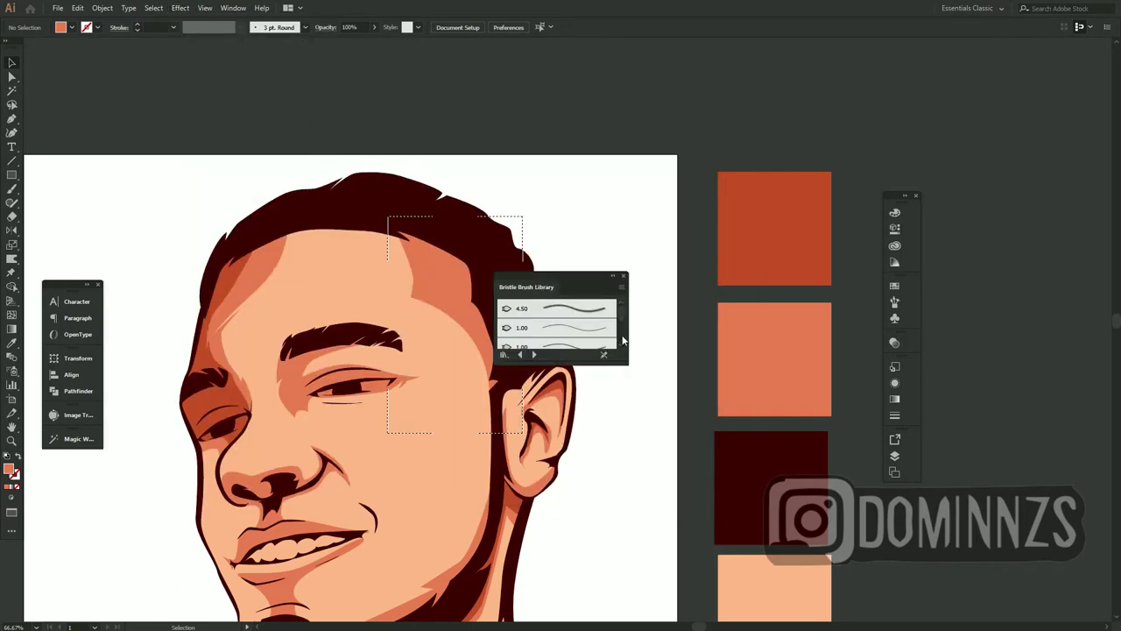
Page through the brush libraries to Artistic_Ink and choose Ink Spatter 1
click(520, 359)
click(520, 399)
click(522, 449)
click(520, 450)
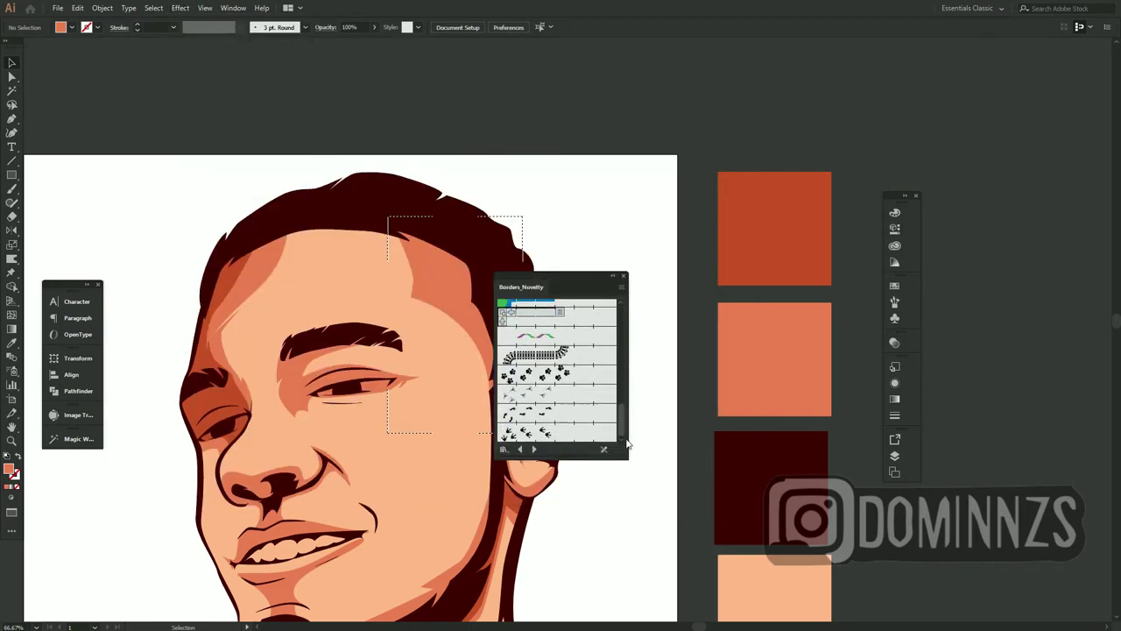
click(521, 449)
click(520, 449)
click(520, 450)
click(520, 449)
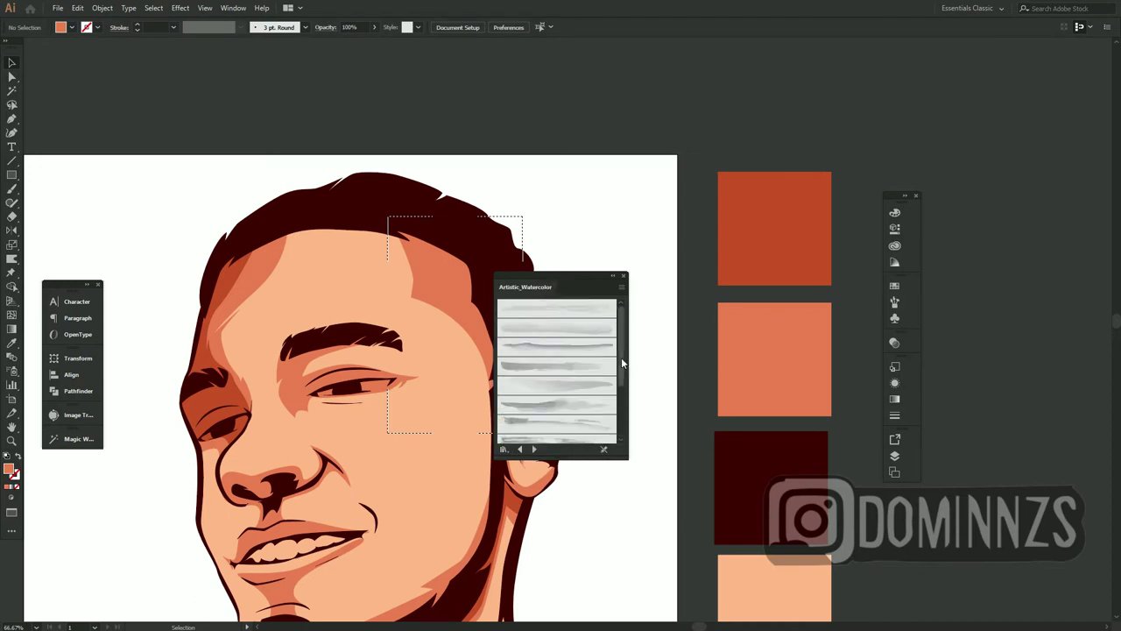
click(520, 449)
click(521, 450)
scroll(622, 433, down, 5)
click(520, 449)
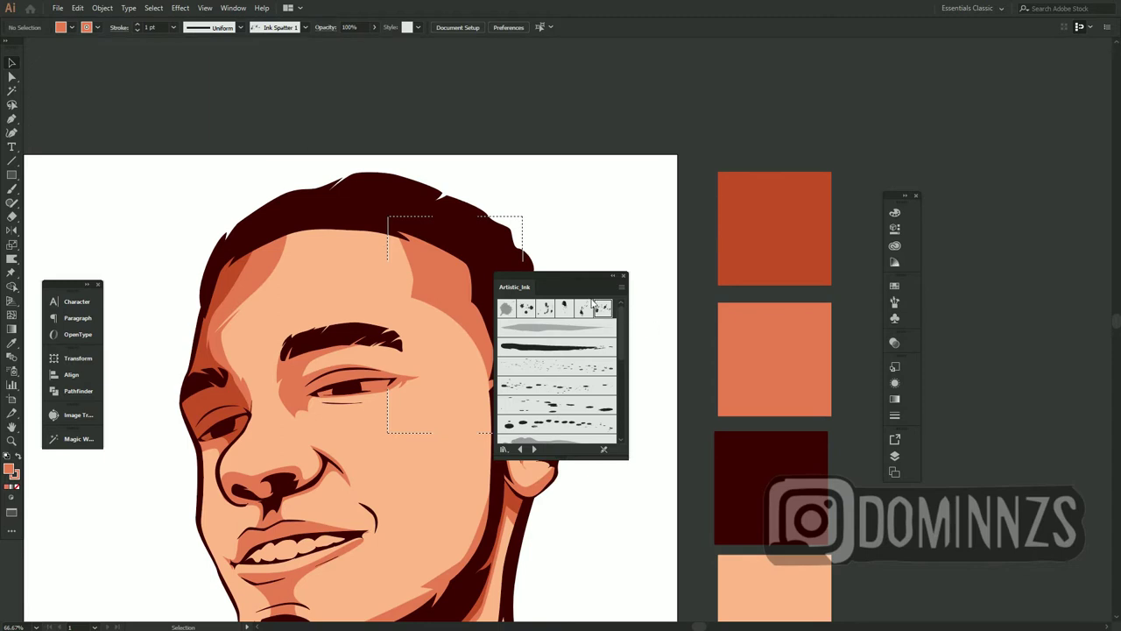
click(585, 311)
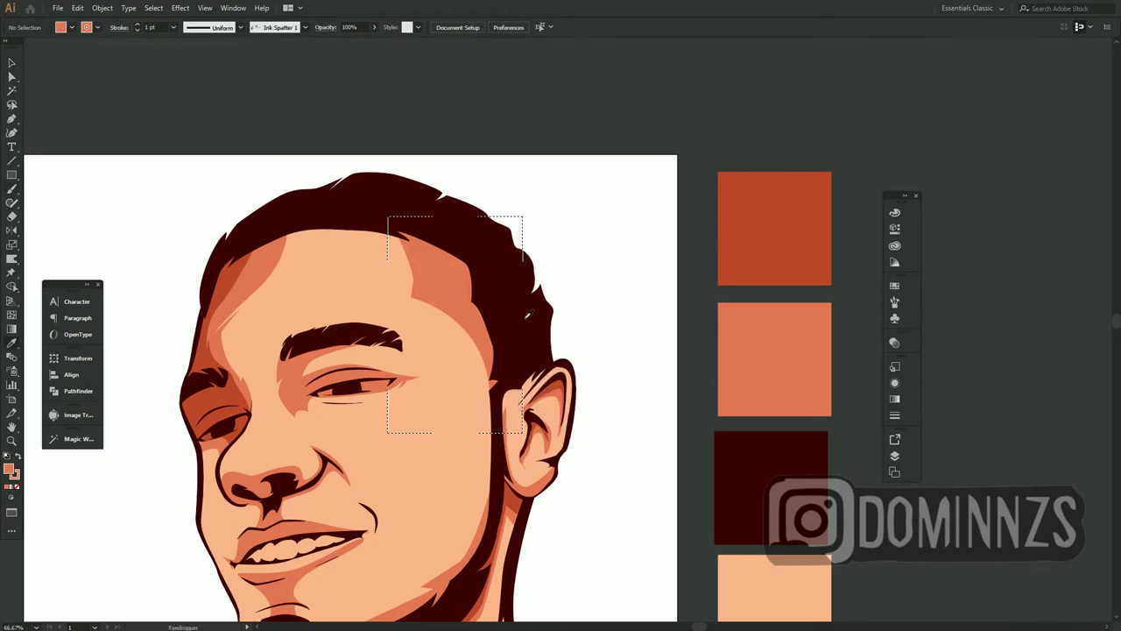
Paint Ink Spatter 1 inside the temple shape with a dark 0.25 pt stroke
drag(442, 258, 444, 257)
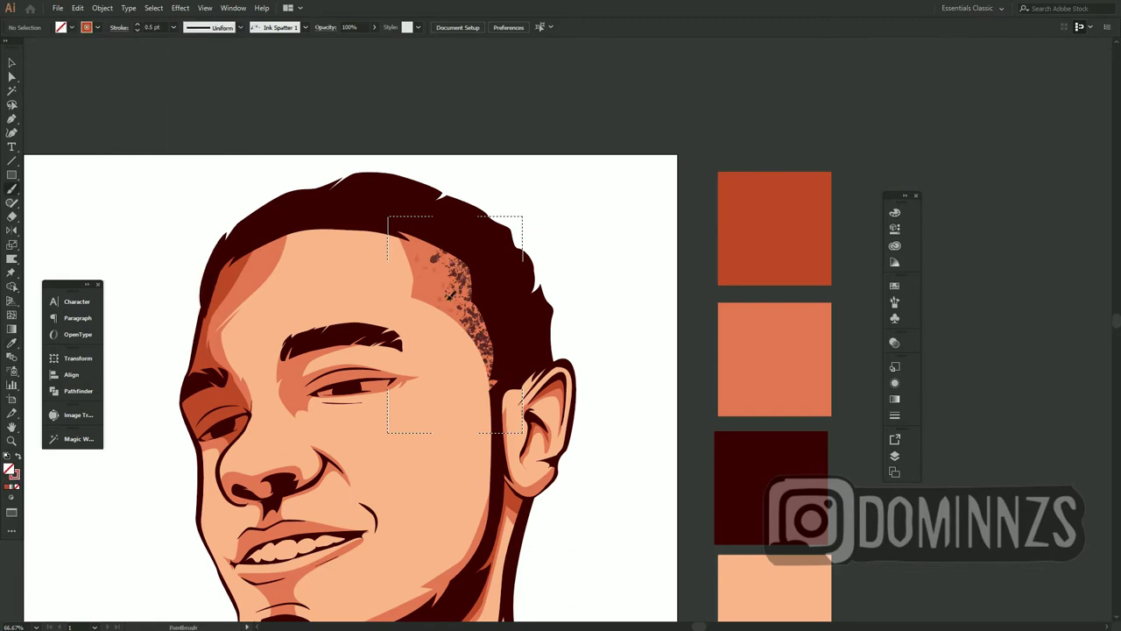
key(shift+x)
key(b)
click(174, 27)
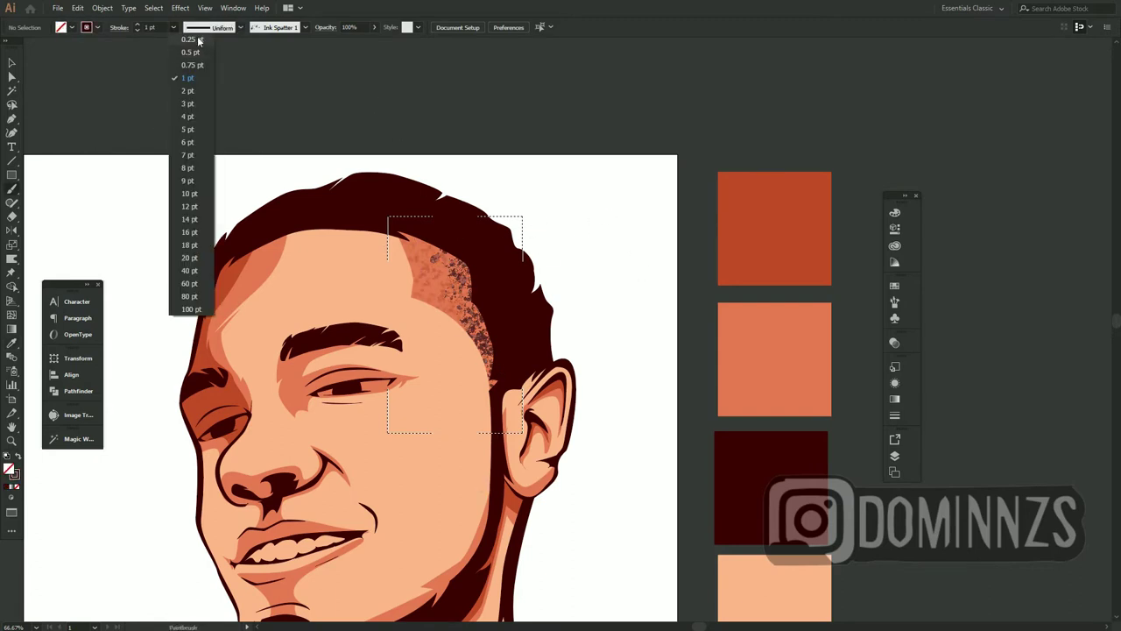
click(187, 41)
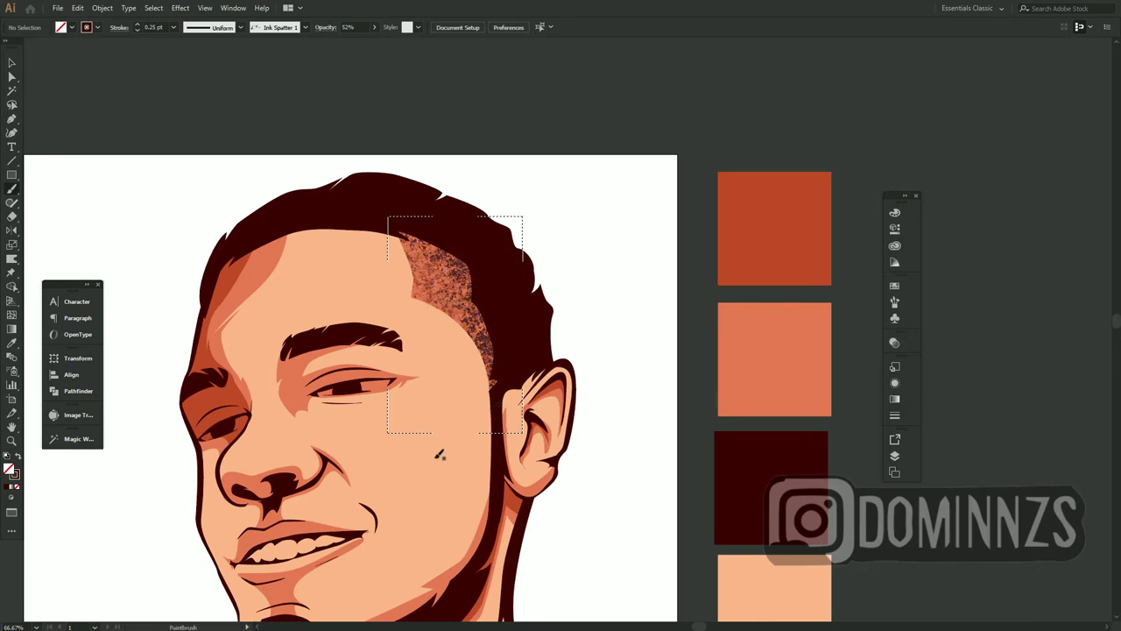
Switch to the Direct Selection tool and bring up the Layers panel
scroll(439, 454, down, 3)
key(a)
scroll(575, 488, up, 2)
scroll(551, 437, down, 2)
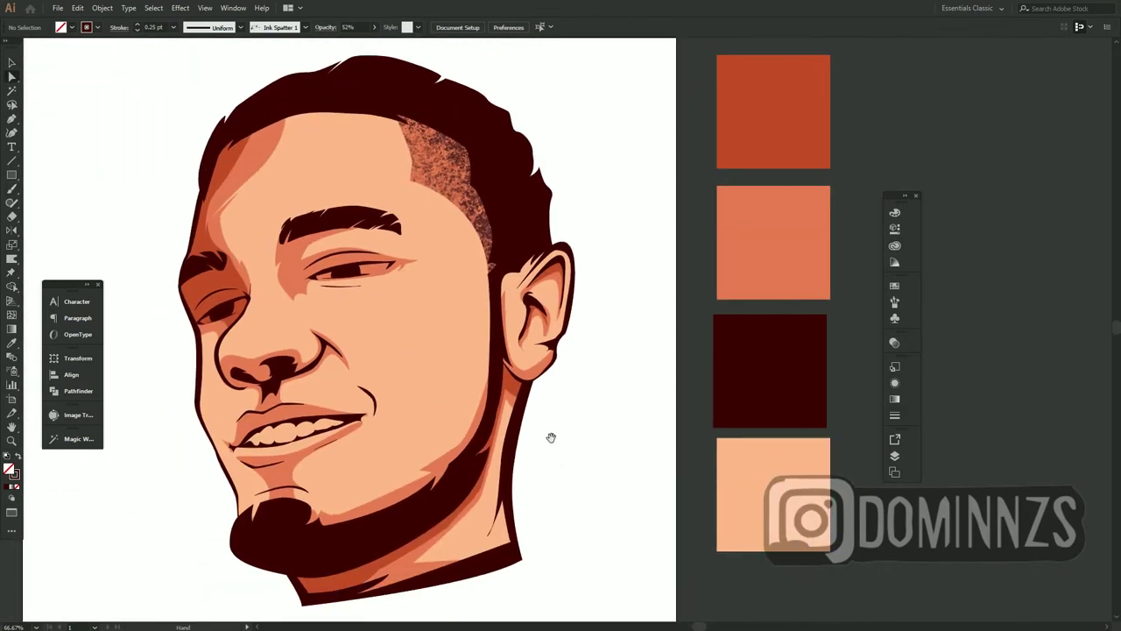
scroll(525, 338, right, 3)
click(894, 455)
scroll(598, 288, up, 4)
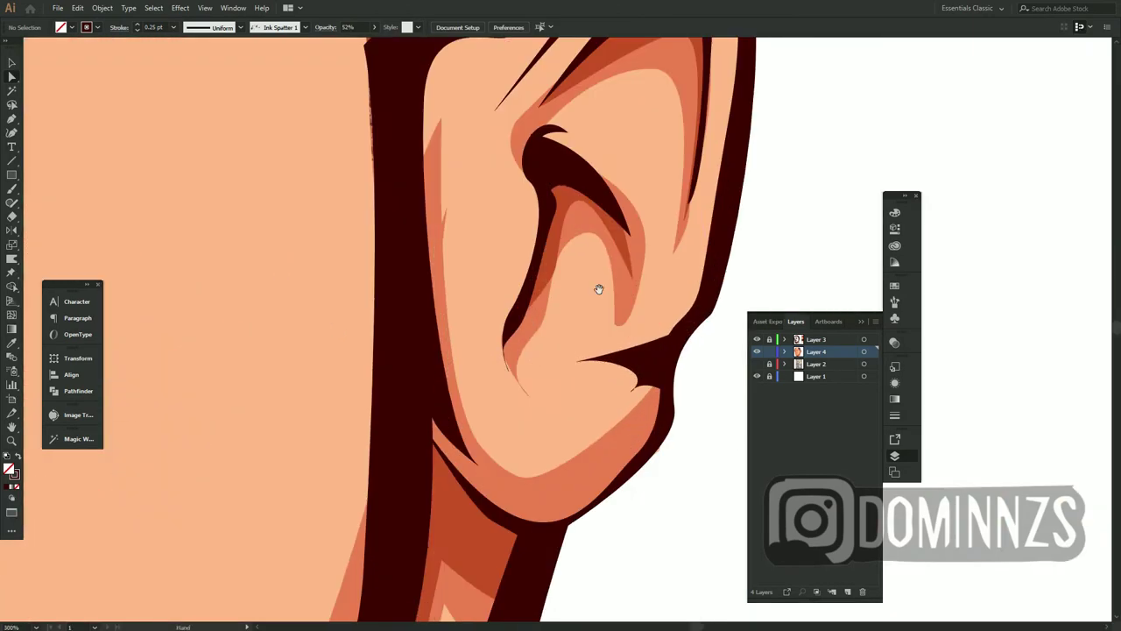
scroll(400, 295, left, 4)
Pen-draw a closed white eye-white shape in the right eye
key(p)
click(613, 349)
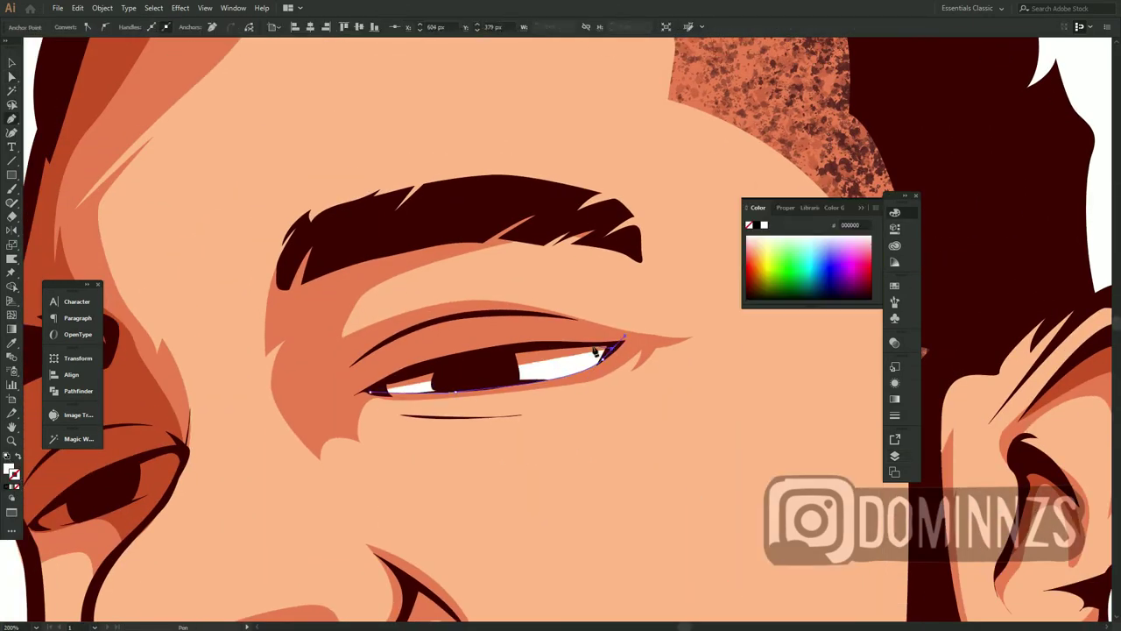
click(390, 391)
scroll(486, 377, left, 9)
scroll(486, 377, down, 3)
click(123, 504)
click(540, 327)
click(395, 403)
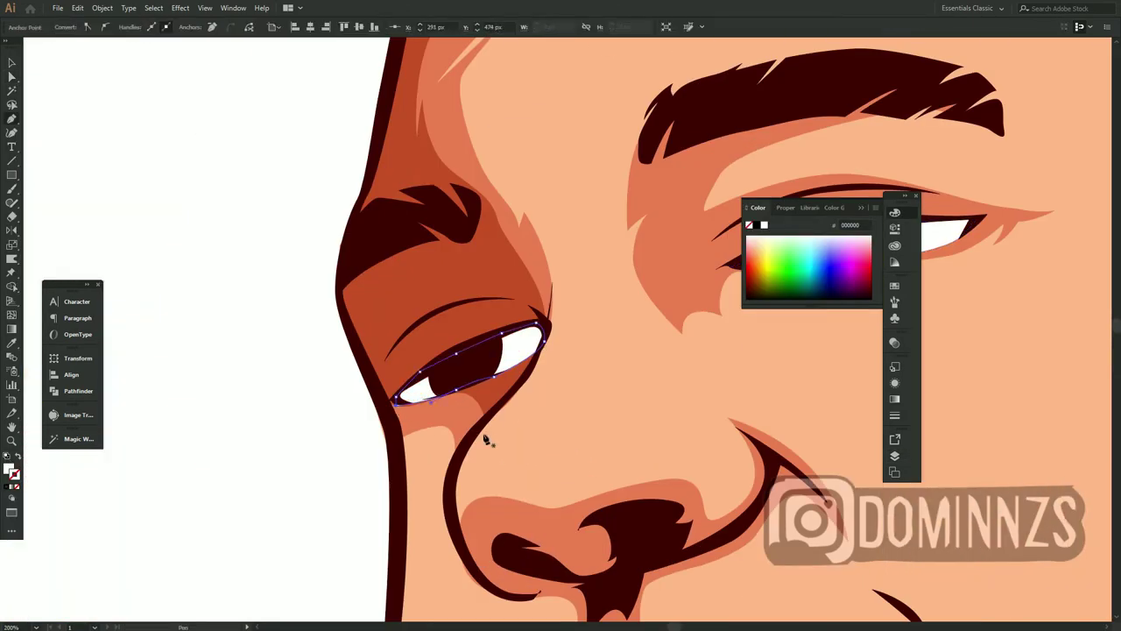
scroll(486, 441, down, 6)
Expand the temple splatter texture into filled shapes and merge them with Pathfinder
ctrl+click(472, 358)
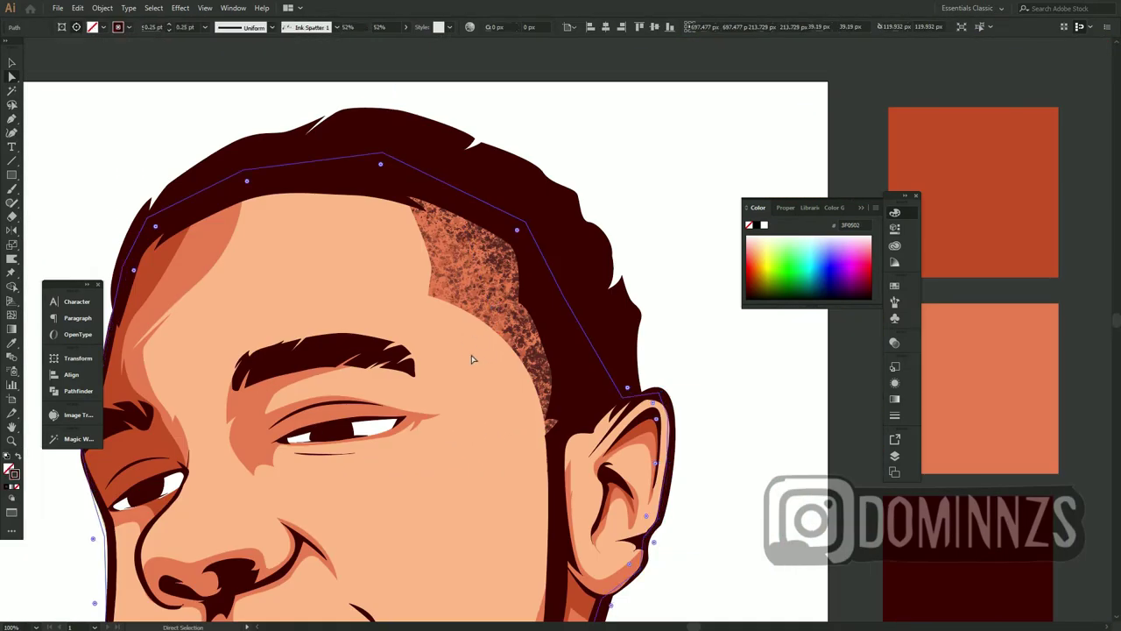
key(ctrl+3)
click(435, 327)
click(102, 8)
click(157, 114)
click(94, 385)
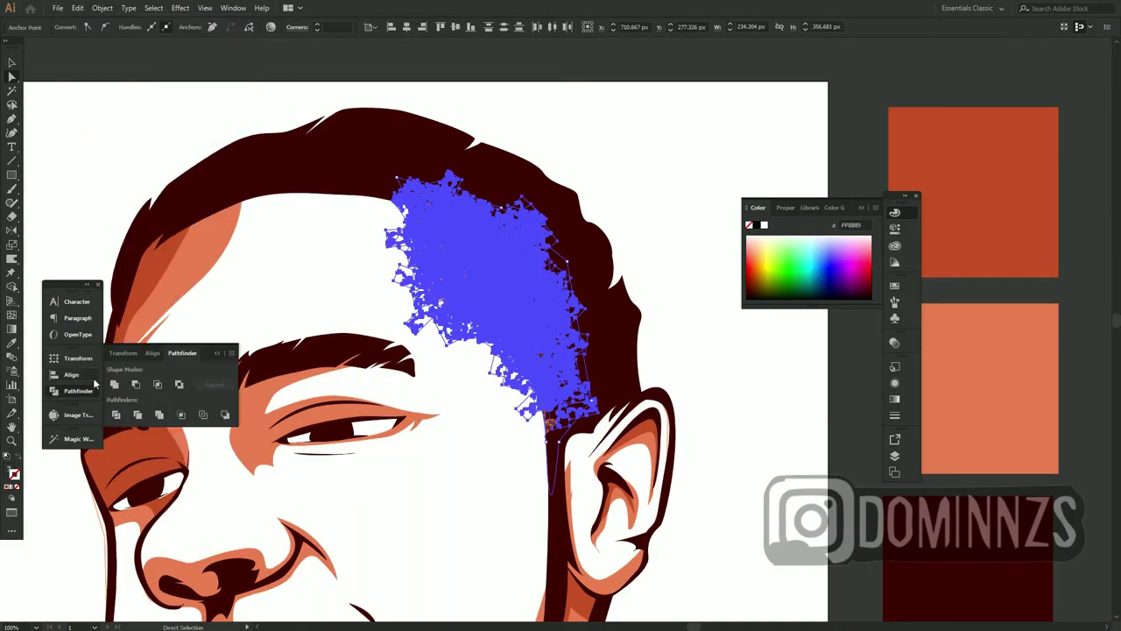
click(159, 414)
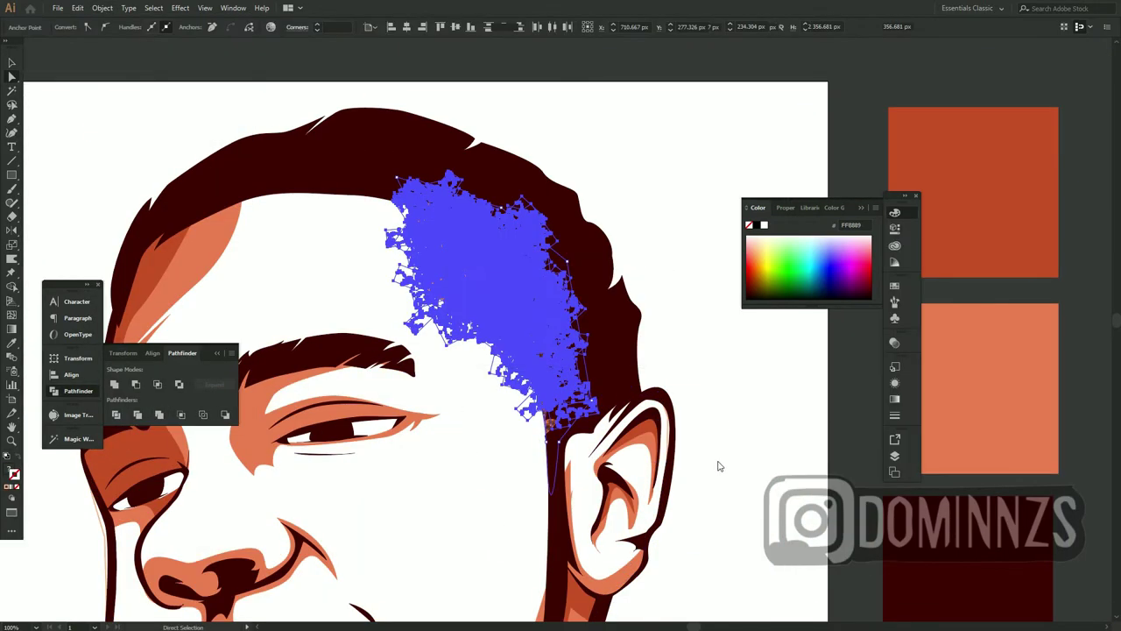
Zoom out to the whole face, try deleting a selection, then undo it
click(718, 465)
drag(718, 465, 626, 340)
key(ctrl+z)
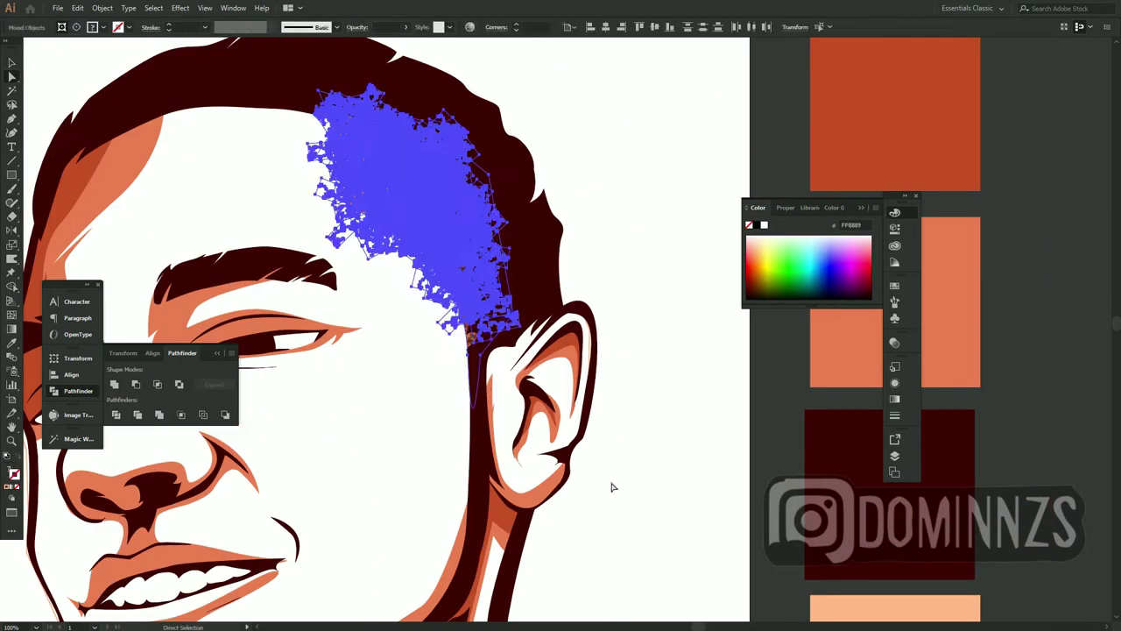
key(ctrl+shift+z)
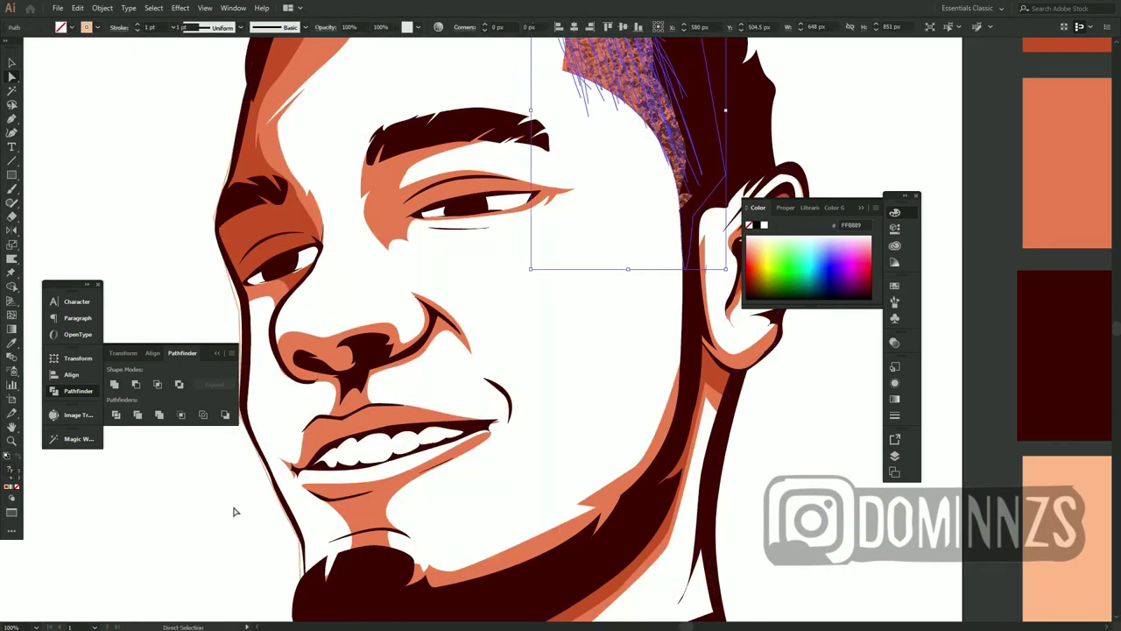
key(ctrl+minus)
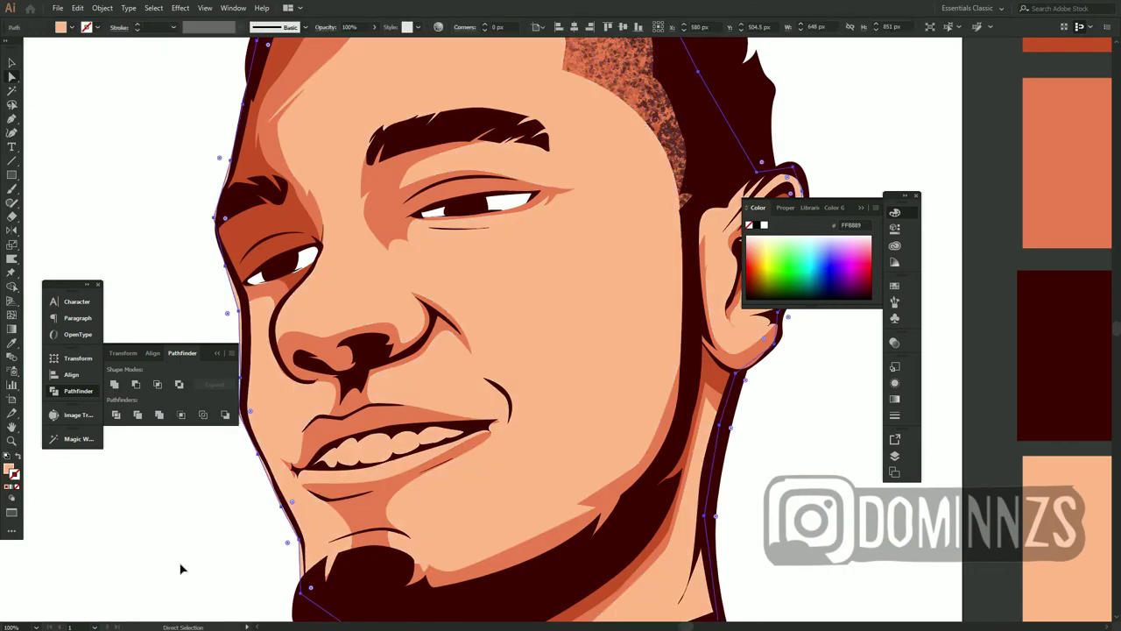
key(ctrl+minus)
click(309, 501)
click(309, 501)
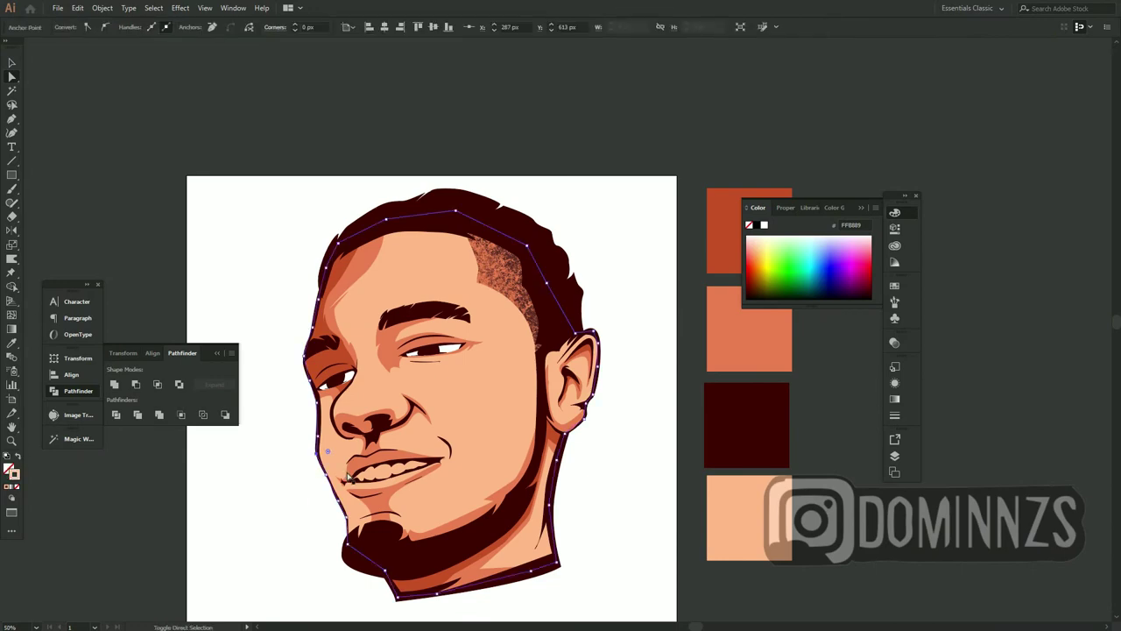
key(Delete)
click(290, 340)
click(633, 307)
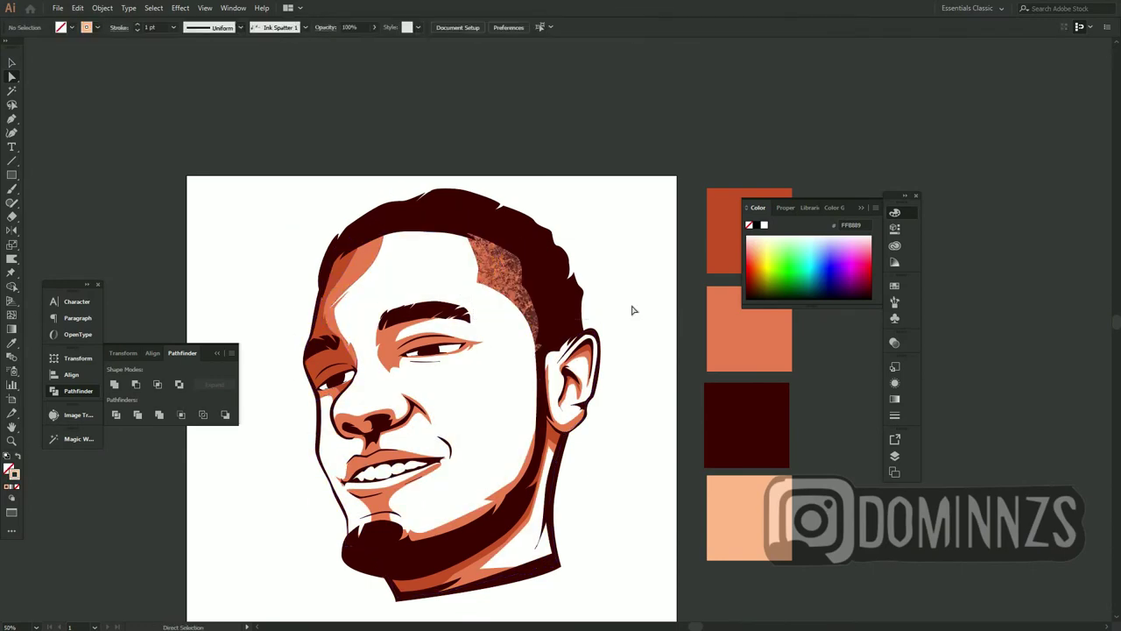
key(ctrl+z)
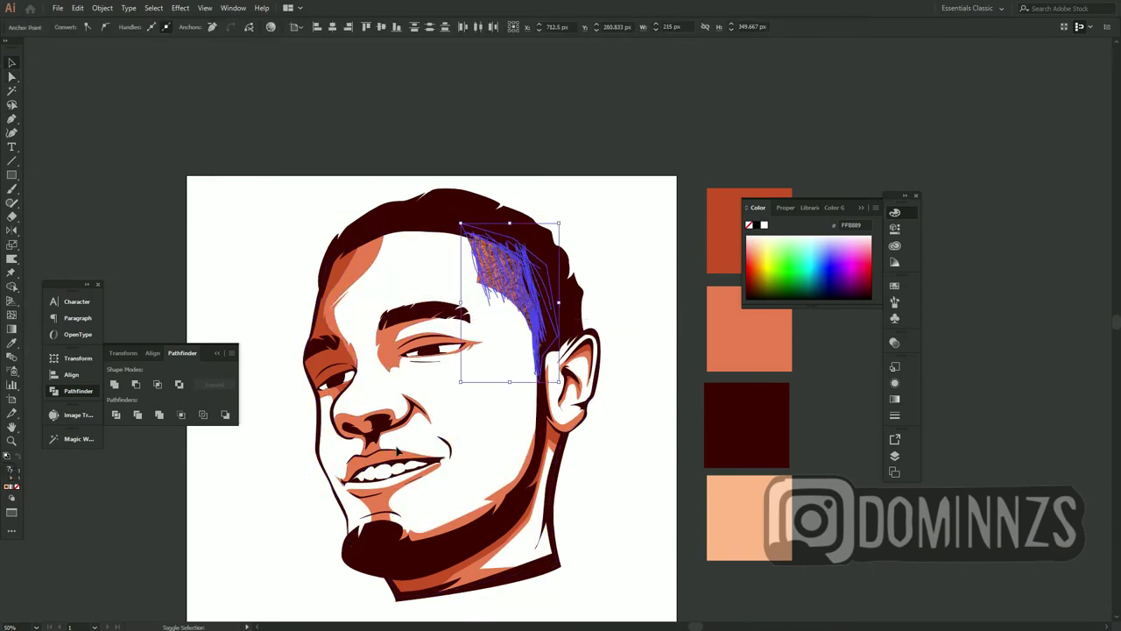
Lock the splatter texture in place with Object > Lock > Selection
click(103, 7)
click(289, 78)
key(v)
scroll(320, 457, down, 1)
click(321, 457)
Give the face a gradient fill with peach and orange stops sampled from the swatches
key(shift+x)
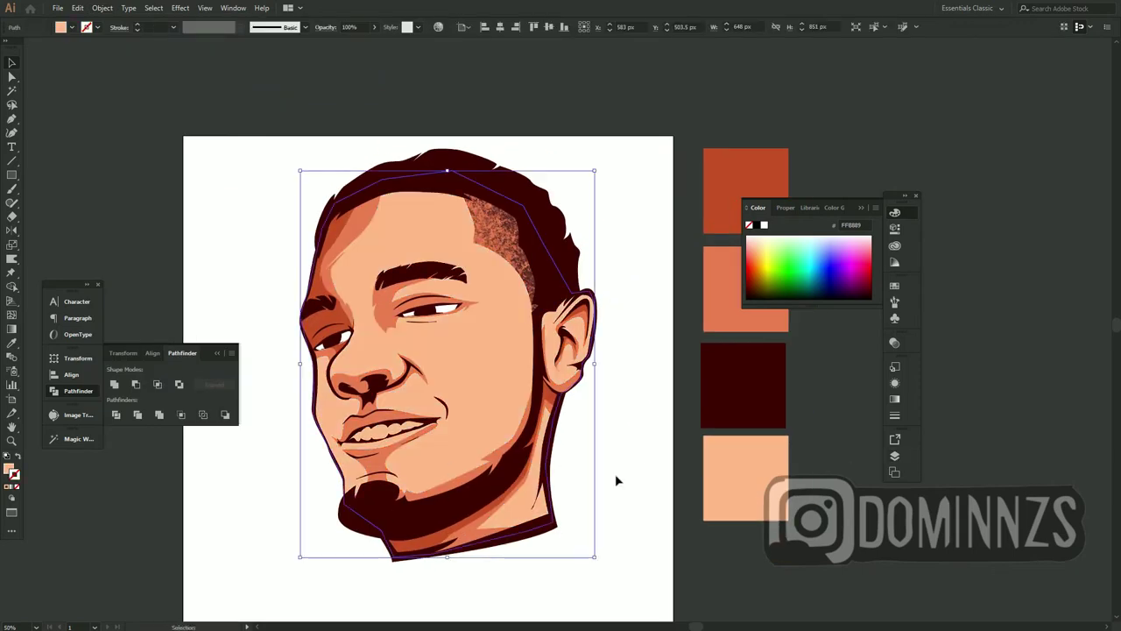
scroll(616, 478, down, 1)
scroll(616, 478, right, 1)
key(ctrl+F9)
click(15, 484)
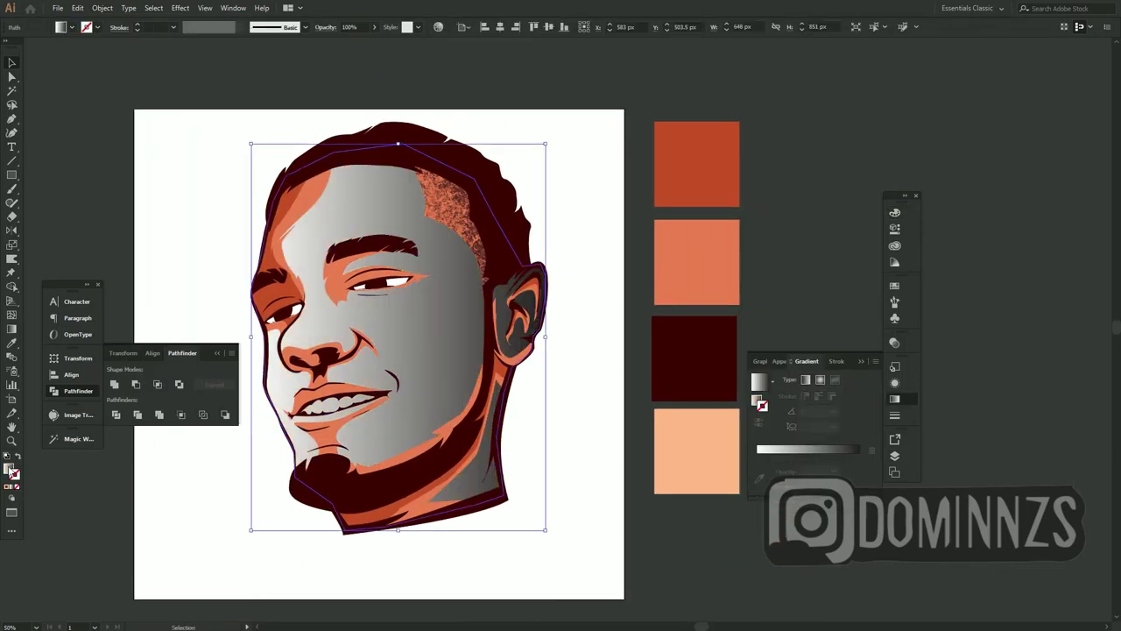
double_click(756, 470)
click(759, 477)
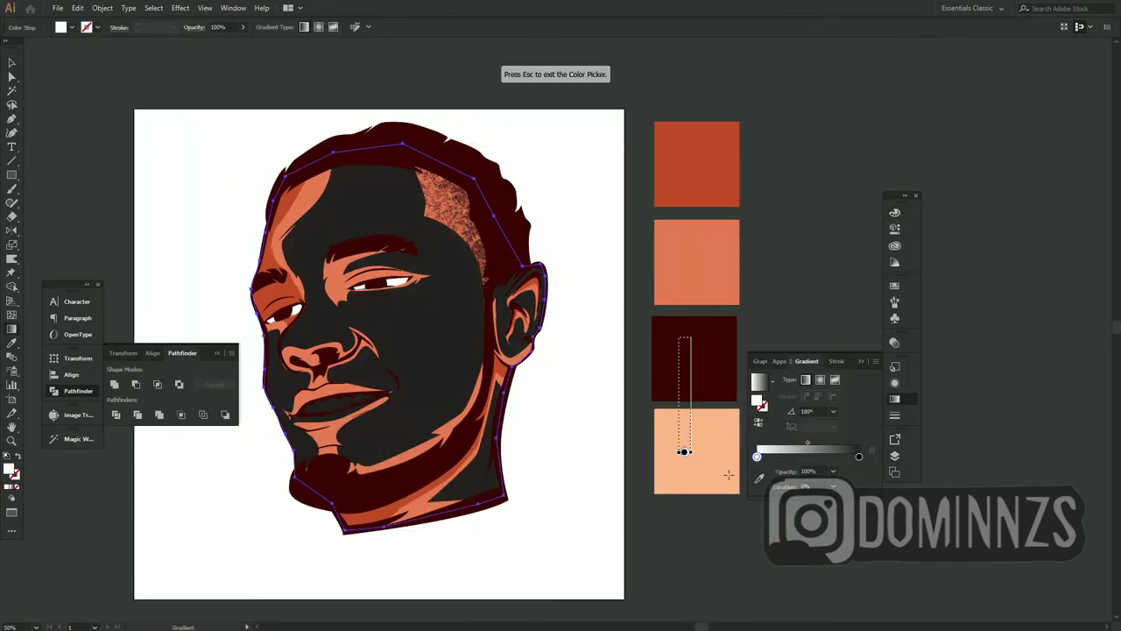
click(696, 451)
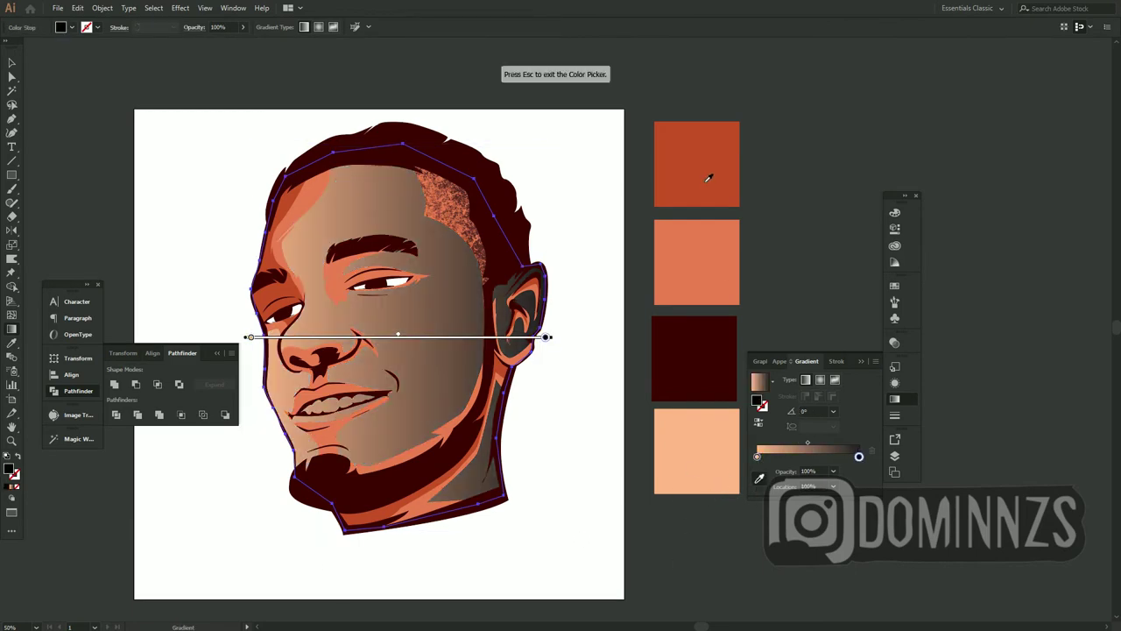
click(710, 175)
Run the gradient vertically across the face, then undo it back to the flat peach fill
drag(415, 210, 439, 125)
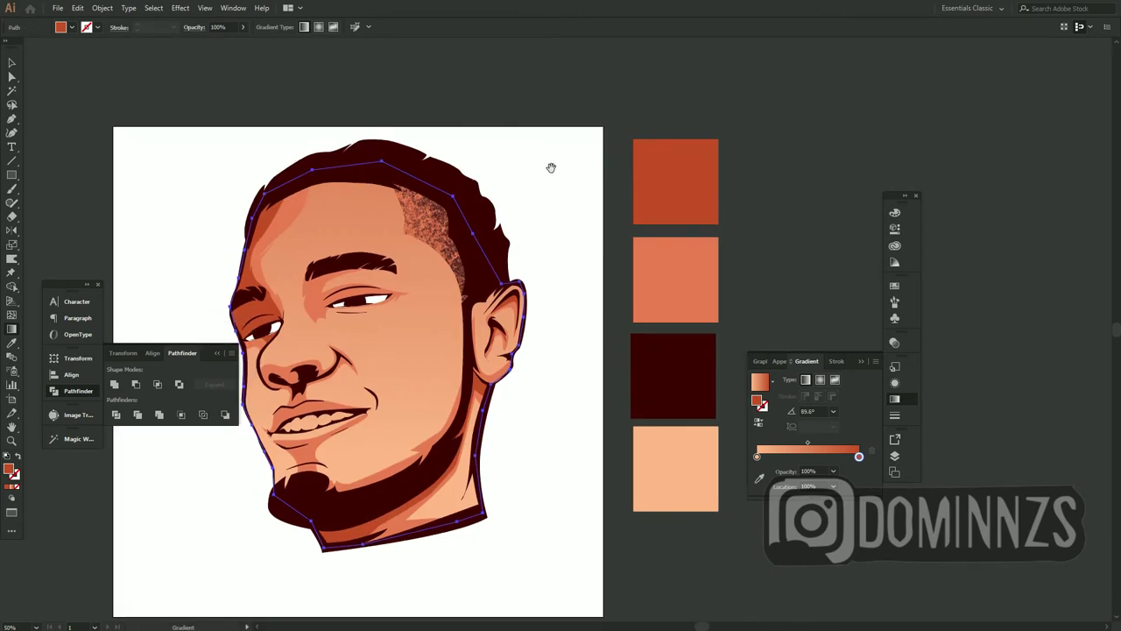
drag(430, 427, 430, 622)
drag(431, 270, 429, 613)
key(ctrl+z)
key(ctrl+z)
key(ctrl+z)
key(ctrl+z)
key(ctrl+z)
key(ctrl+z)
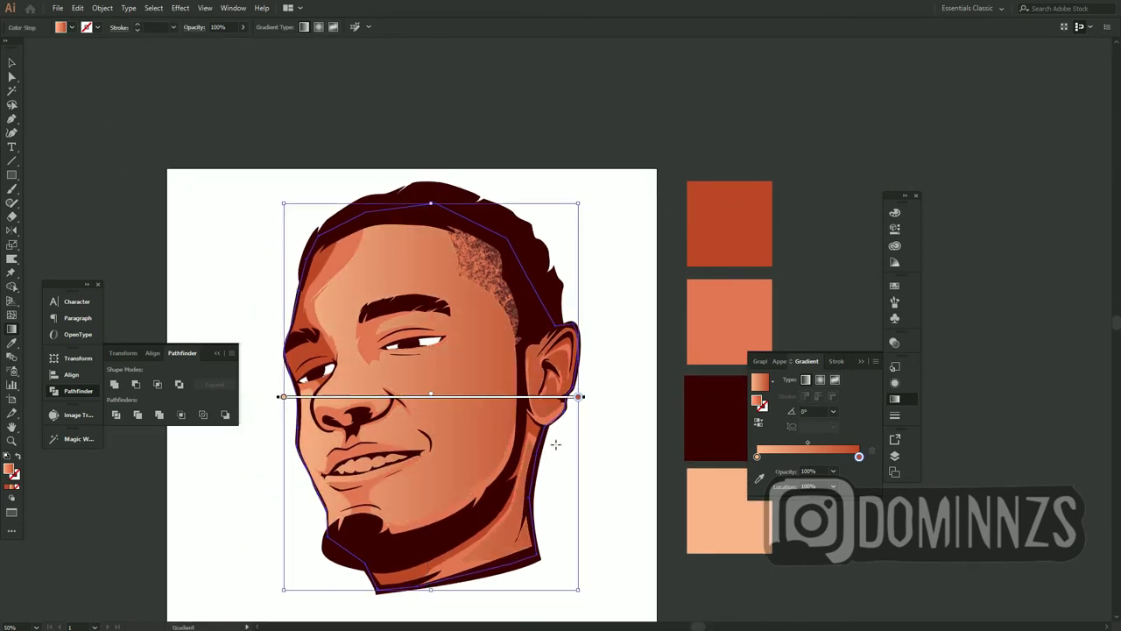
key(ctrl+z)
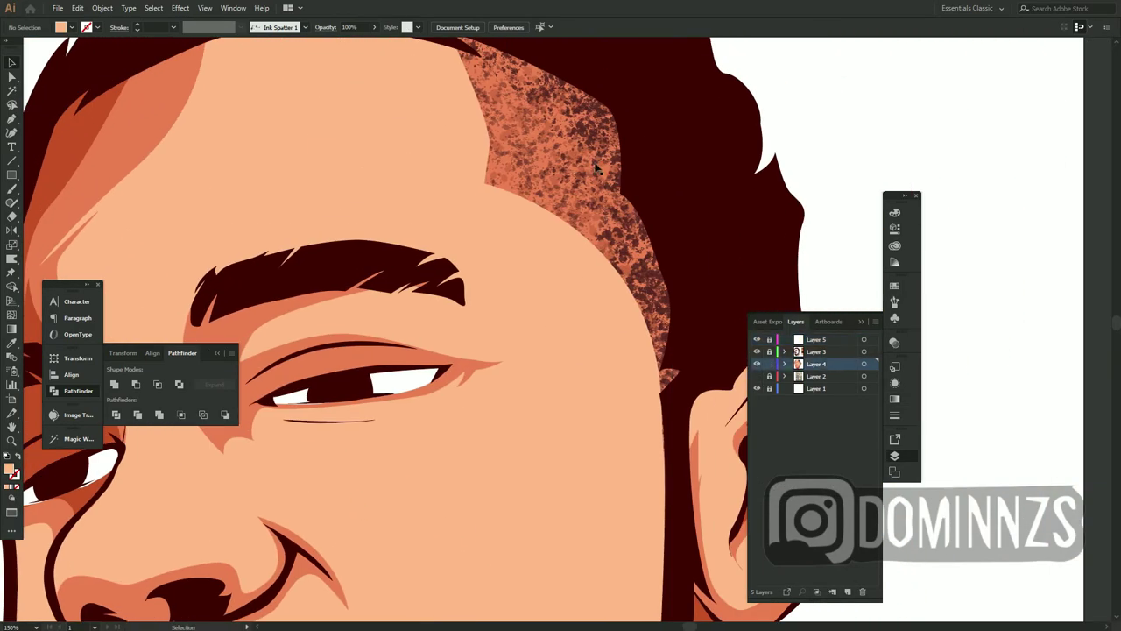
On Layer 5, draw a white oval highlight on the right cheek and rotate it
click(584, 188)
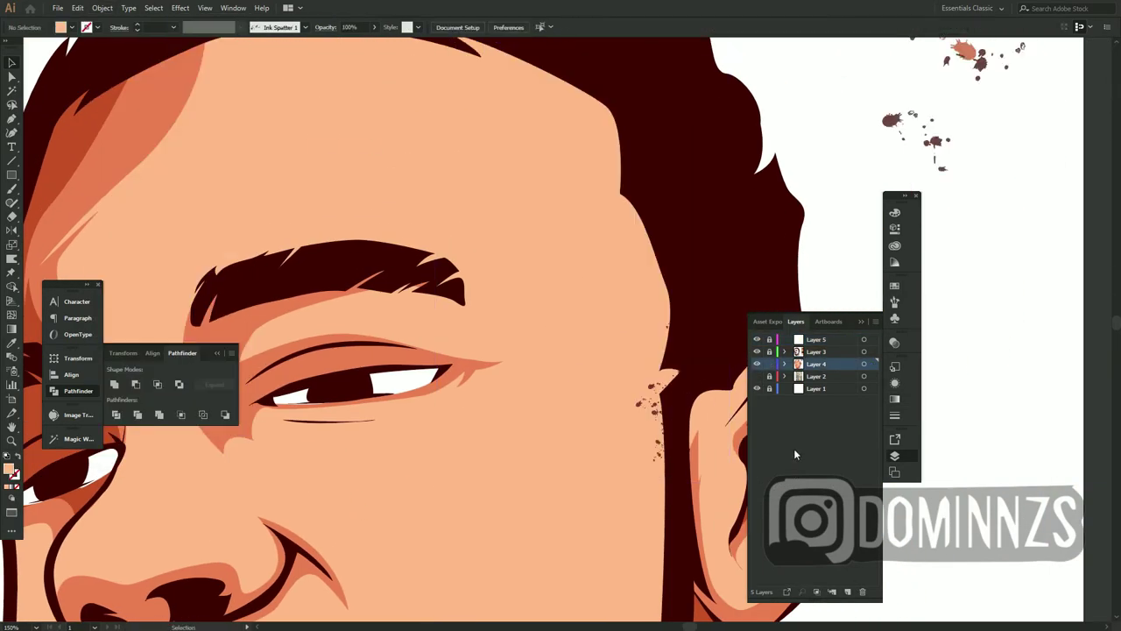
click(823, 342)
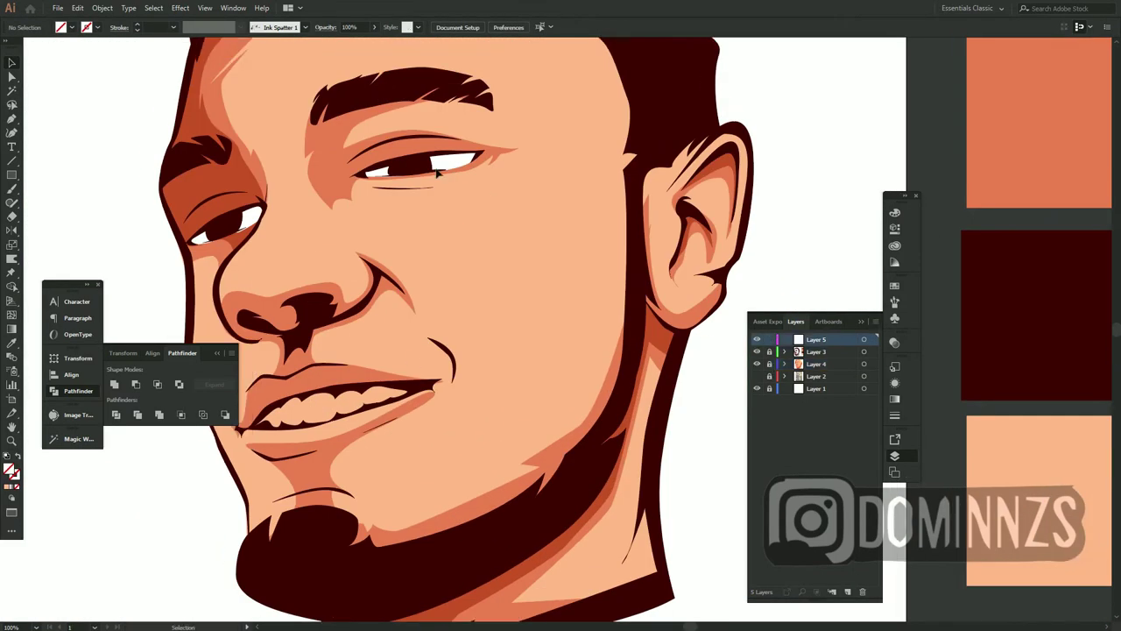
drag(555, 375, 594, 343)
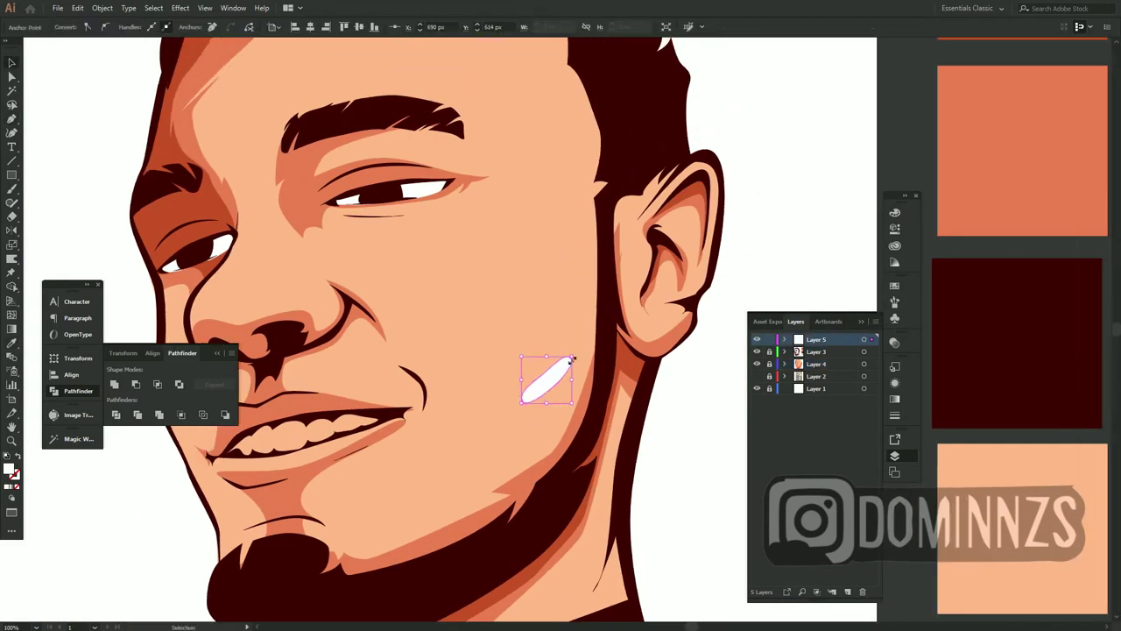
key(ctrl+z)
drag(540, 351, 541, 352)
key(v)
drag(545, 418, 522, 424)
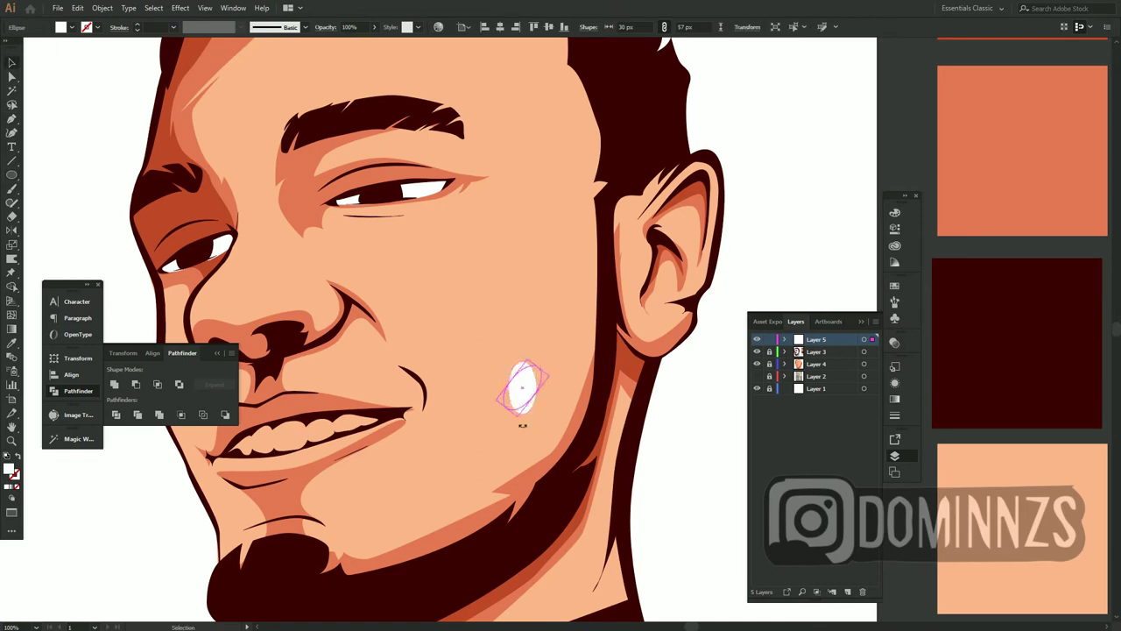
Copy the white oval into small catchlight highlights in both eyes
drag(543, 382, 563, 340)
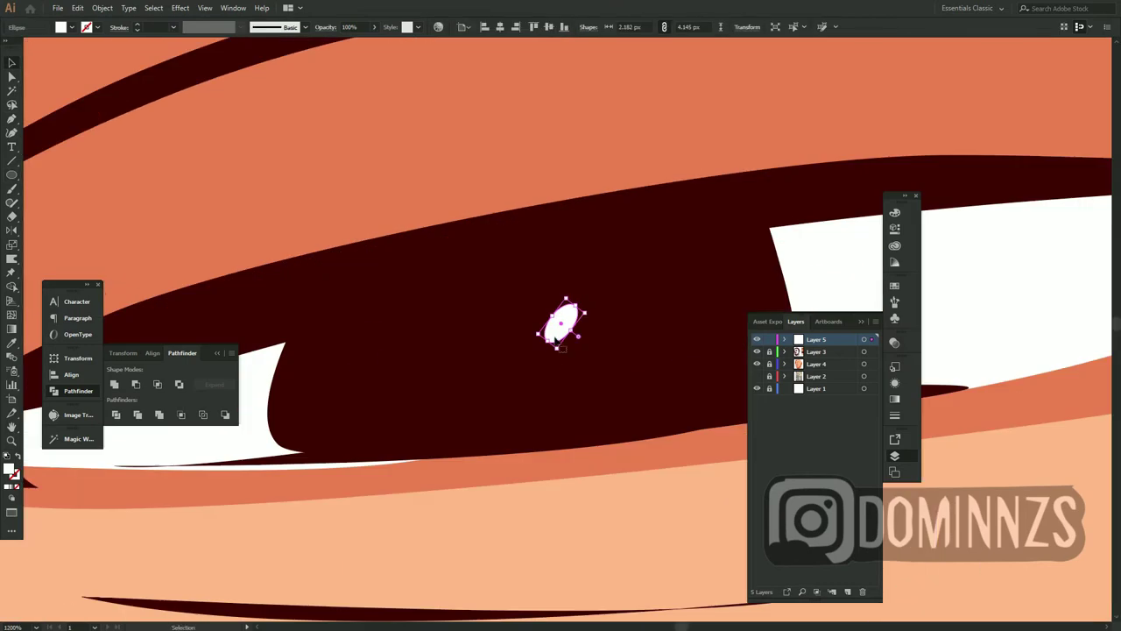
drag(560, 324, 354, 355)
key(ctrl+minus)
key(ctrl+minus)
key(ctrl+minus)
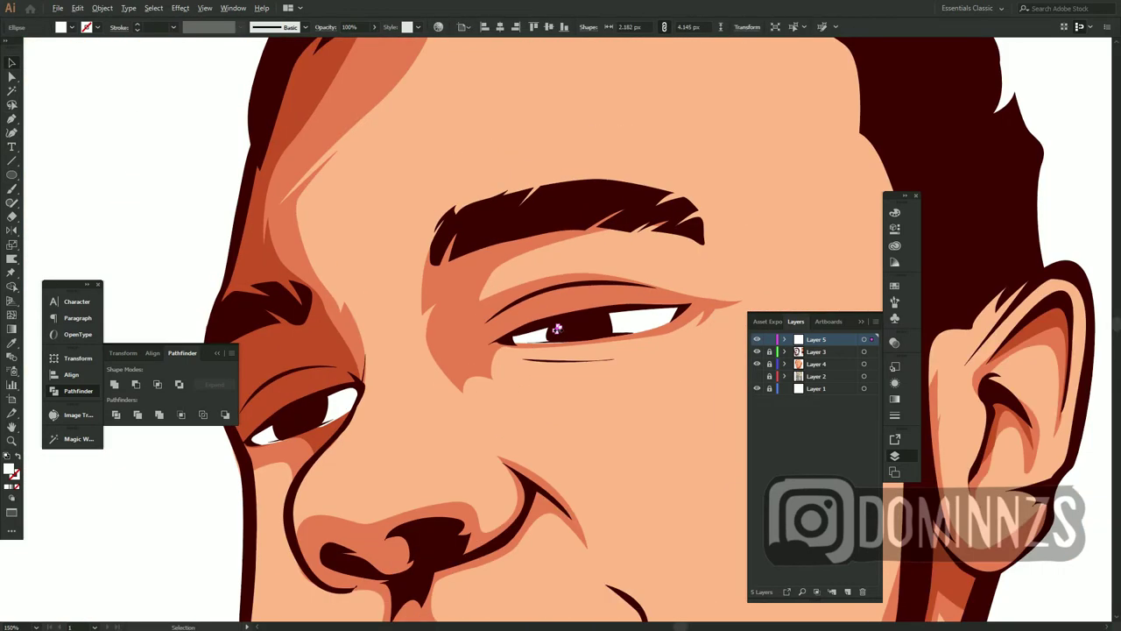
key(ctrl+plus)
key(ctrl+plus)
key(ctrl+plus)
drag(275, 410, 260, 409)
scroll(260, 410, left, 5)
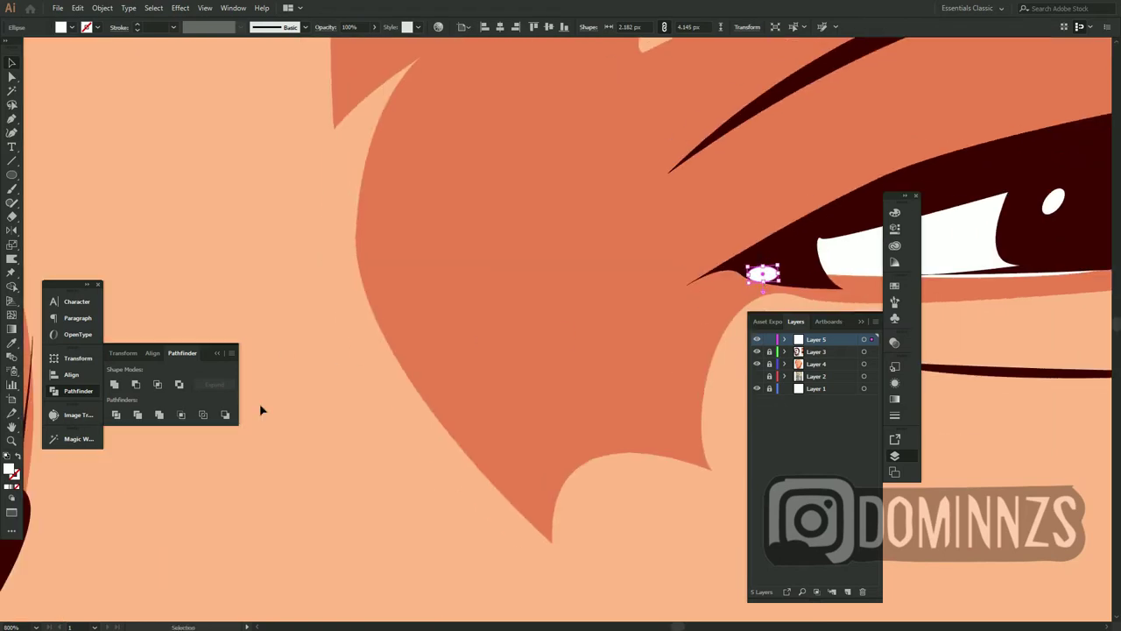
scroll(751, 83, left, 10)
drag(386, 304, 188, 506)
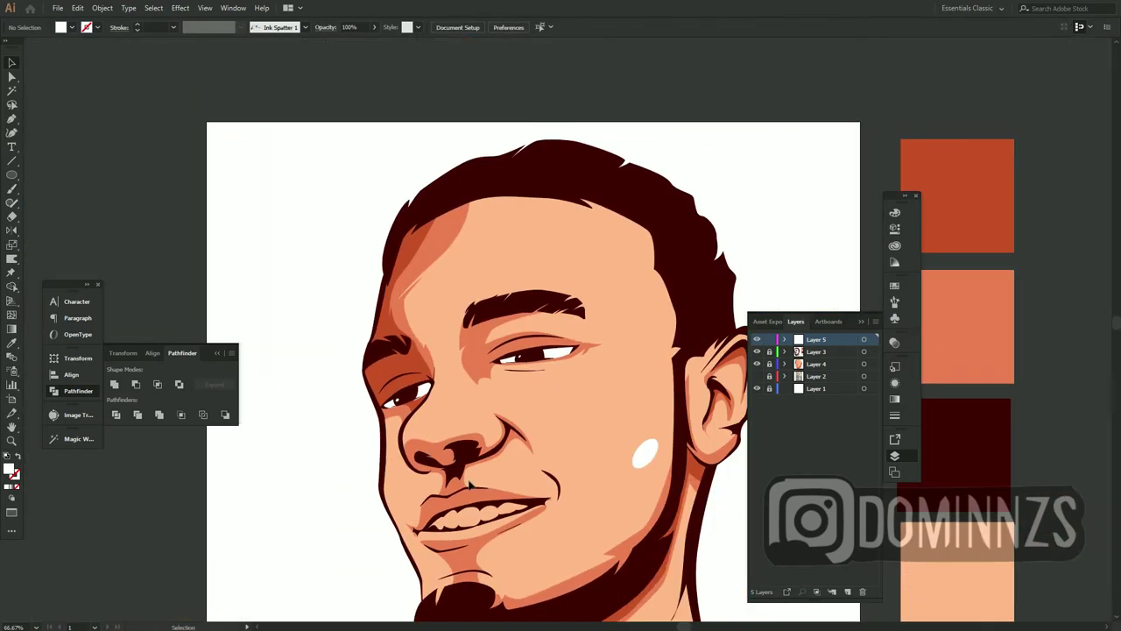
Make Layer 4 the active layer with the Selection tool
scroll(556, 388, up, 4)
click(810, 364)
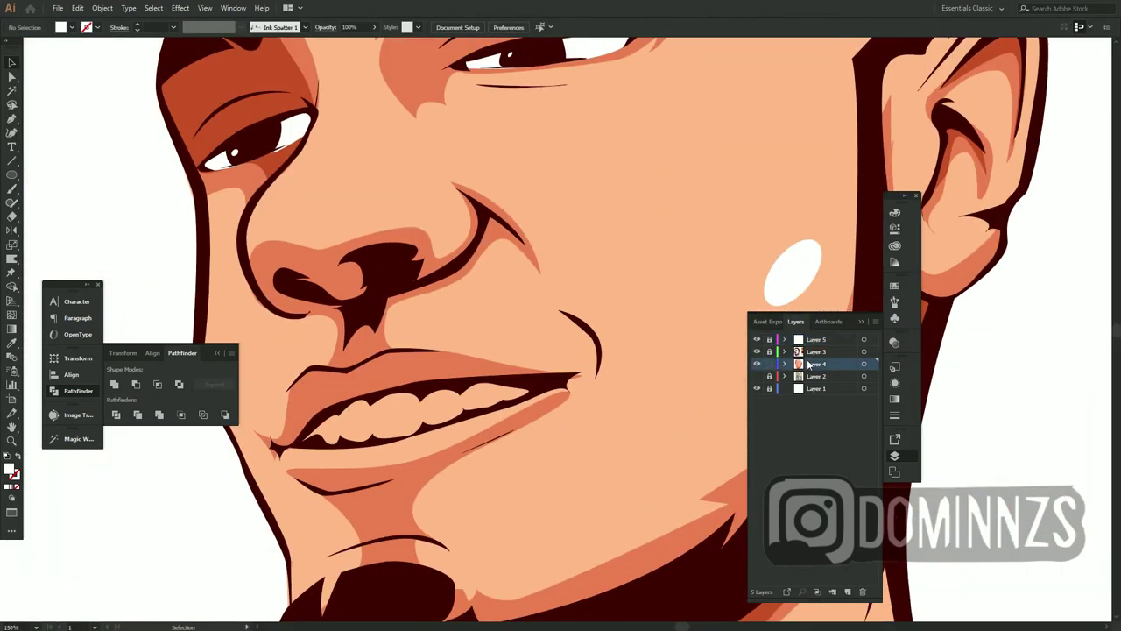
key(v)
scroll(810, 364, down, 2)
Draw a rectangle and shift its fill to a cyan-blue accent colour
scroll(639, 465, down, 2)
click(578, 470)
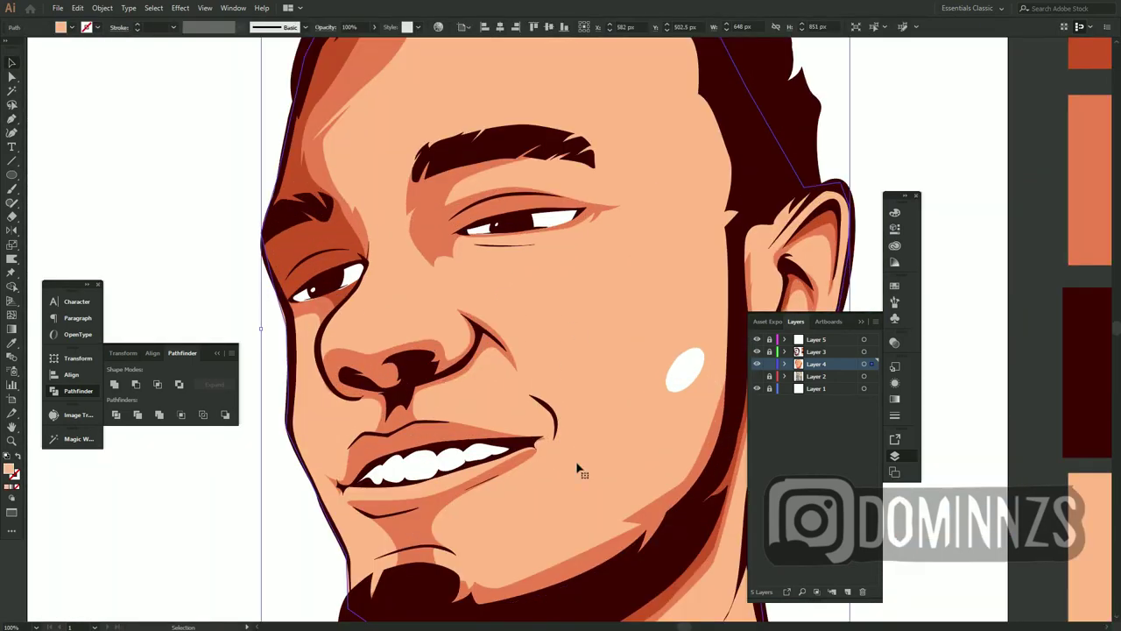
scroll(578, 470, down, 2)
scroll(578, 470, down, 2)
scroll(578, 470, right, 4)
key(m)
drag(625, 106, 711, 175)
double_click(11, 470)
click(575, 312)
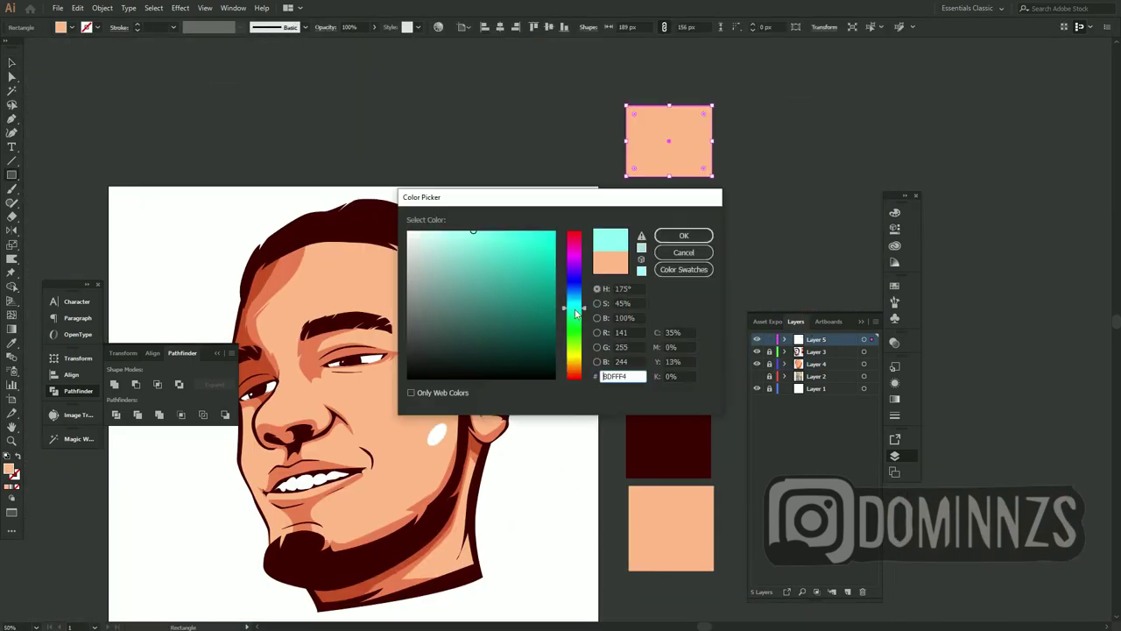
drag(576, 312, 575, 302)
click(683, 235)
scroll(540, 473, down, 1)
Draw a closed blue accent shape along the chin edge with the Pen tool
drag(503, 319, 523, 127)
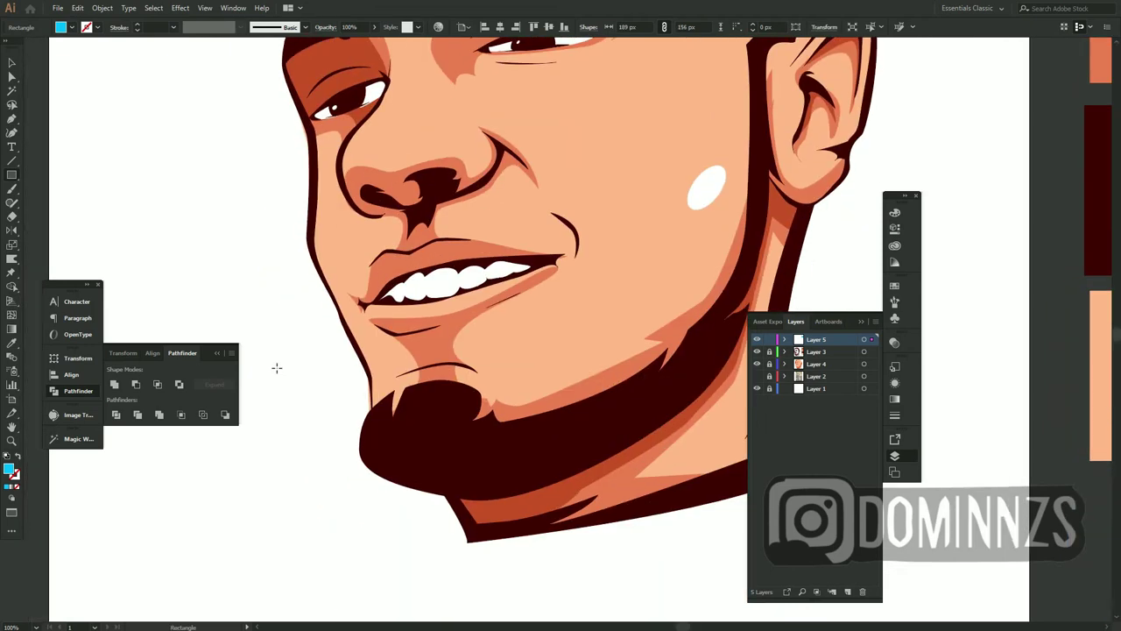
key(p)
click(363, 432)
click(375, 472)
click(473, 498)
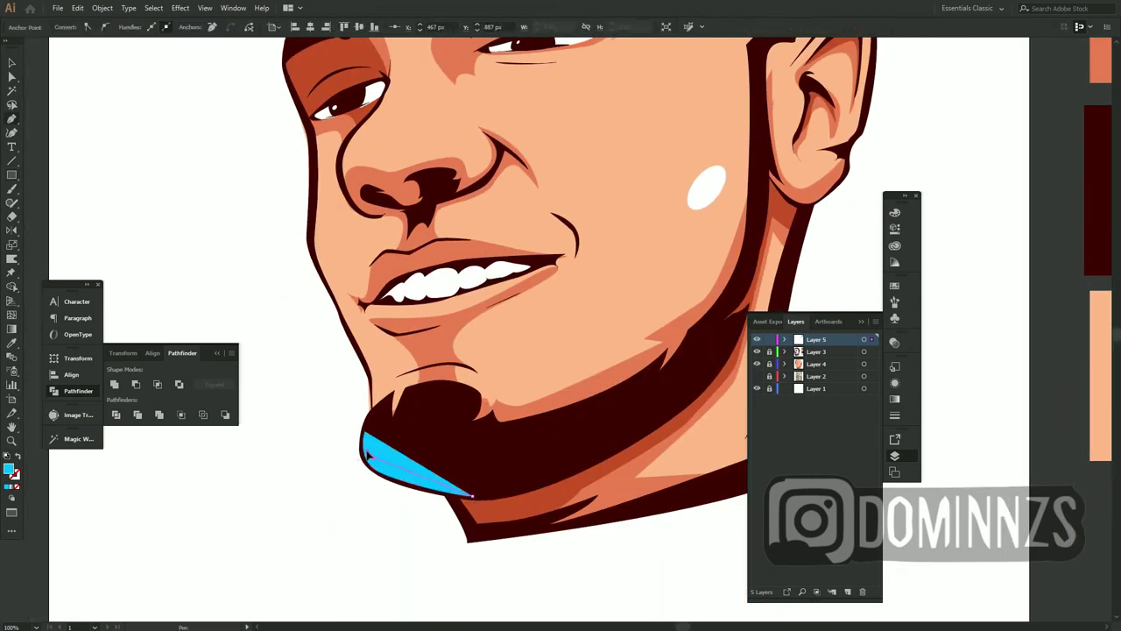
click(363, 432)
key(v)
click(333, 526)
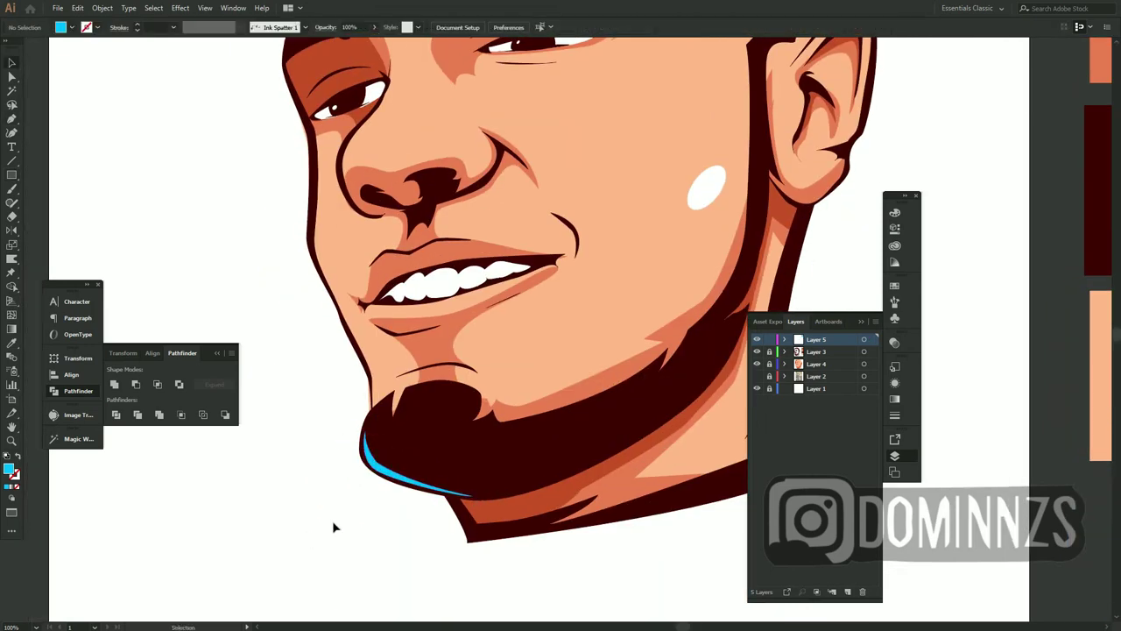
scroll(570, 403, down, 1)
key(a)
click(394, 461)
click(431, 481)
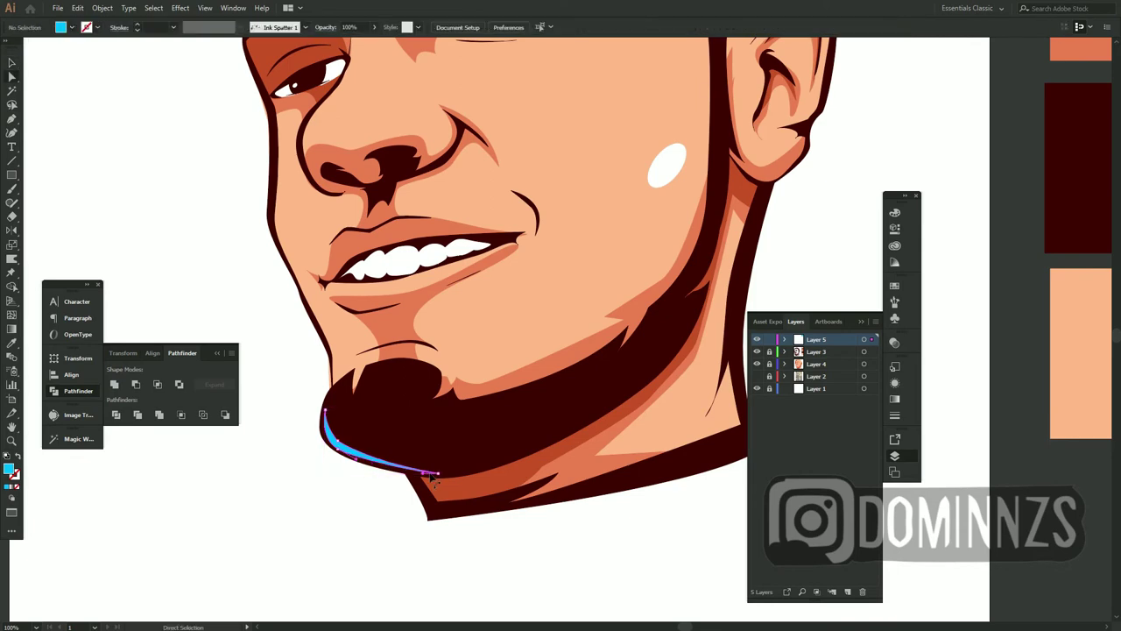
On Layer 4, draw a blue accent curving from beside the nose to the eye corner
scroll(431, 489, up, 3)
click(820, 364)
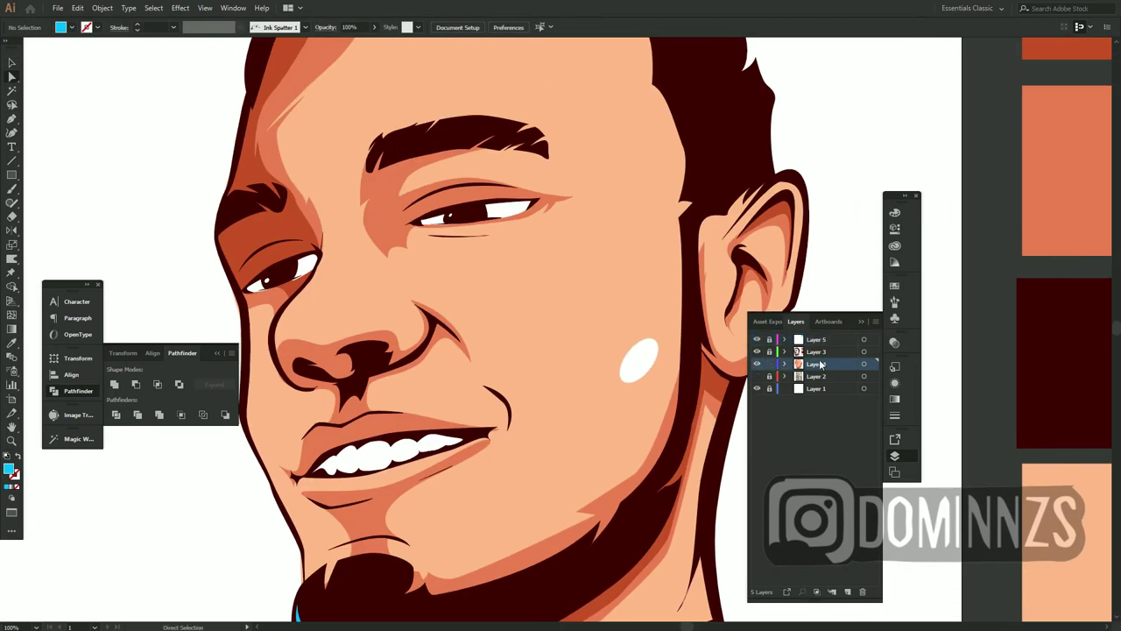
key(p)
click(284, 378)
drag(321, 259, 323, 260)
key(v)
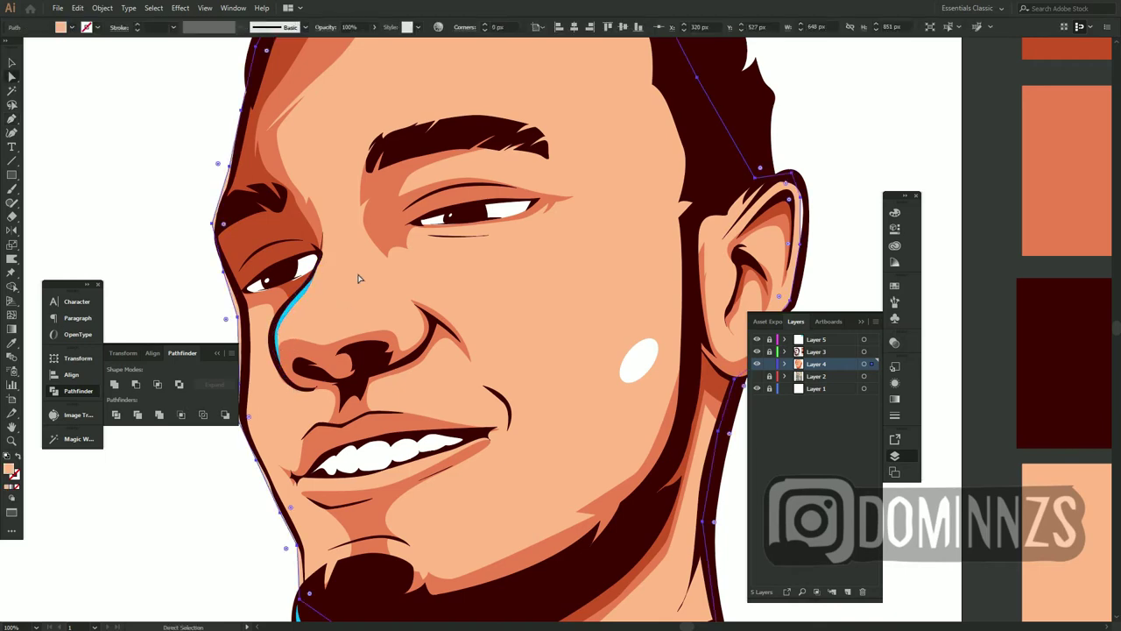
Lock the neck outline in place through the Object menu
scroll(450, 377, down, 3)
scroll(450, 377, right, 4)
click(397, 496)
click(102, 7)
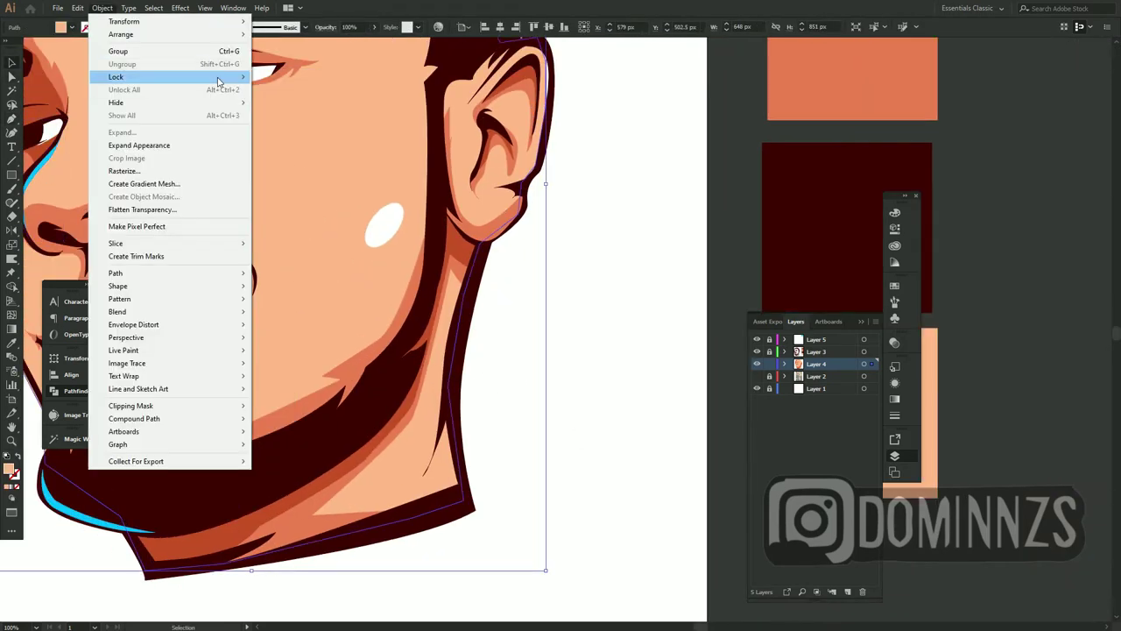
click(280, 77)
Draw a blue accent from the jaw extending up the neck toward the hair edge
key(p)
click(440, 448)
click(447, 499)
click(420, 489)
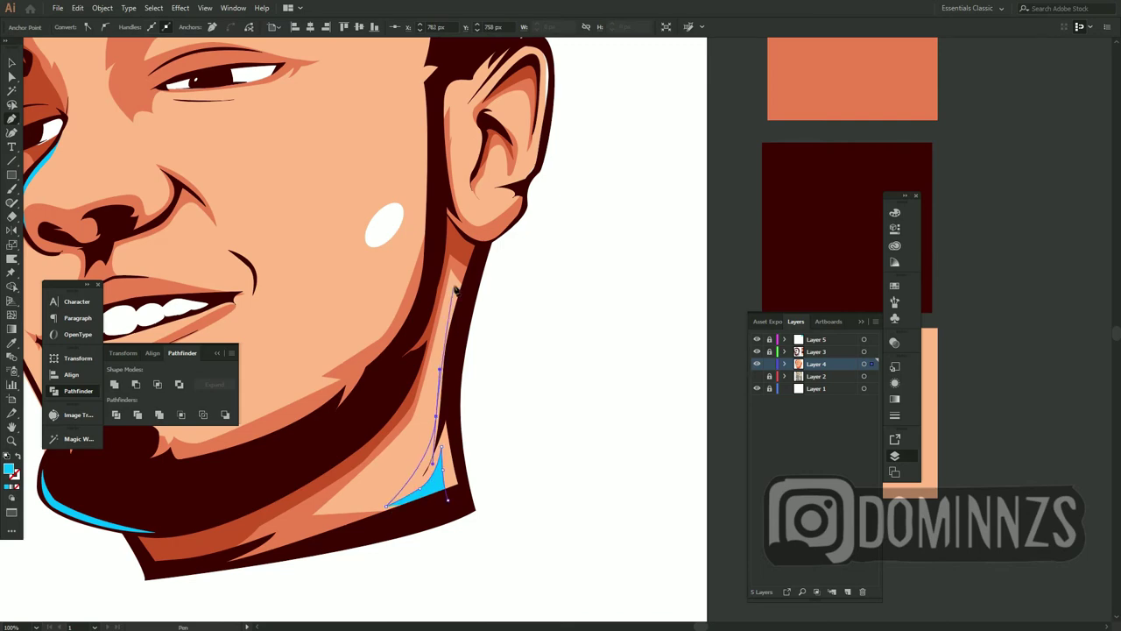
click(459, 281)
scroll(505, 433, up, 5)
scroll(505, 433, right, 1)
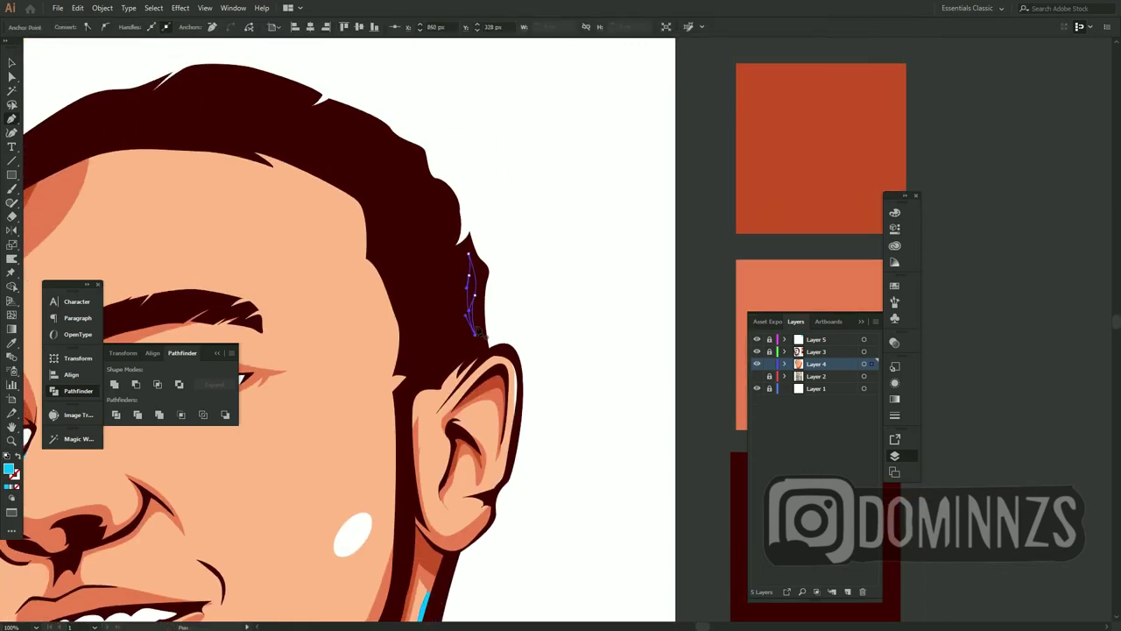
click(475, 328)
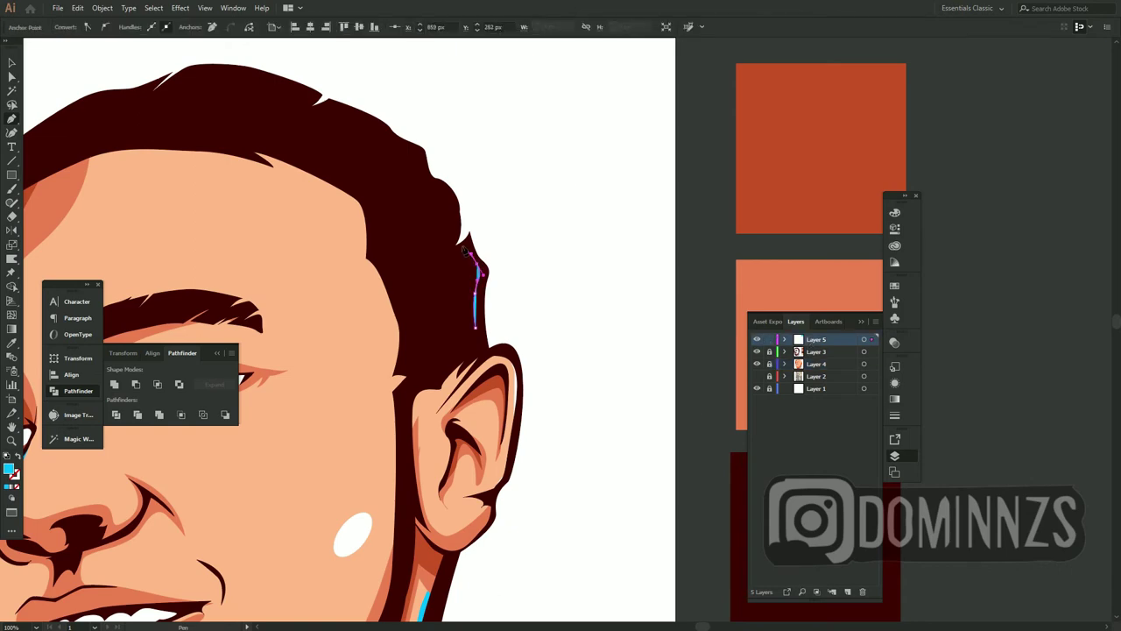
scroll(484, 338, left, 2)
scroll(450, 313, up, 3)
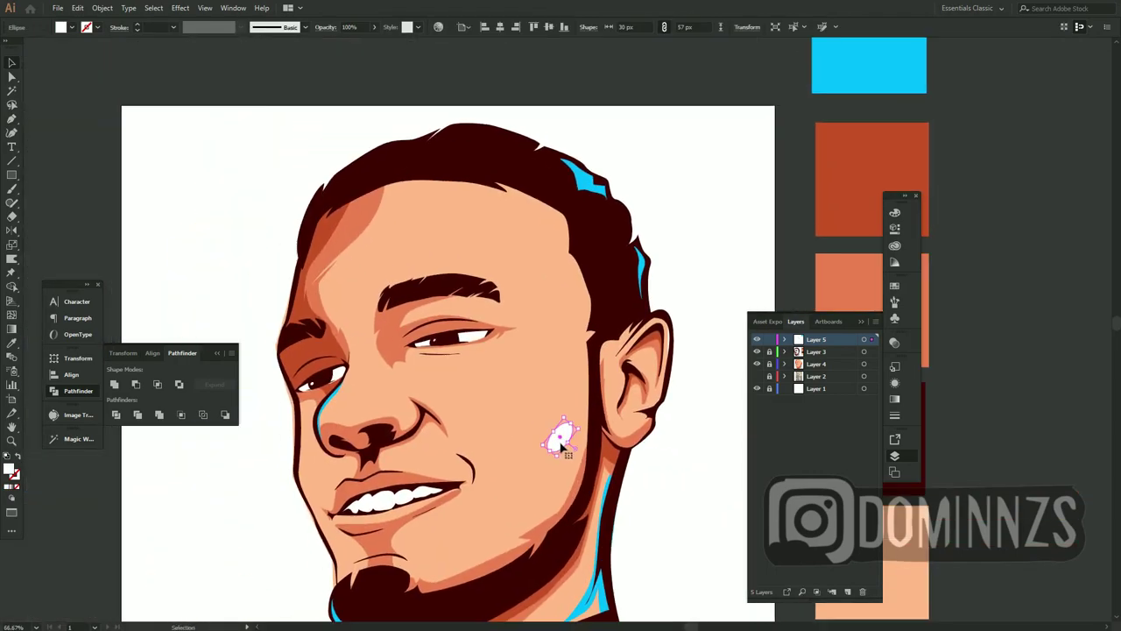
Add a small white highlight dot below the cheek highlight
mouse_move(528, 465)
mouse_down()
mouse_move(535, 484)
mouse_move(559, 401)
mouse_move(532, 464)
mouse_up()
key(ctrl+shift+a)
drag(615, 325, 623, 441)
key(ctrl+plus)
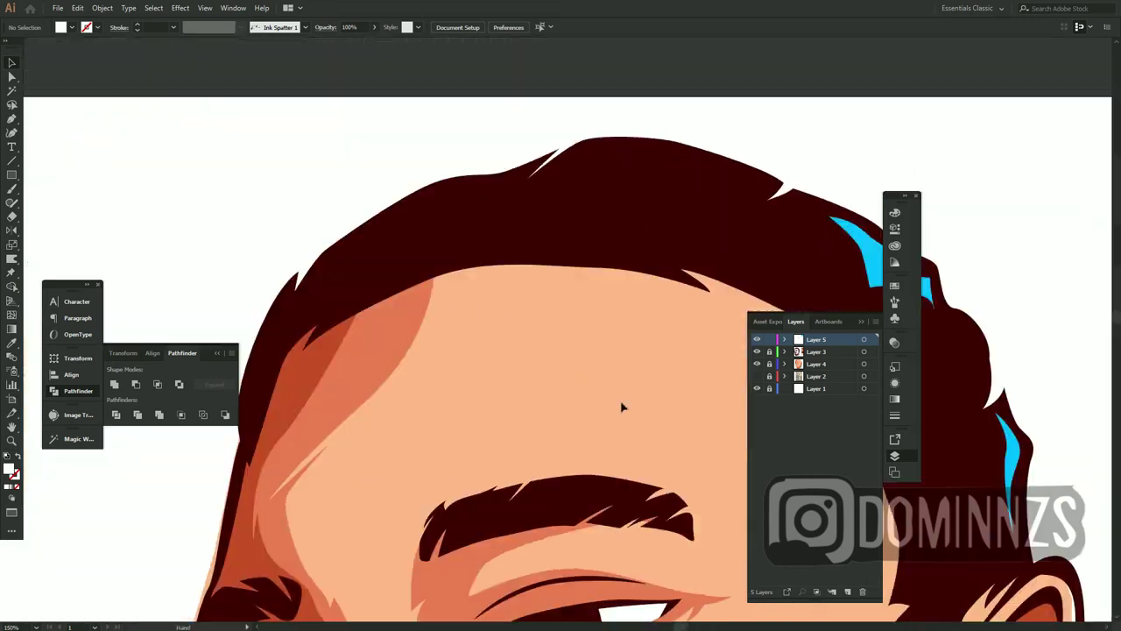
Draw a cyan accent stroke along the hair's left edge
key(p)
click(289, 317)
click(350, 247)
key(v)
key(ctrl+shift+a)
key(ctrl+minus)
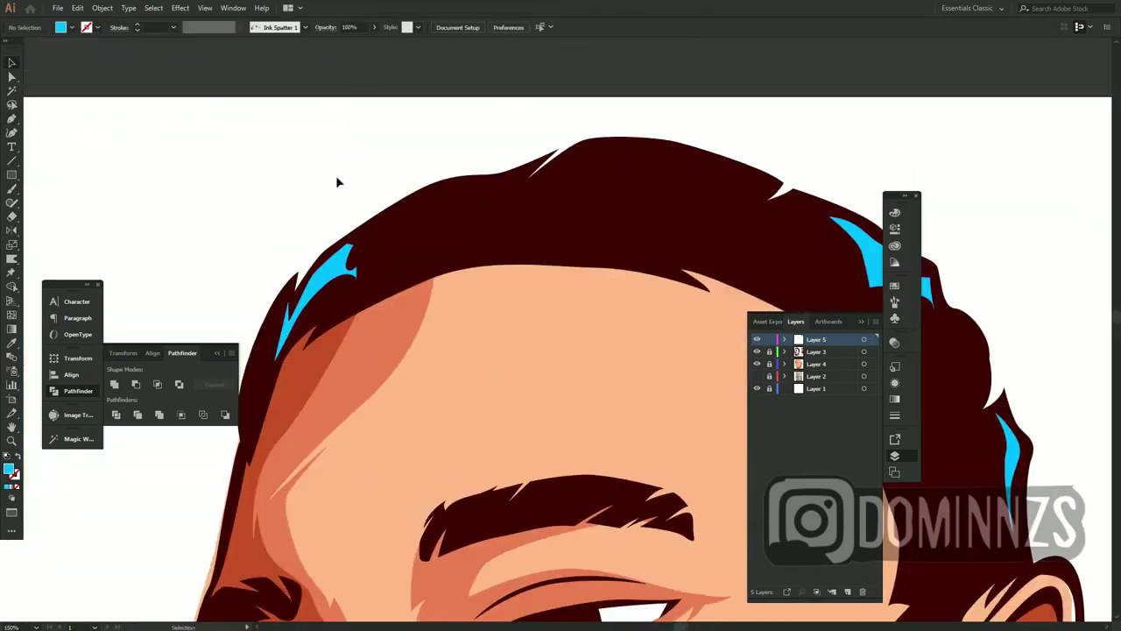
Move the cheek path's anchor up near the eye with Direct Selection, then view the whole artboard
key(ctrl+plus)
click(388, 358)
drag(388, 359, 458, 205)
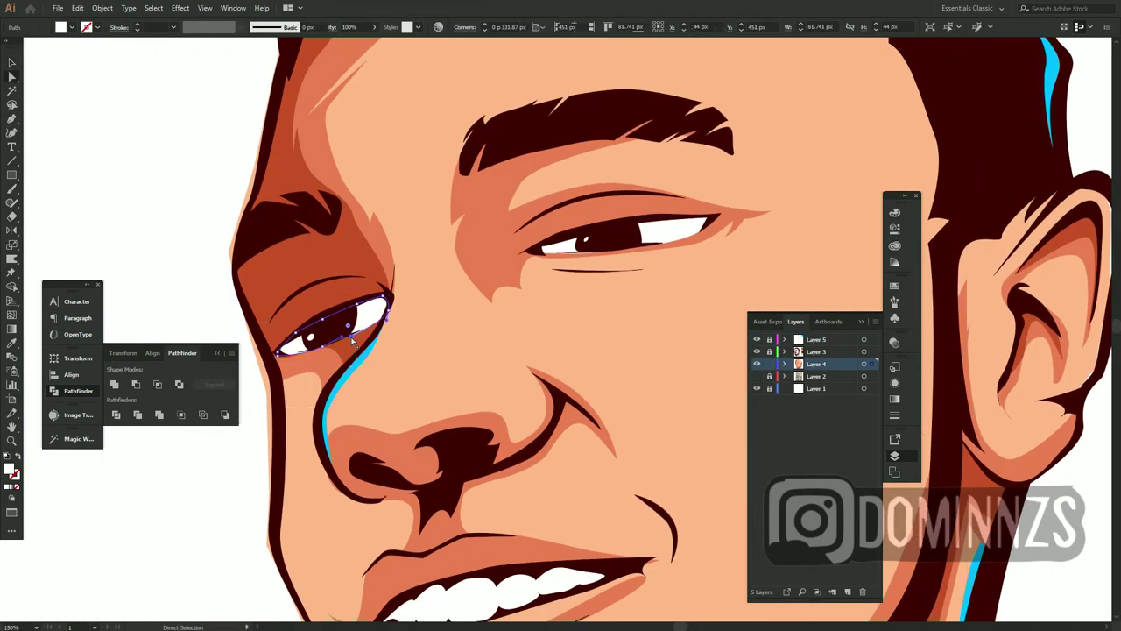
key(a)
click(304, 356)
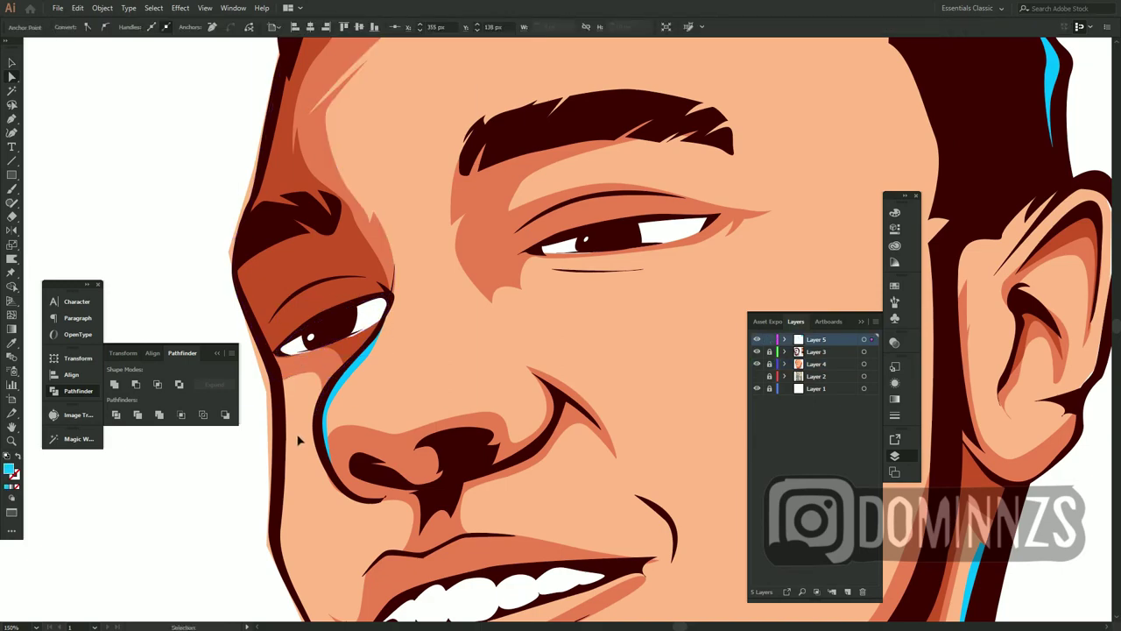
key(ctrl+shift+a)
drag(350, 368, 367, 364)
drag(525, 525, 488, 250)
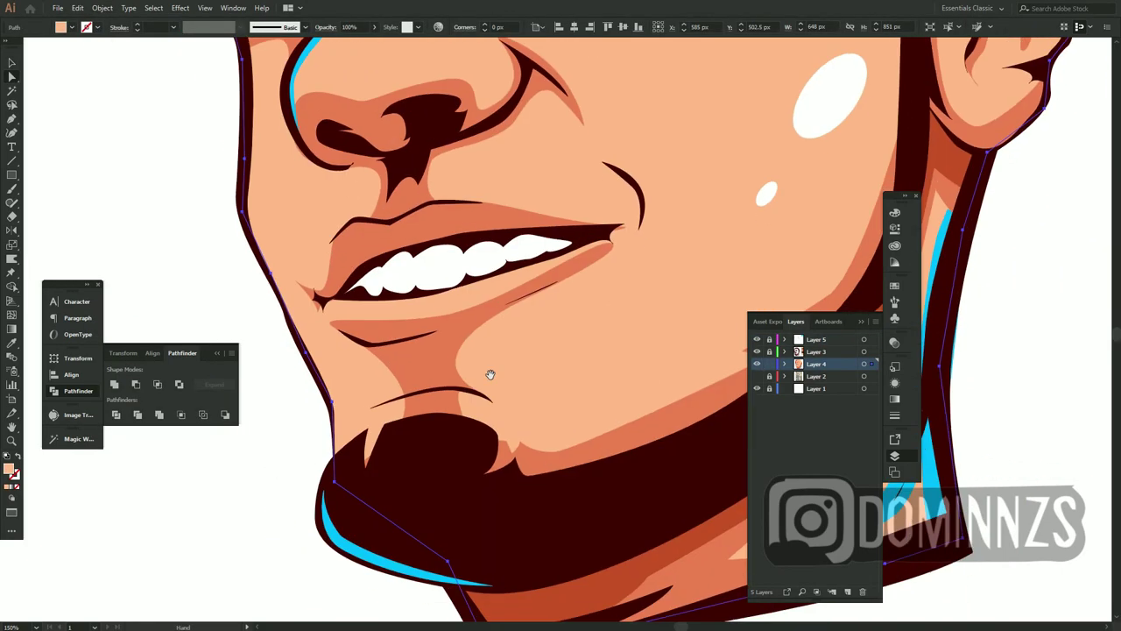
drag(700, 131, 794, 380)
key(ctrl+minus)
key(ctrl+minus)
key(ctrl+minus)
Turn the dark outline layer back on and make Layer 4 active
click(756, 376)
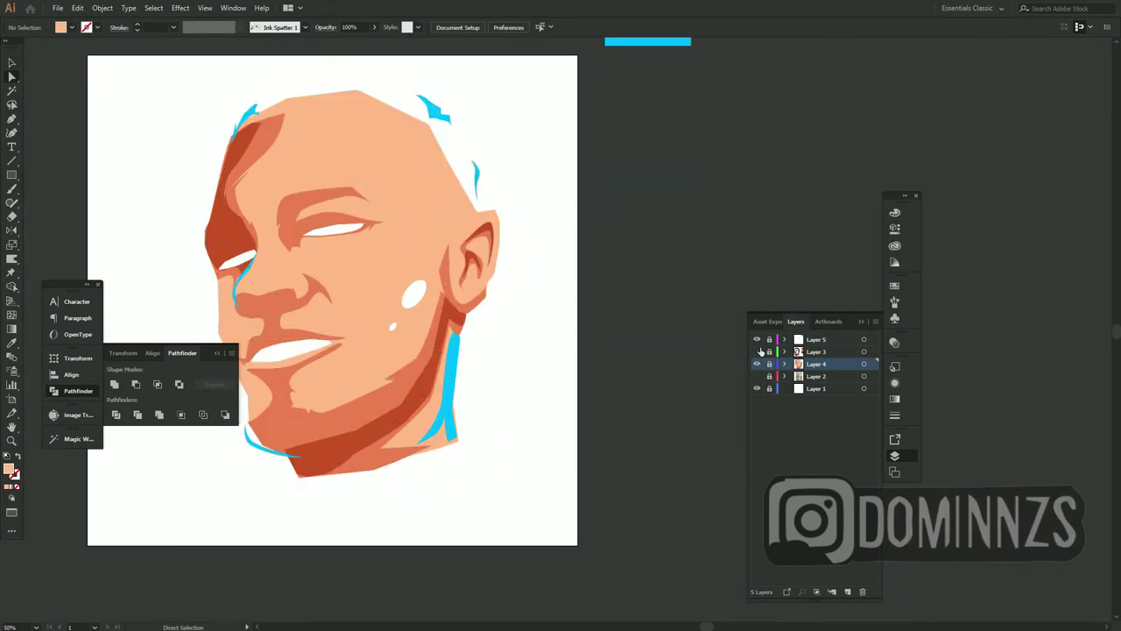
click(758, 352)
key(ctrl+minus)
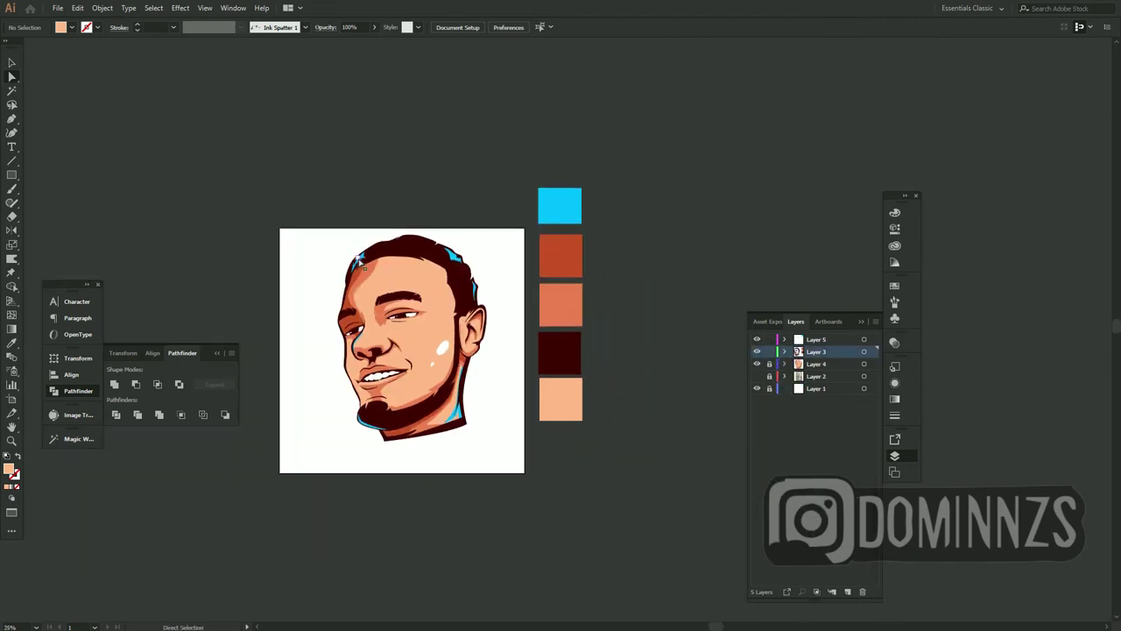
click(359, 257)
click(523, 487)
click(770, 364)
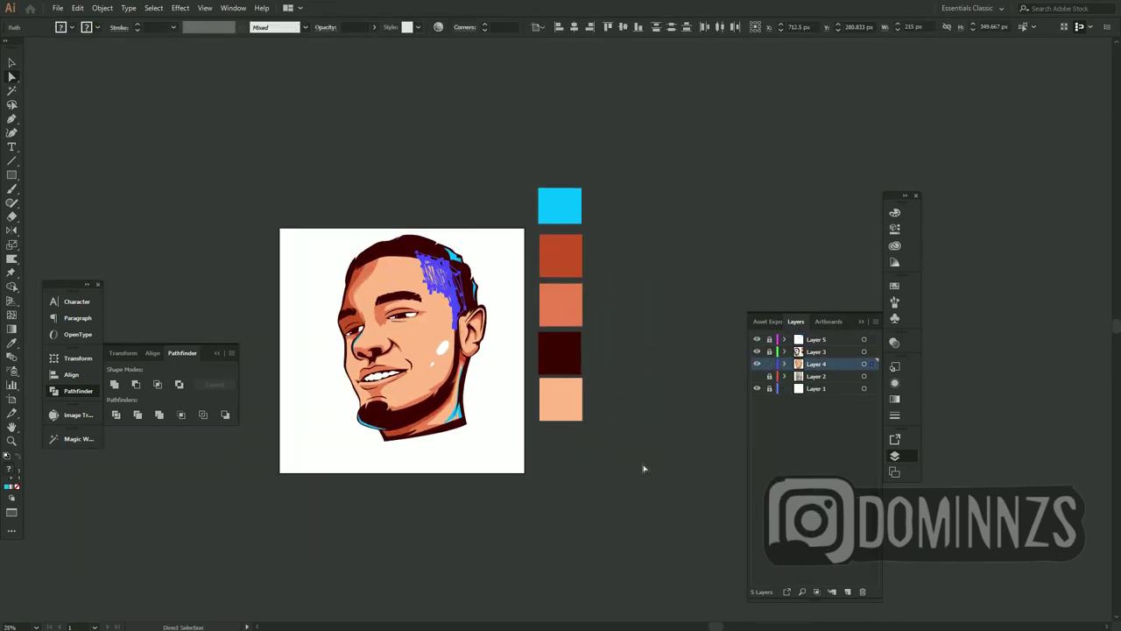
Bring the hair ink-splatter to the front via Arrange > Bring to Front
key(ctrl+a)
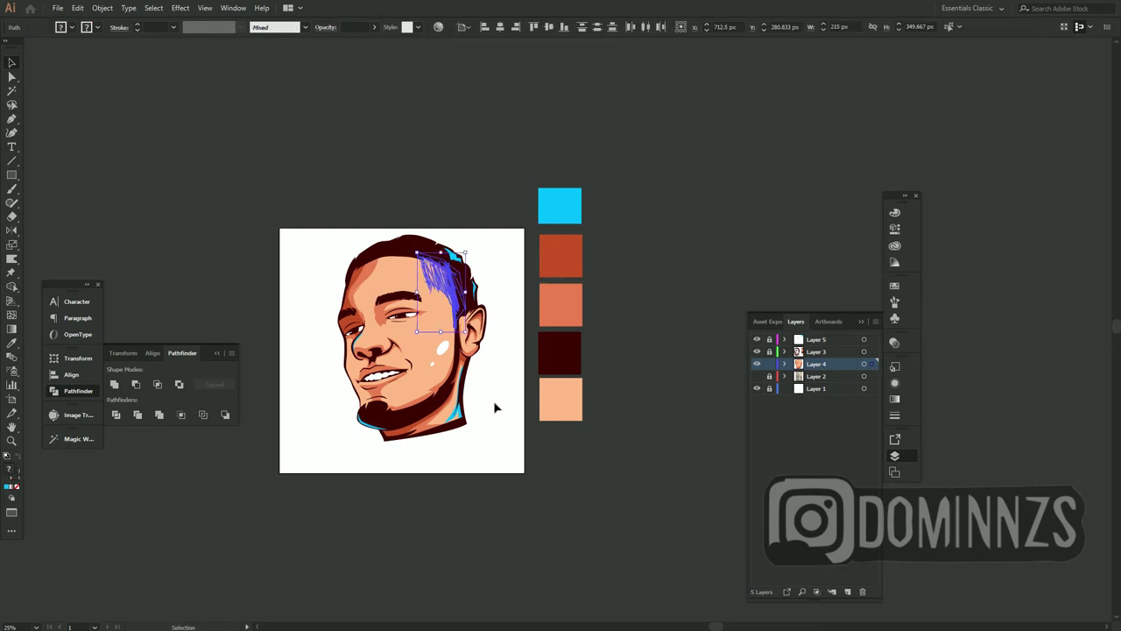
right_click(483, 411)
mouse_move(500, 345)
click(640, 345)
key(ctrl+plus)
key(ctrl+plus)
key(ctrl+plus)
Delete and restore the forehead ink-spatter stroke, then expand it into filled shapes
click(481, 336)
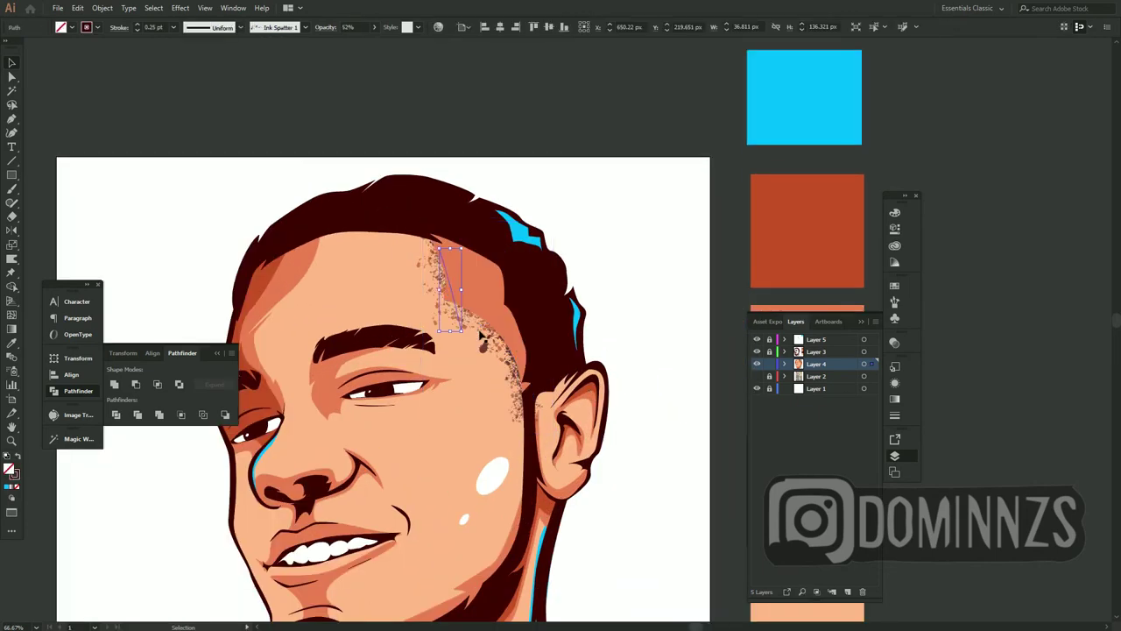
key(Delete)
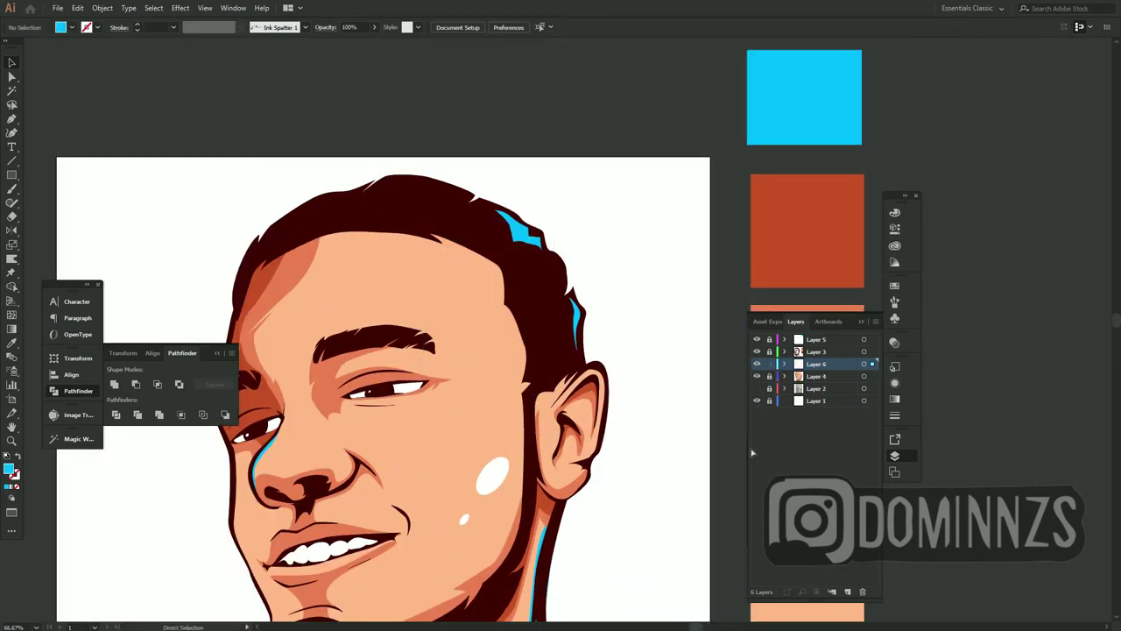
key(ctrl+z)
click(102, 8)
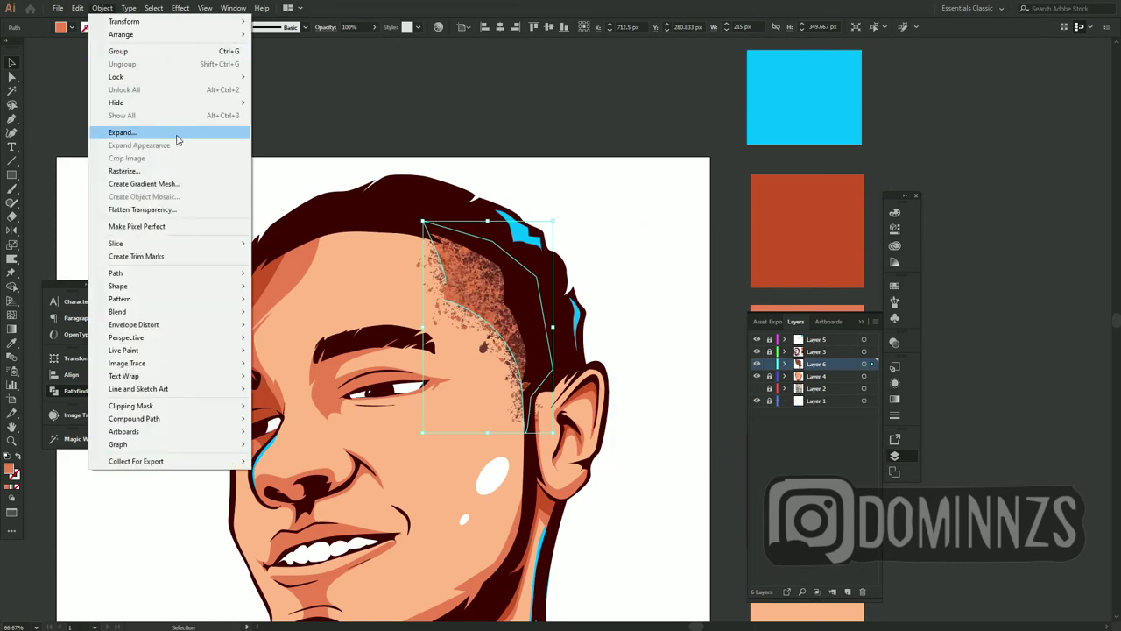
click(176, 140)
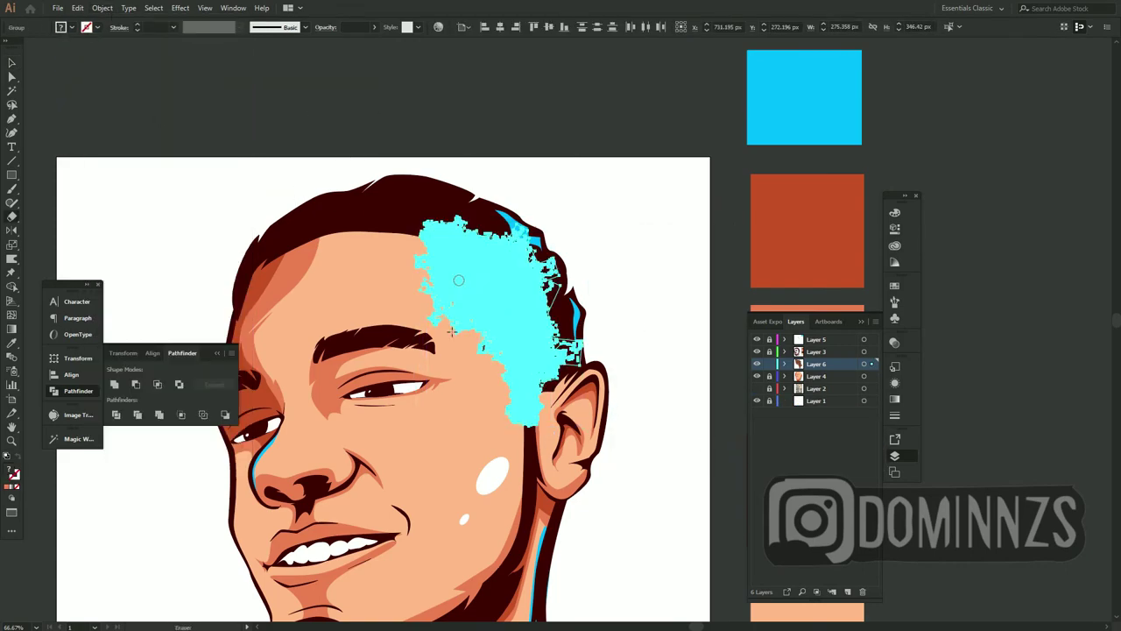
Add a new empty Layer 7 and toggle Layer 4's visibility
scroll(458, 279, up, 5)
click(847, 592)
key(ctrl+shift+a)
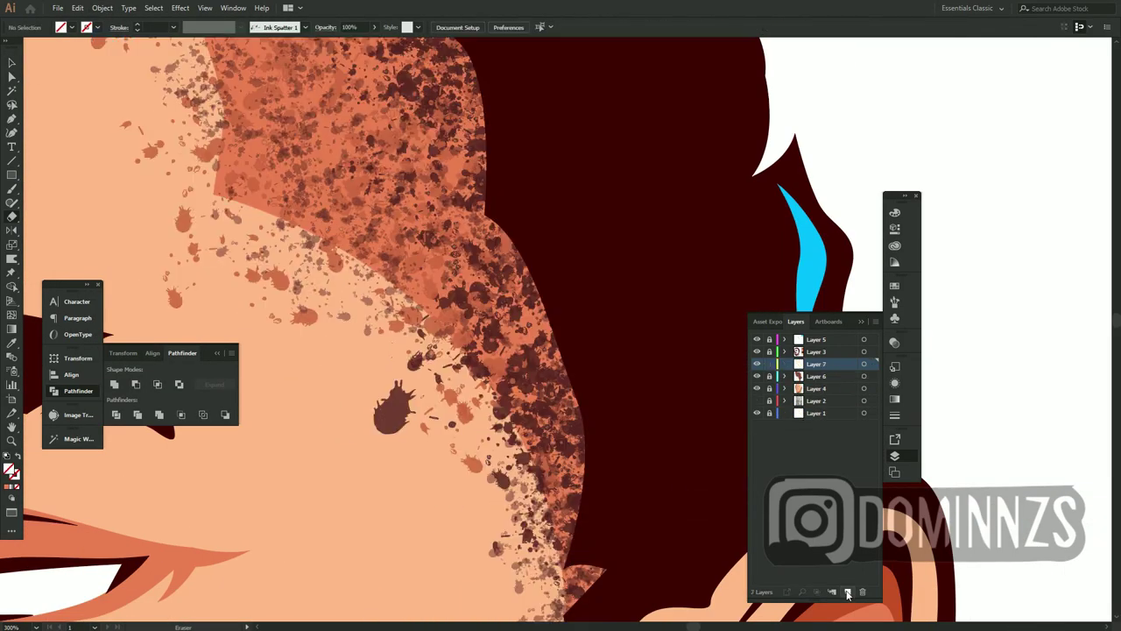
key(v)
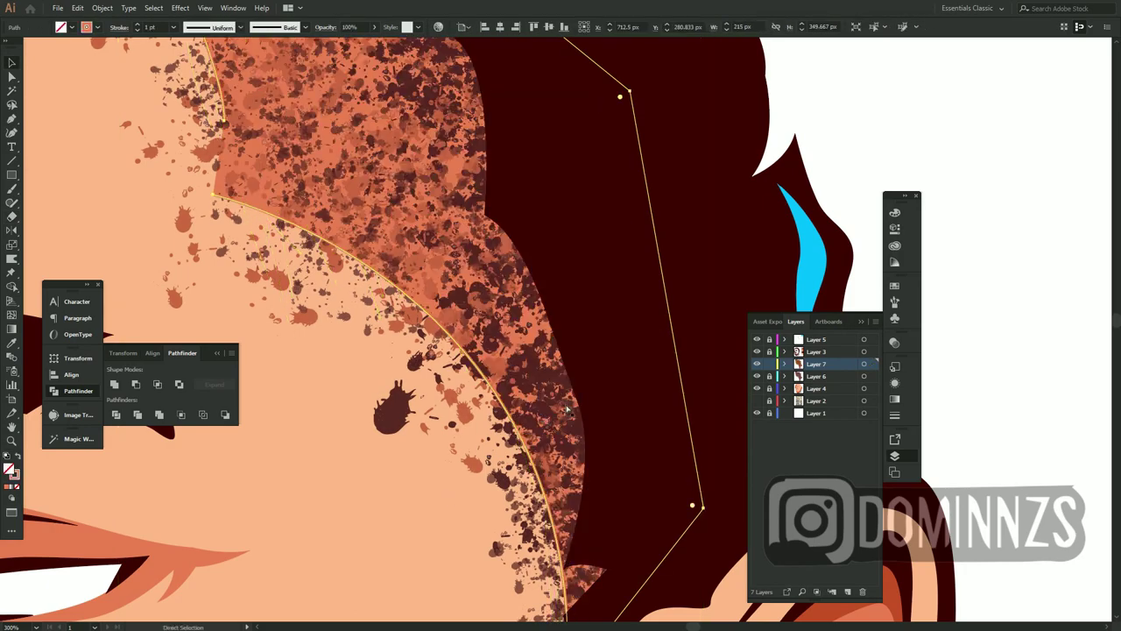
click(757, 387)
Erase a curved band from the temple splatter with the Eraser tool
key(shift+e)
key(ctrl+z)
key(ctrl+z)
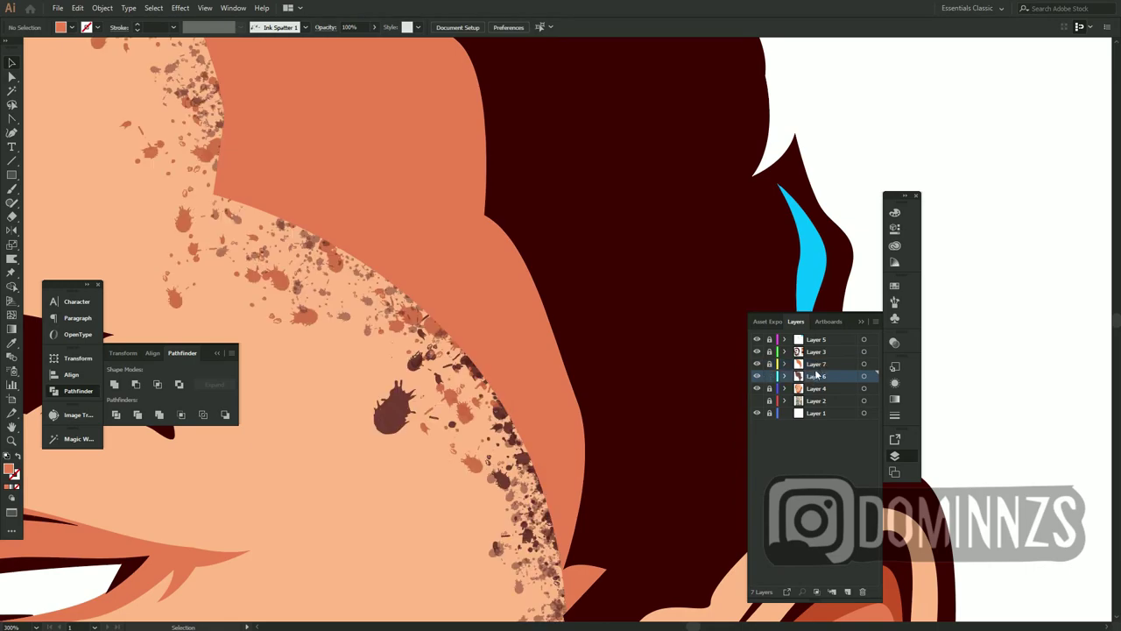
drag(283, 250, 508, 585)
key(ctrl+minus)
key(ctrl+minus)
key(ctrl+minus)
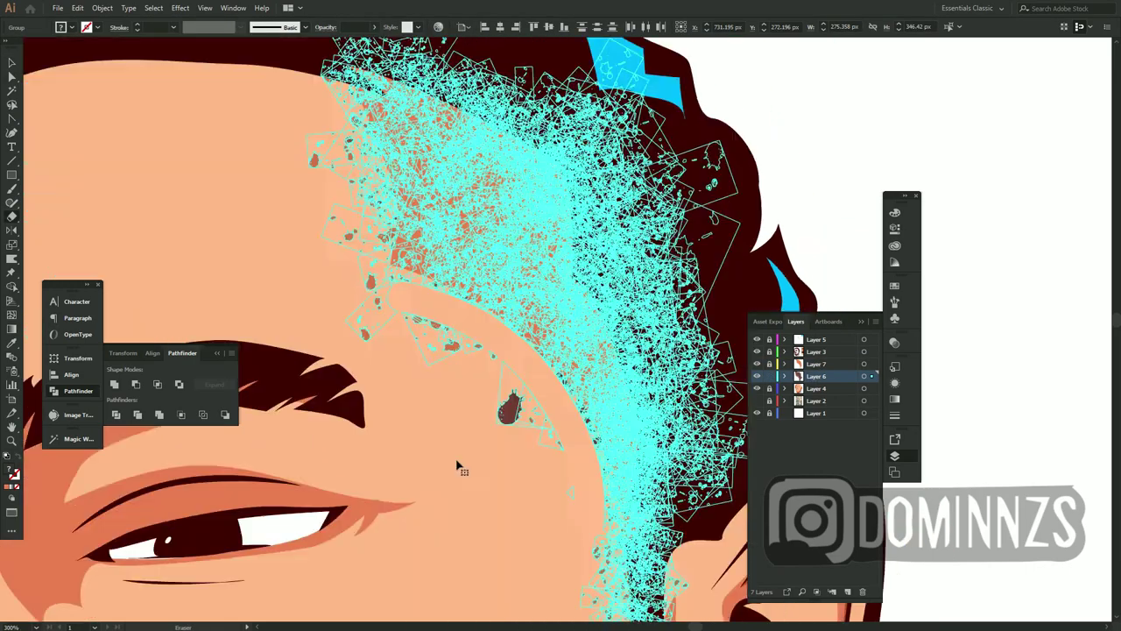
drag(552, 455, 473, 417)
Delete the expanded splatter, select the hairline shape and load the Artistic_Paintbrush library
key(Delete)
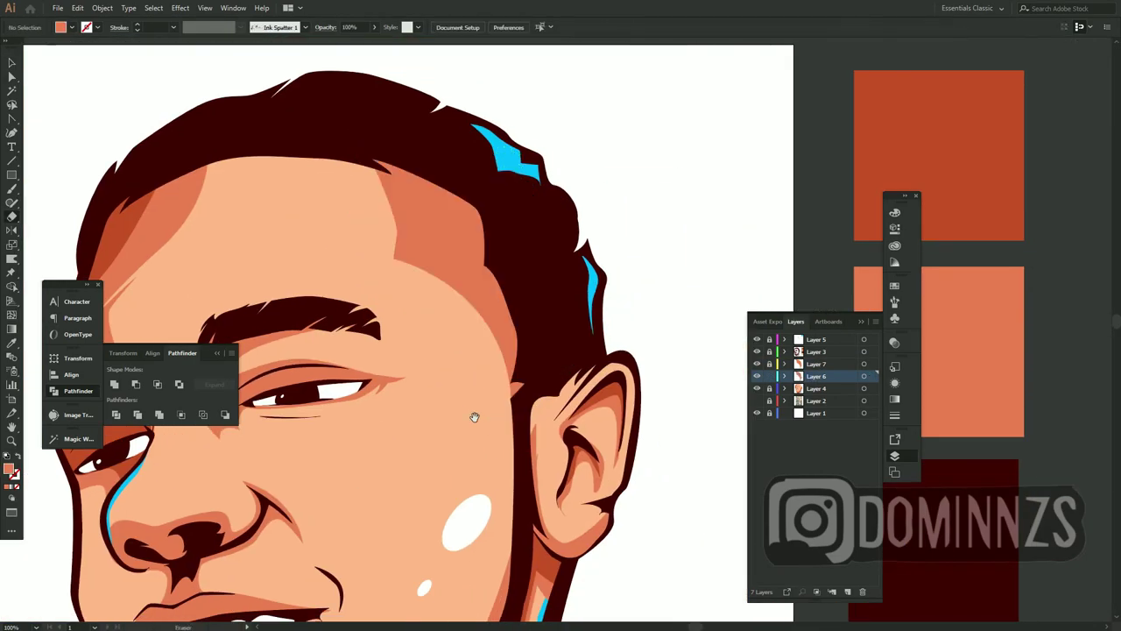
key(v)
click(481, 270)
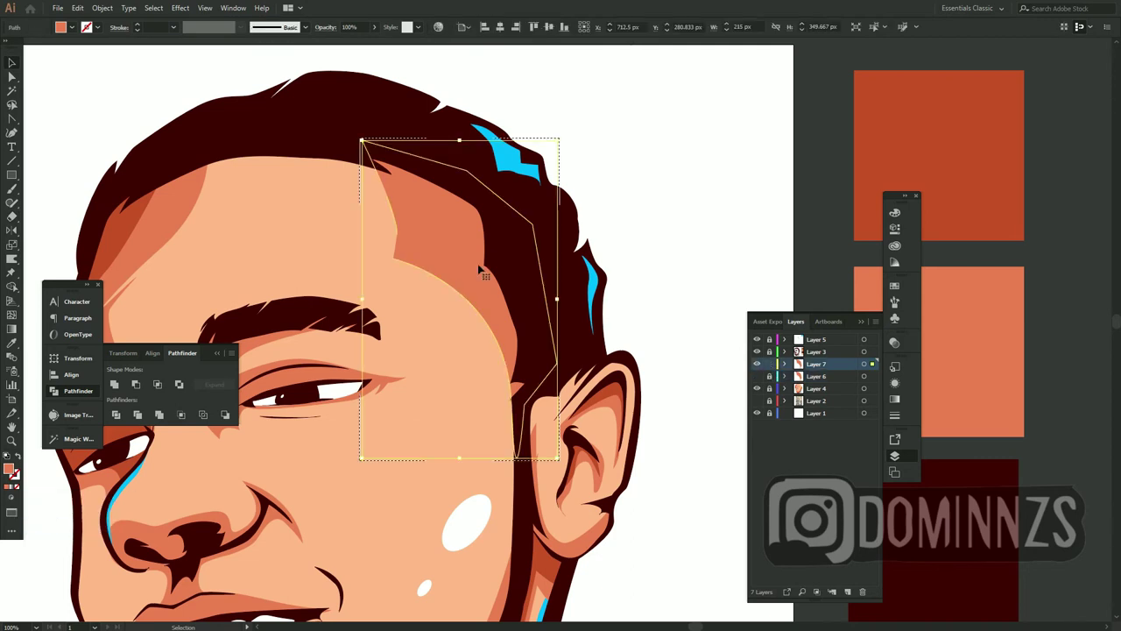
click(304, 27)
click(201, 114)
mouse_move(225, 155)
click(388, 200)
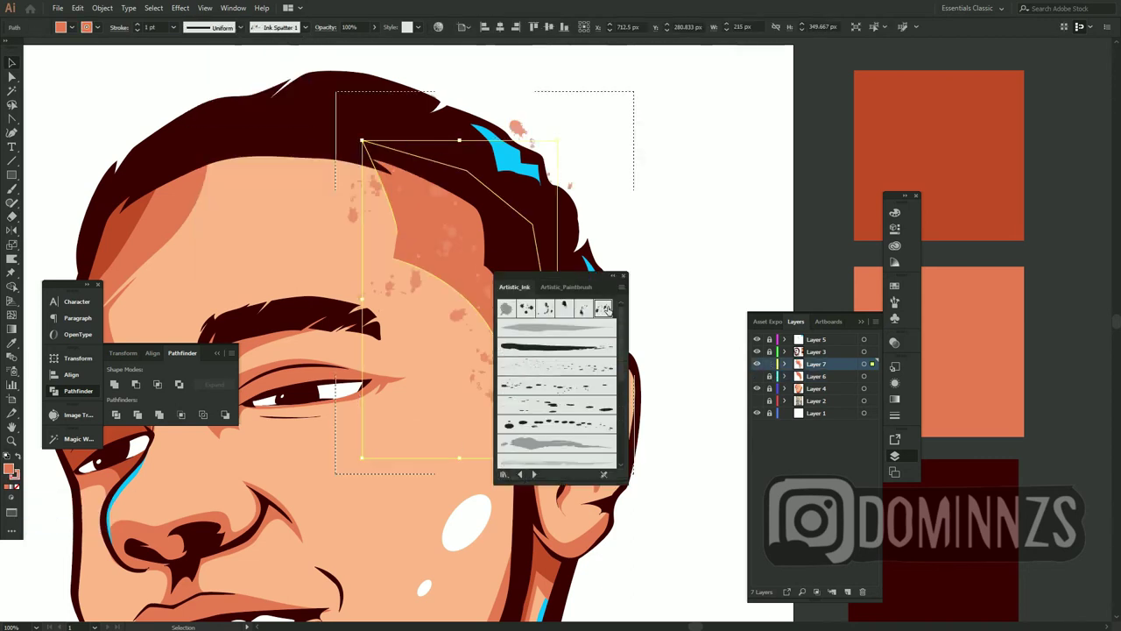
click(623, 275)
Paint Ink Spatter 1 strokes down the temple and up toward the hairline
key(b)
key(ctrl+shift+a)
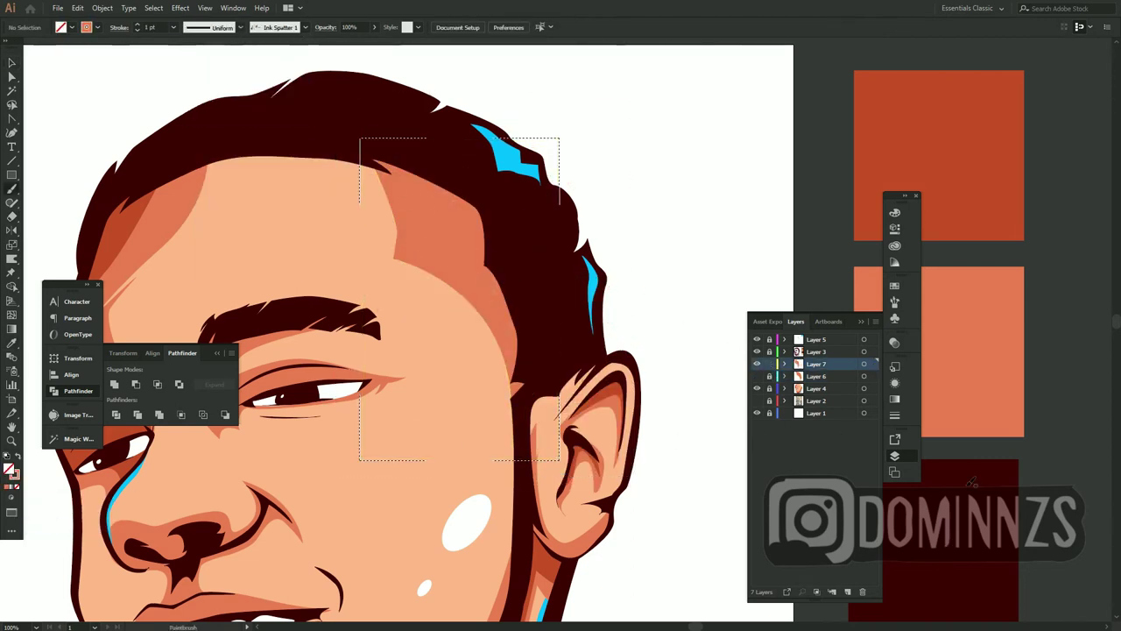
drag(461, 217, 514, 330)
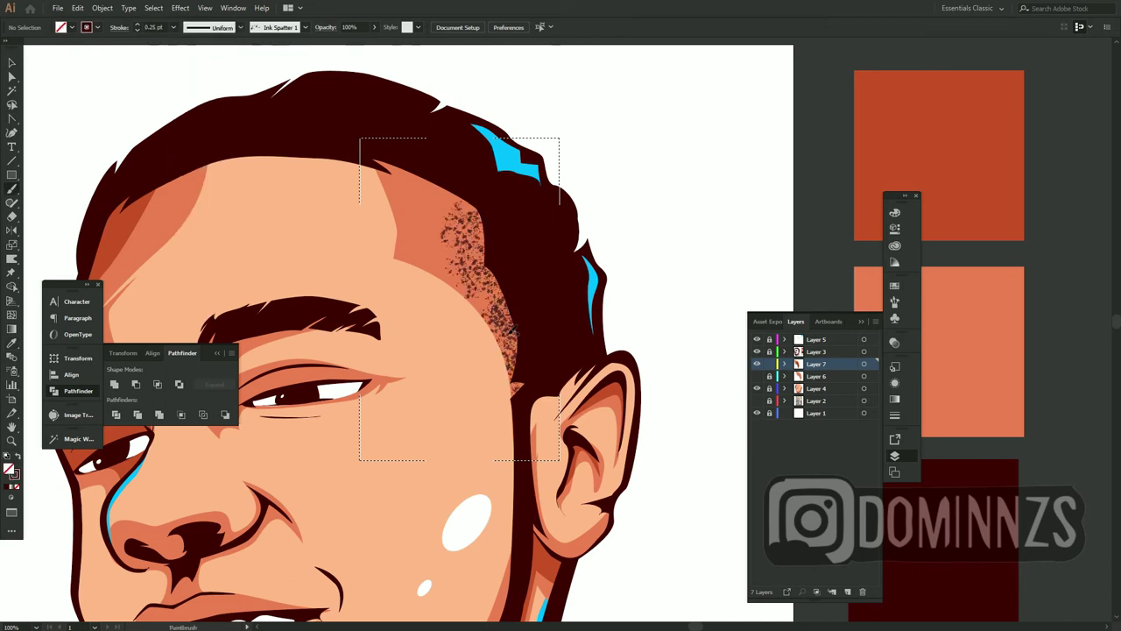
drag(495, 262, 421, 182)
key(b)
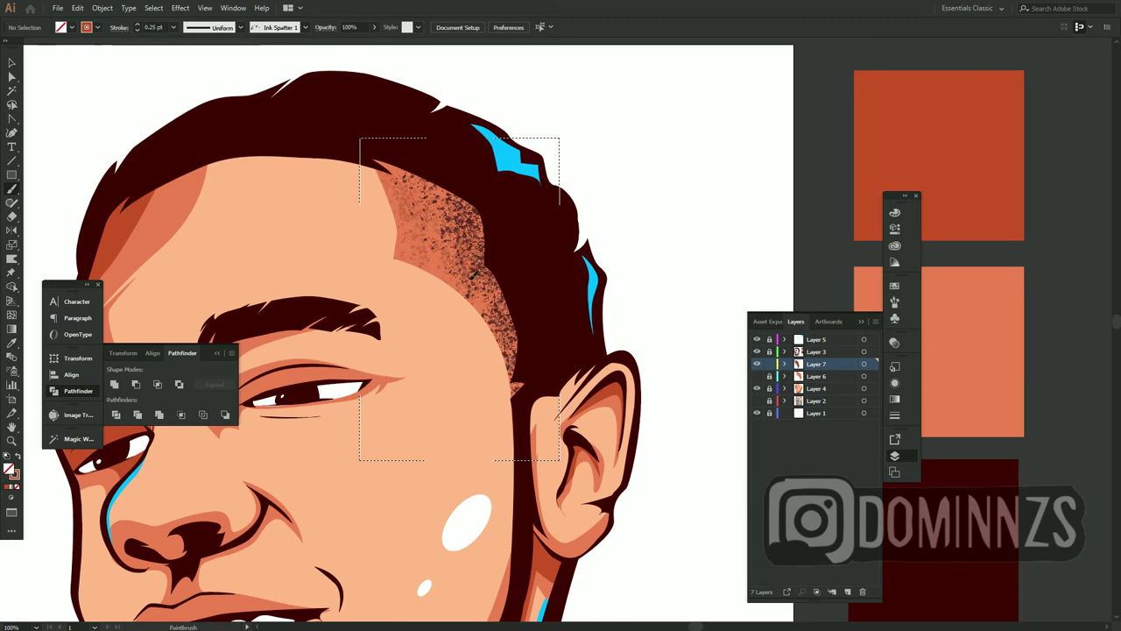
key(b)
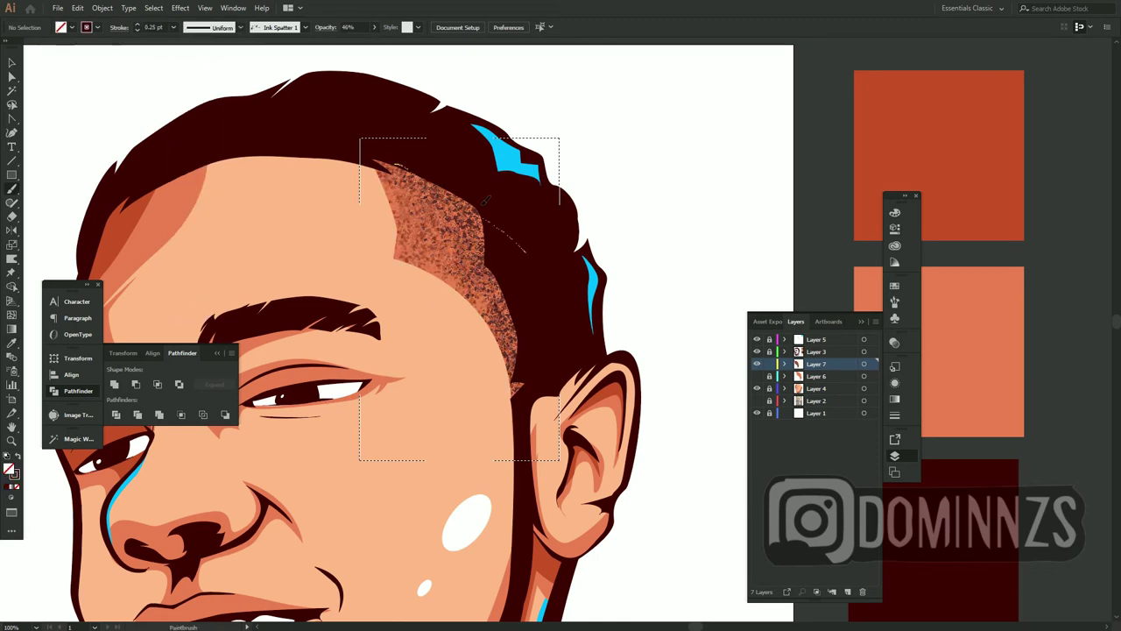
key(v)
key(ctrl+minus)
key(ctrl+minus)
key(ctrl+minus)
Delete the four colour swatches and move the dark face linework in place onto new Layer 8
drag(646, 177, 585, 161)
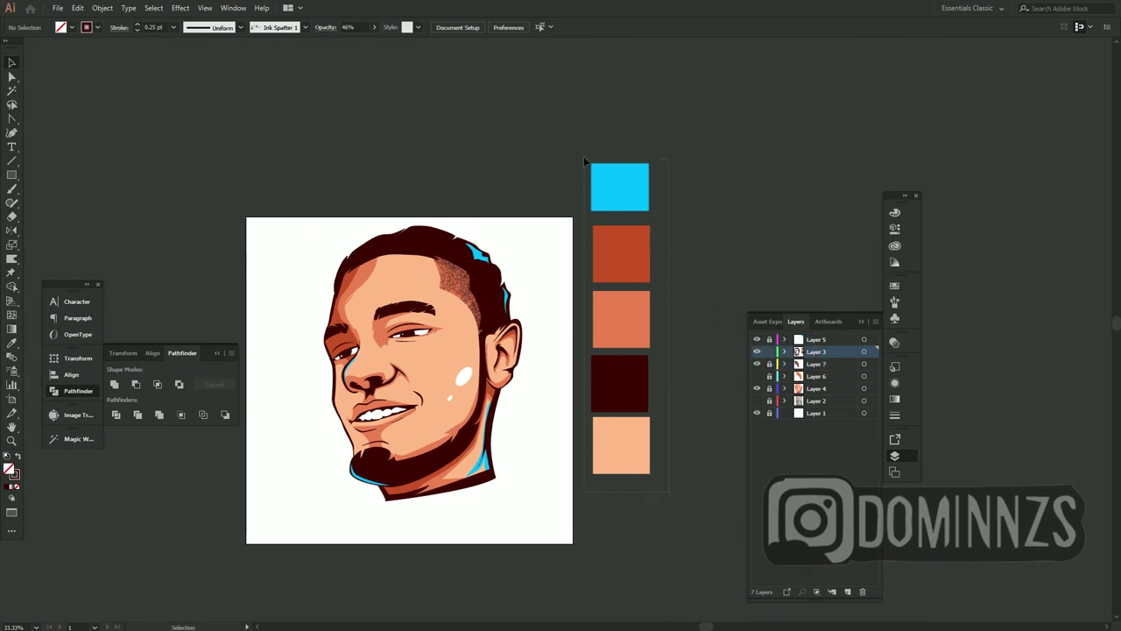
key(Delete)
key(ctrl+x)
key(ctrl+f)
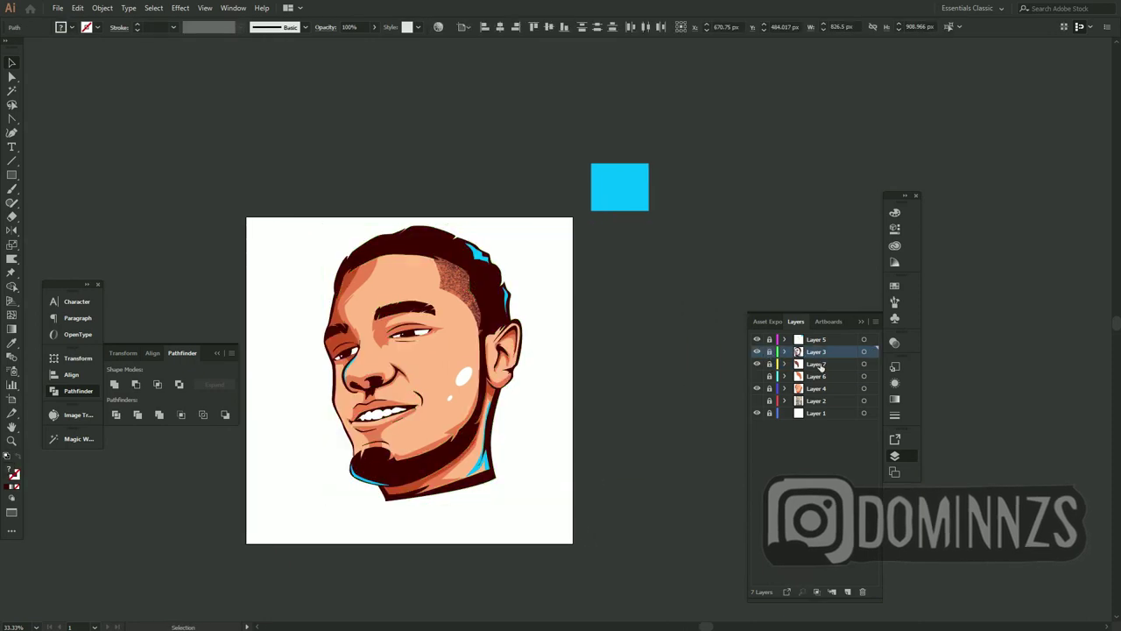
key(ctrl+l)
key(ctrl+x)
key(ctrl+f)
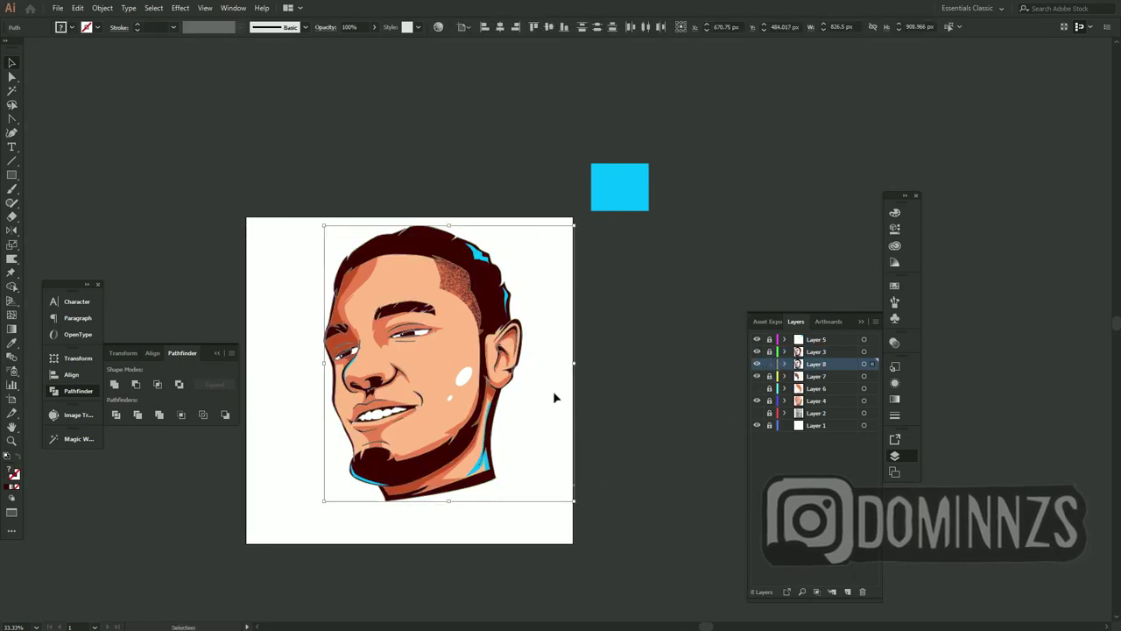
Fill the linework white, isolate Layer 8, and expand the linework into a solid head silhouette
double_click(12, 473)
click(680, 233)
alt+click(757, 363)
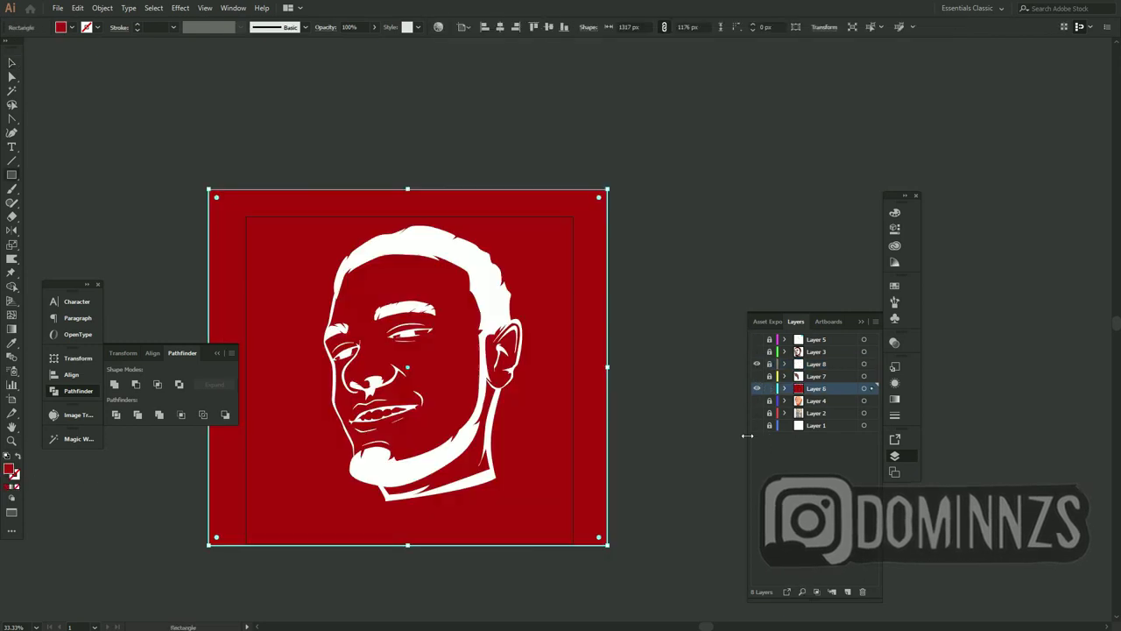
key(ctrl+alt+bracketright)
click(108, 11)
click(123, 174)
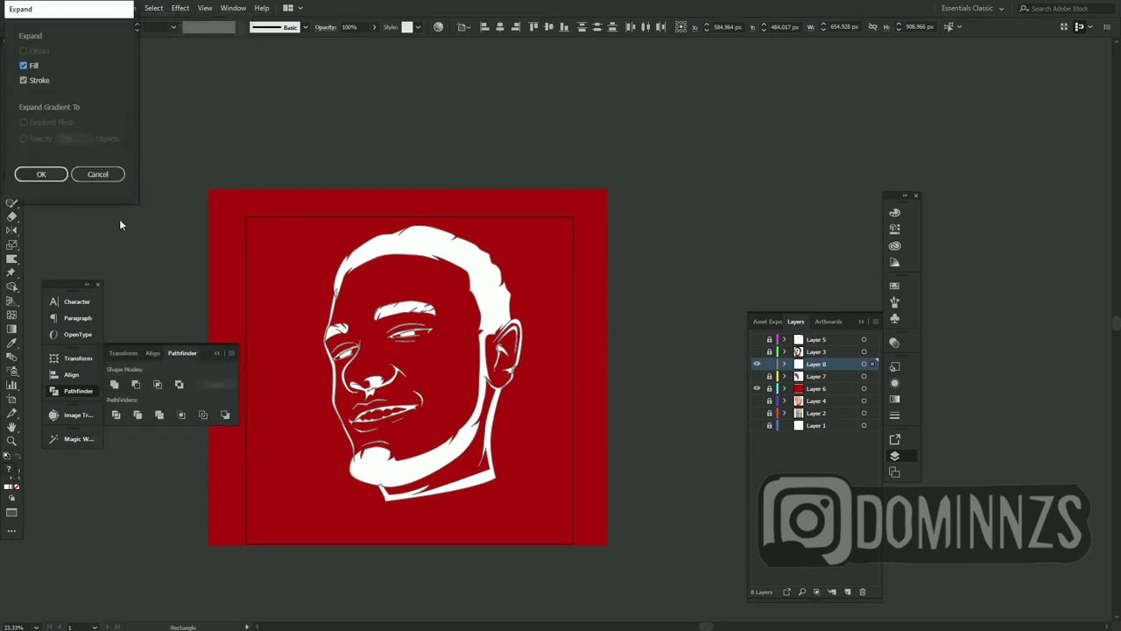
key(Return)
Turn the silhouette into a 10 pt white outline and show the coloured face layers again
key(shift+x)
click(173, 26)
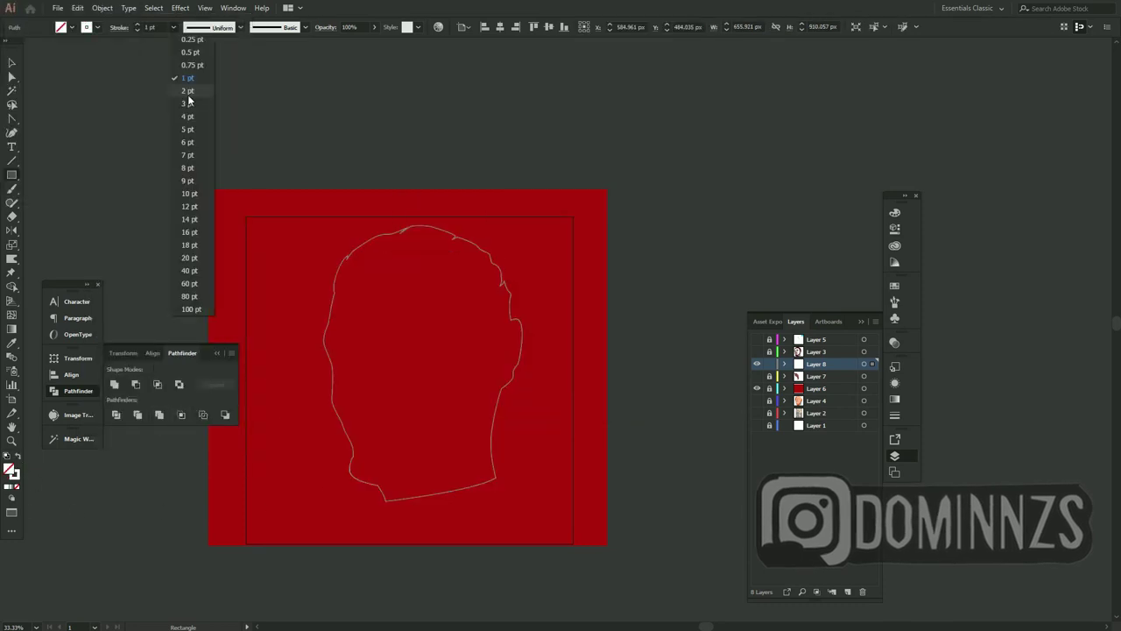
click(179, 126)
drag(757, 352, 757, 381)
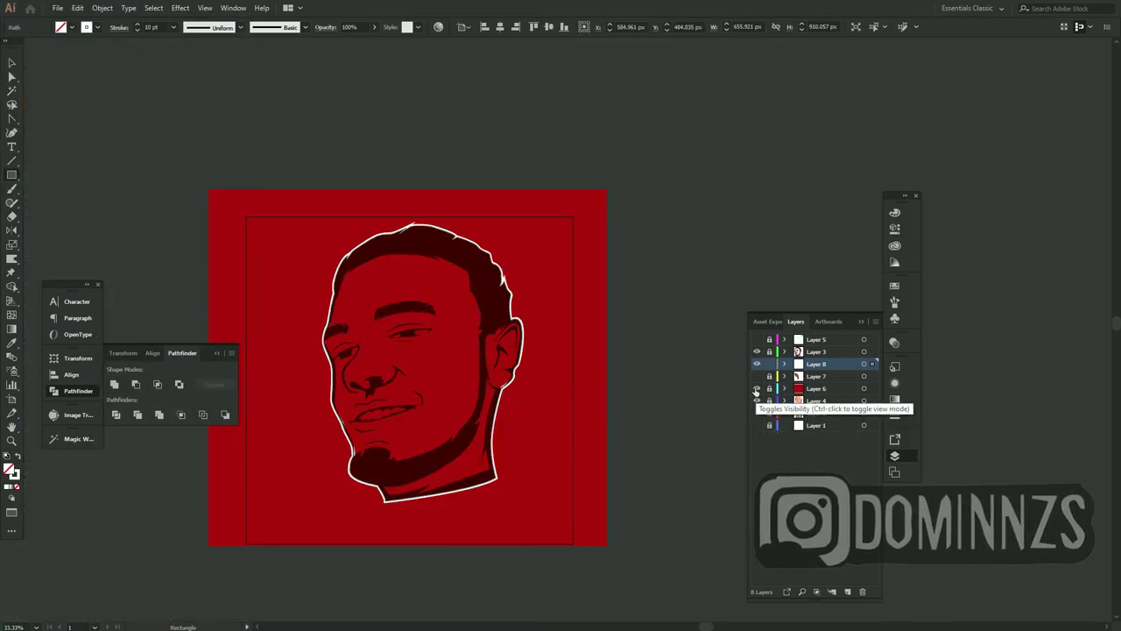
Give the white head outline round corners and a 20 pt stroke weight
key(ctrl+3)
key(ctrl+alt+3)
click(894, 416)
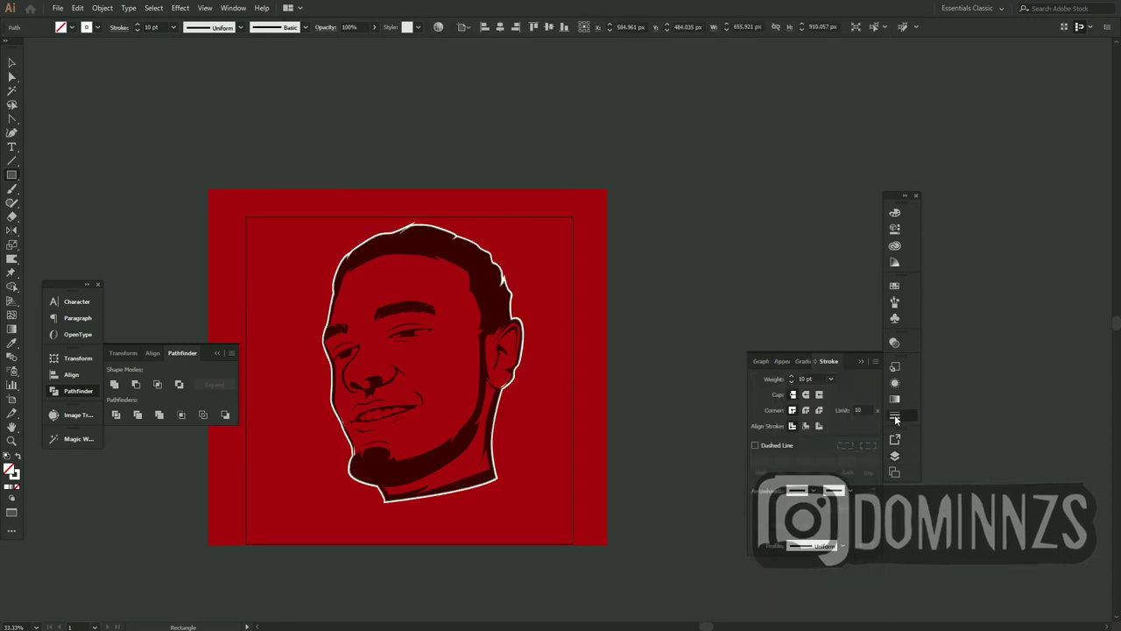
click(806, 411)
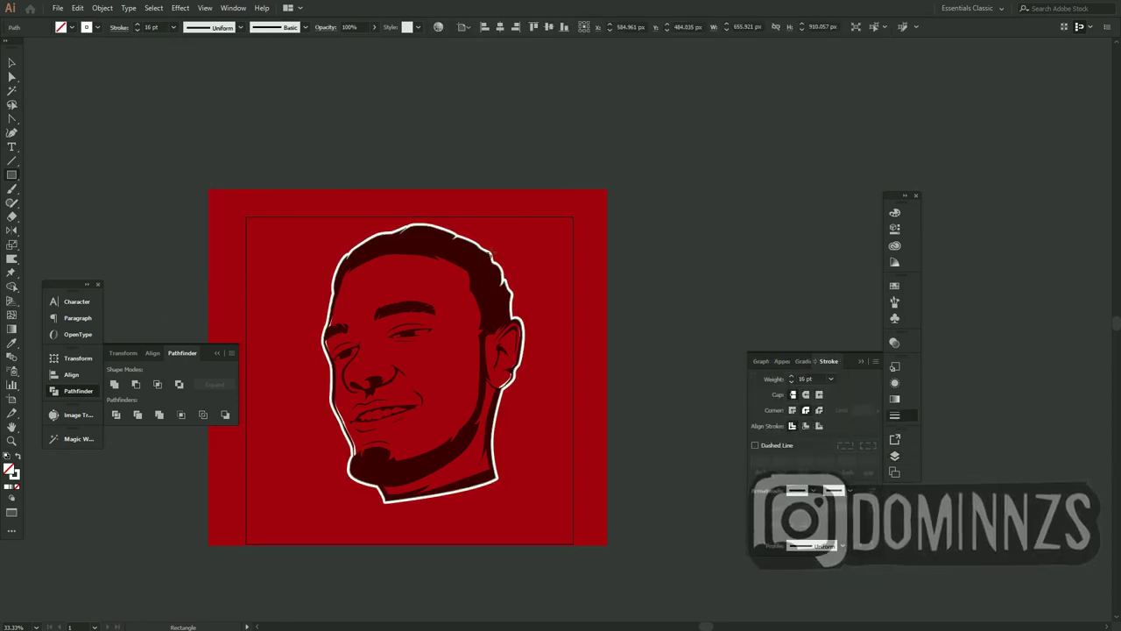
click(174, 26)
click(193, 171)
click(894, 456)
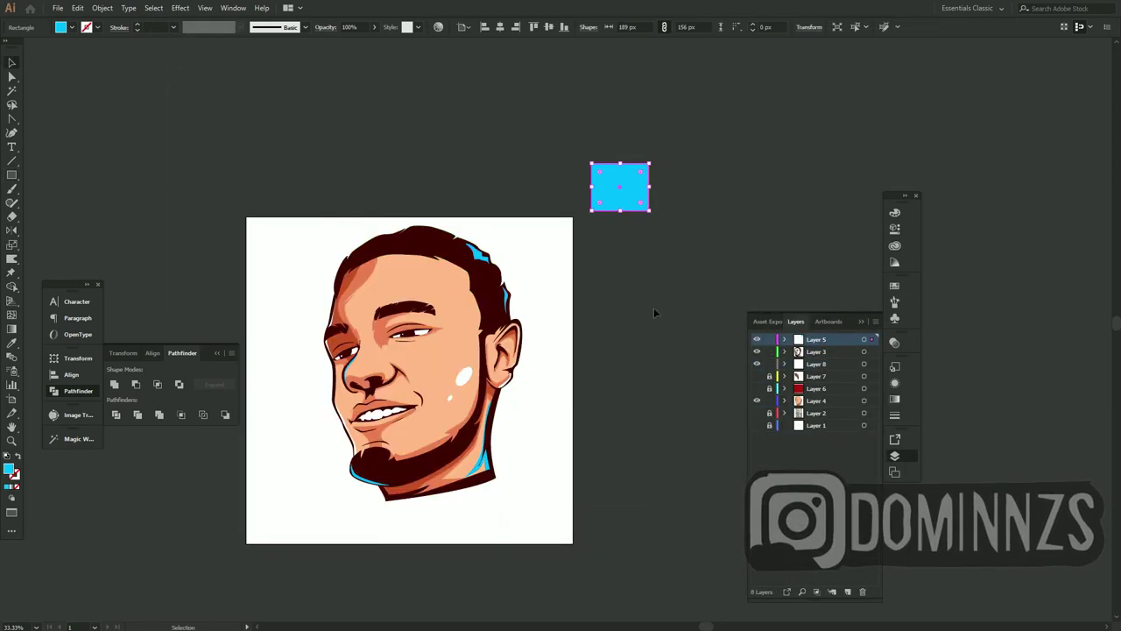
Hide the red backdrop layer and select the whole portrait
click(654, 313)
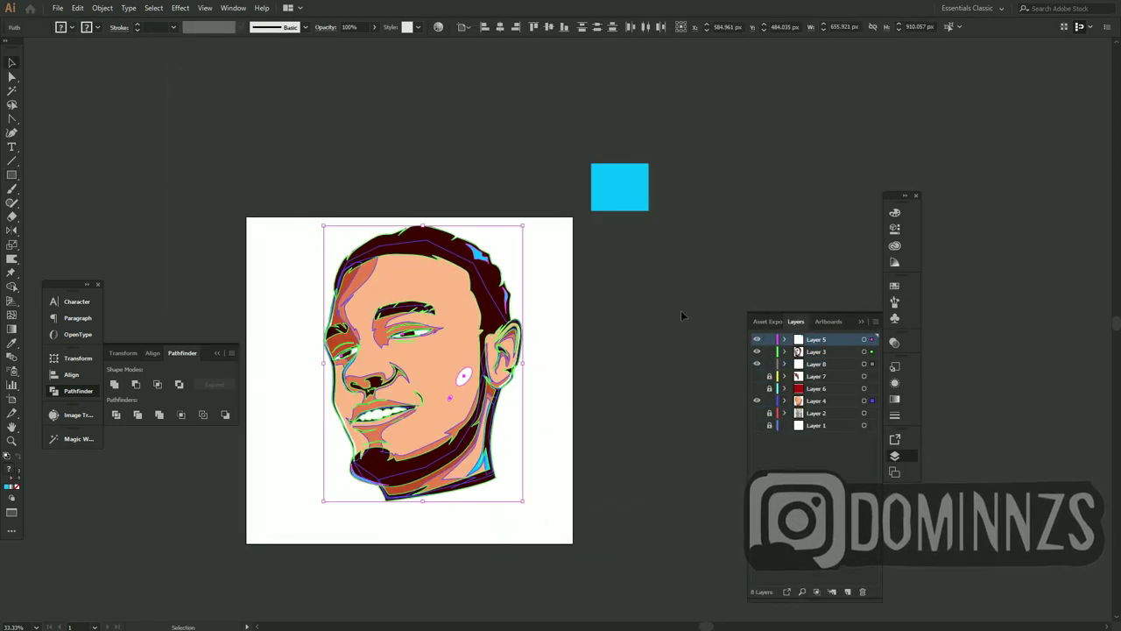
click(757, 400)
key(ctrl+z)
key(ctrl+shift+z)
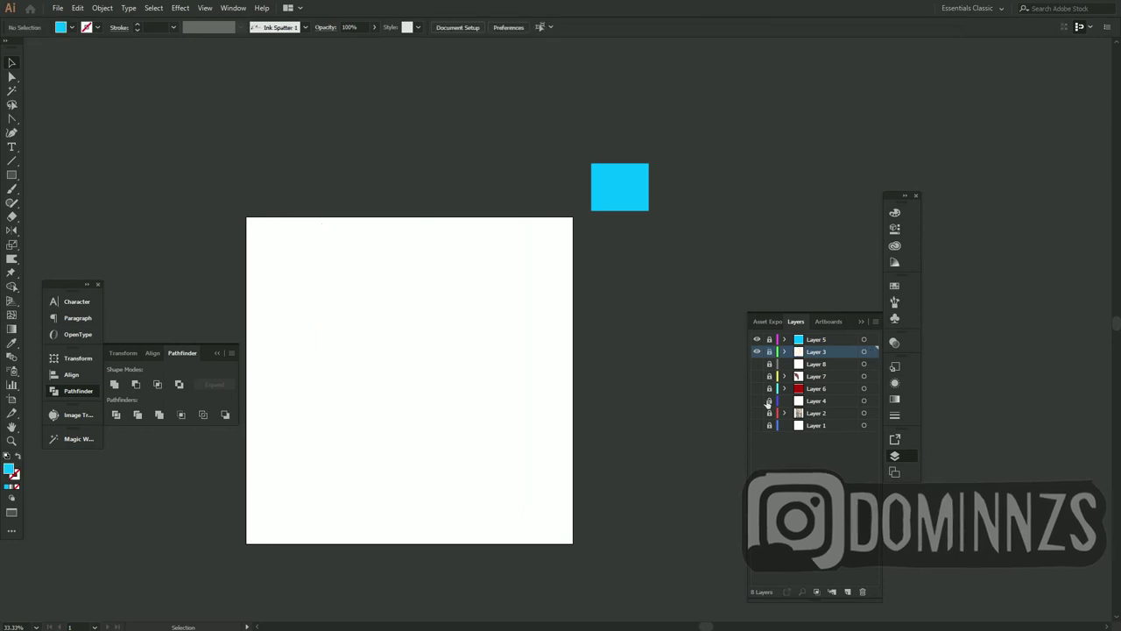
key(ctrl+z)
key(ctrl+z)
key(ctrl+z)
key(ctrl+z)
key(ctrl+z)
key(ctrl+z)
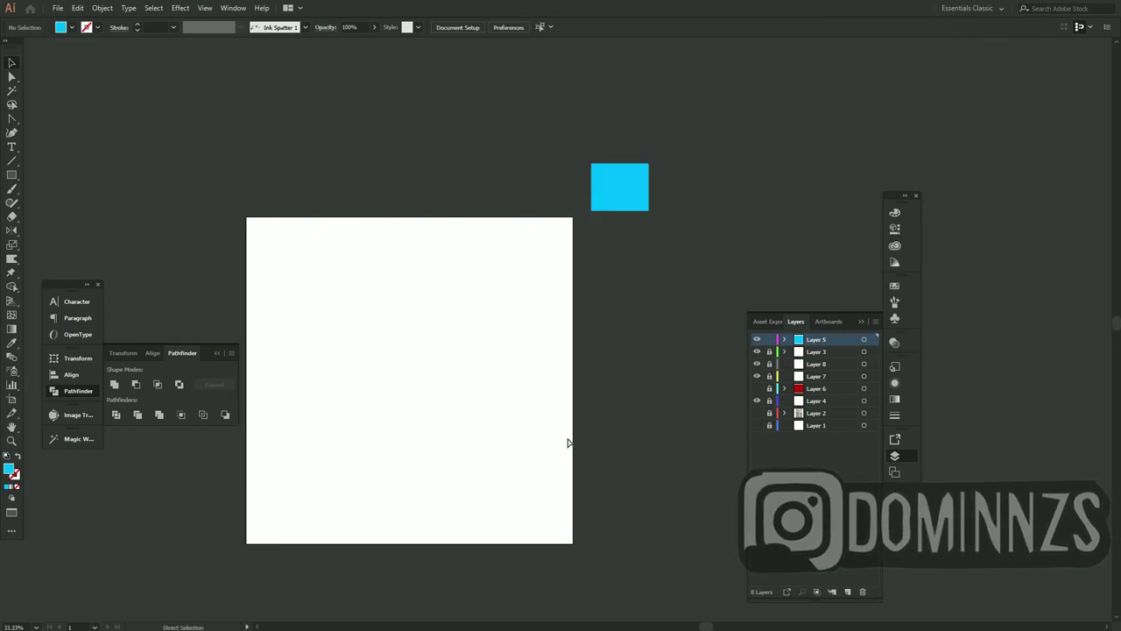
key(ctrl+shift+z)
Apply alignment commands to centre the portrait horizontally on the artboard
click(102, 8)
click(163, 145)
click(71, 374)
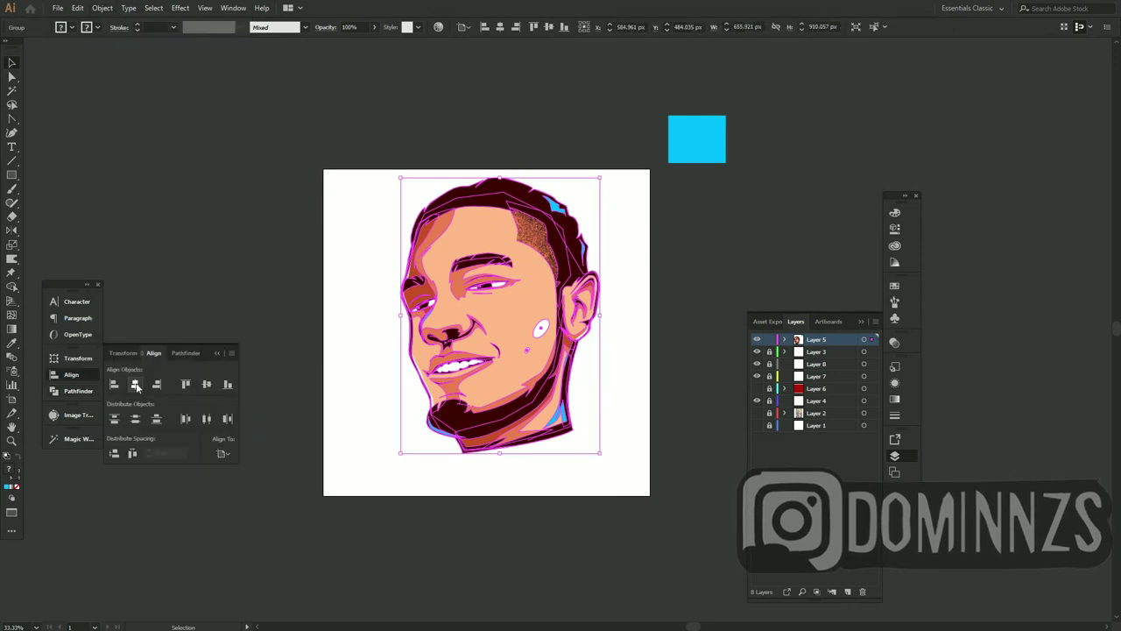
key(ctrl+z)
key(ctrl+z)
key(ctrl+z)
Move the cyan rectangle over the artboard's right half and send it behind the portrait
click(697, 161)
drag(669, 116, 464, 156)
right_click(688, 295)
click(745, 510)
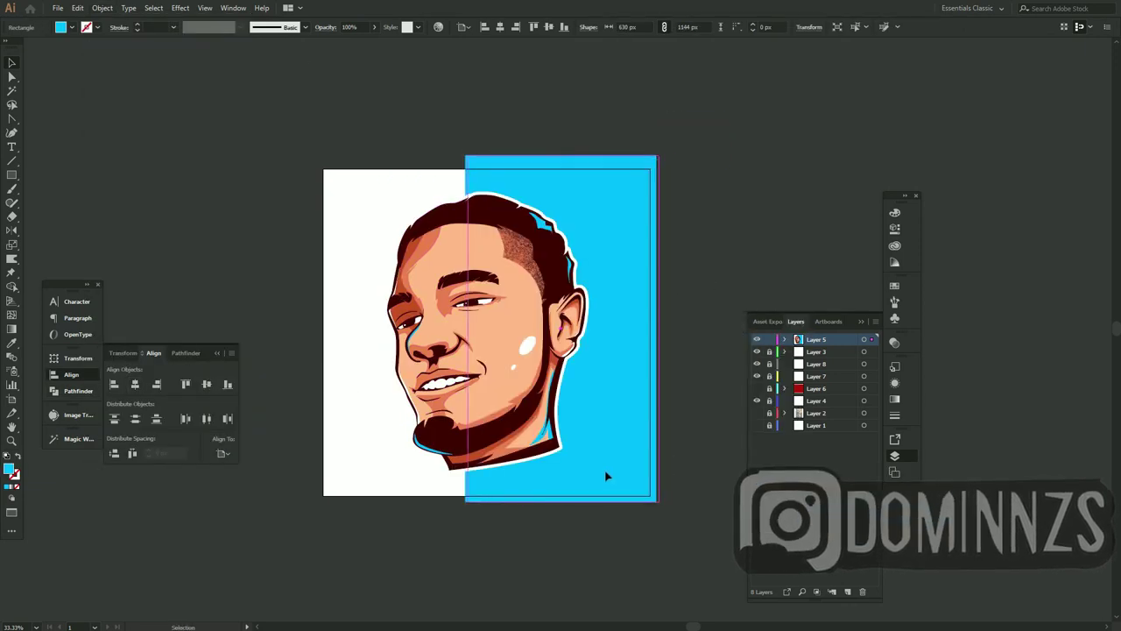
mouse_move(606, 468)
mouse_down()
mouse_move(528, 468)
mouse_move(599, 468)
mouse_up()
drag(459, 333, 491, 338)
click(656, 375)
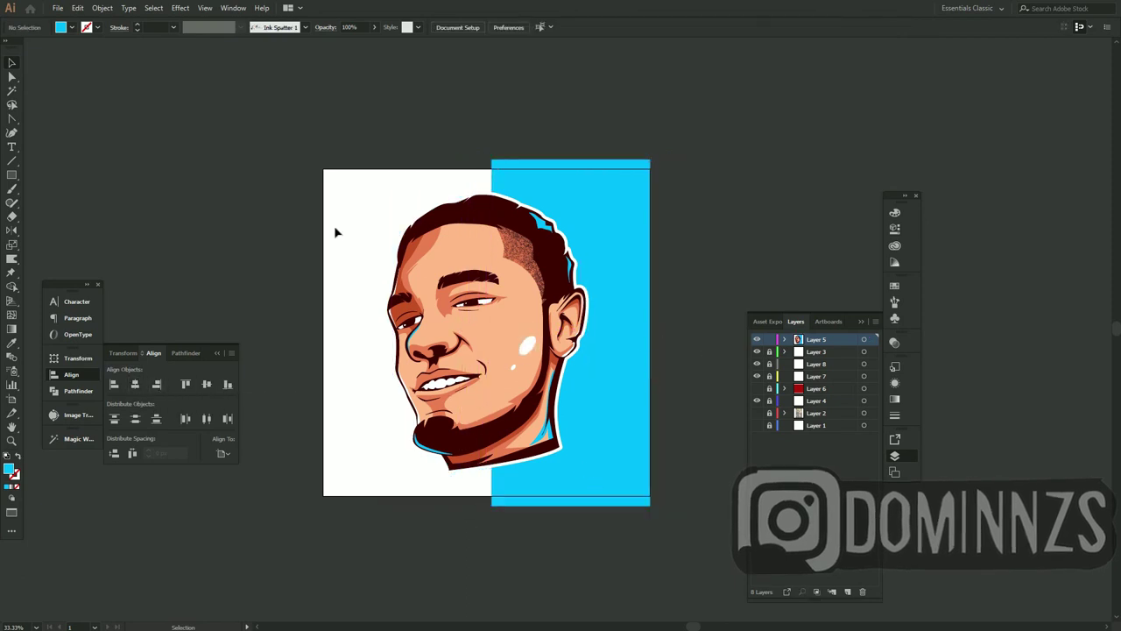
Fit the artboard in the window and draw a thin vertical guide rectangle
click(204, 8)
click(310, 167)
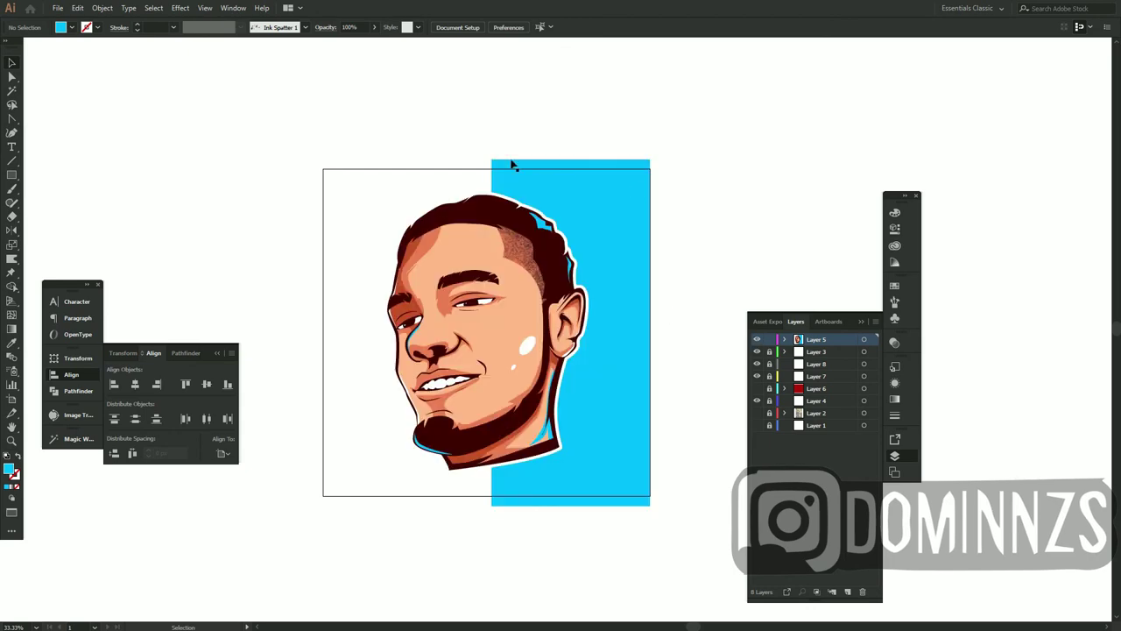
key(ctrl+z)
key(ctrl+z)
key(ctrl+z)
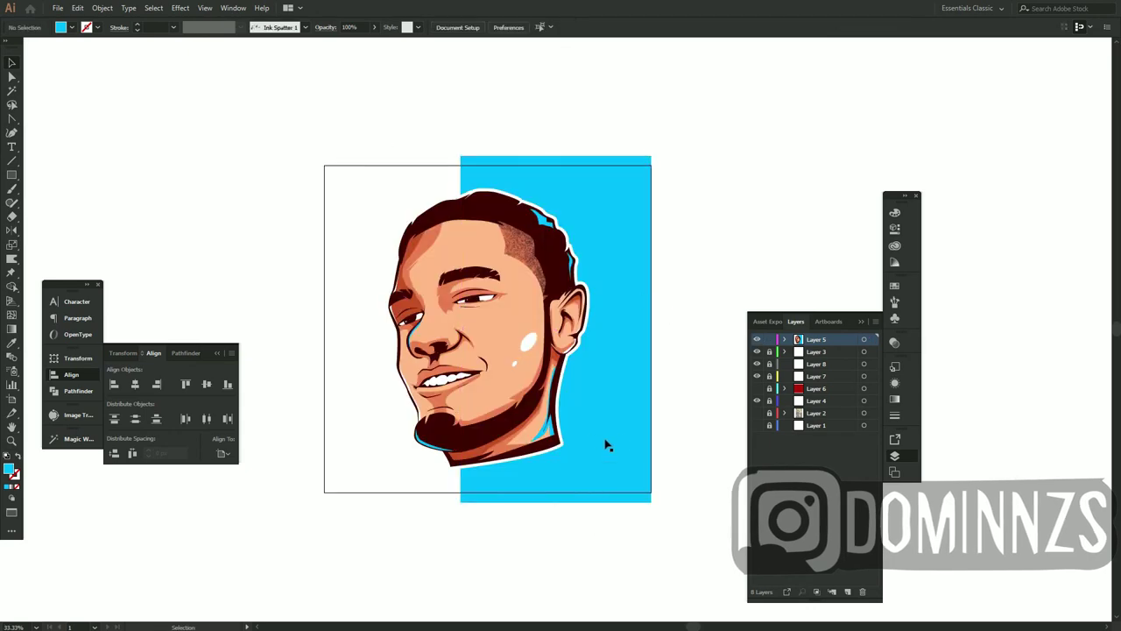
drag(275, 370, 277, 201)
Colour the thin guide rectangle and centre it on the artboard
double_click(760, 403)
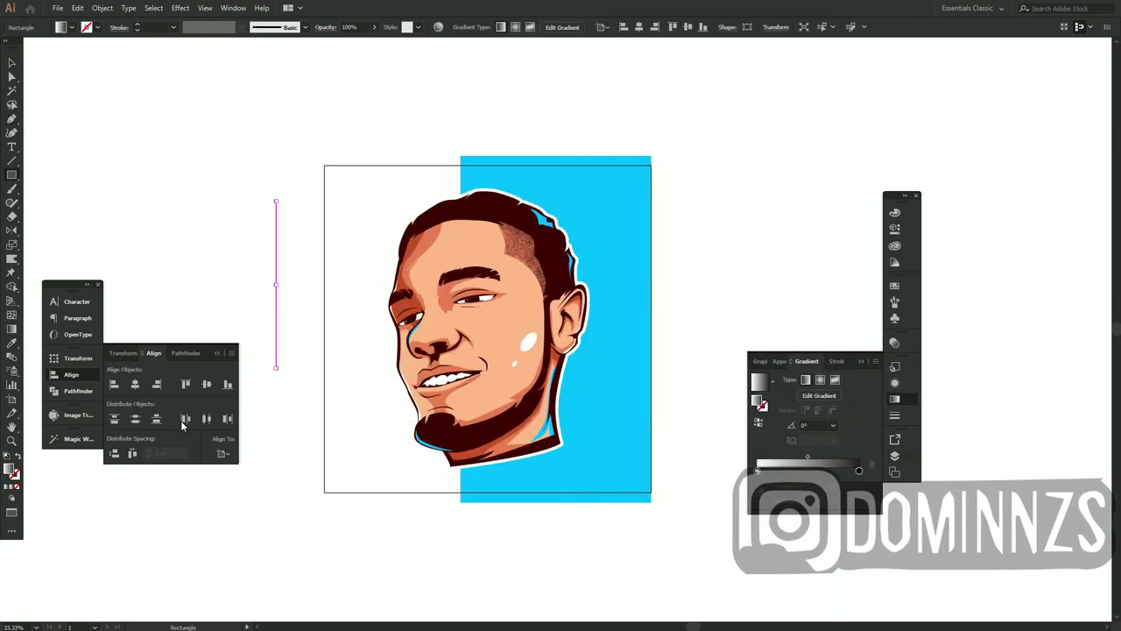
click(676, 238)
key(v)
drag(276, 285, 487, 284)
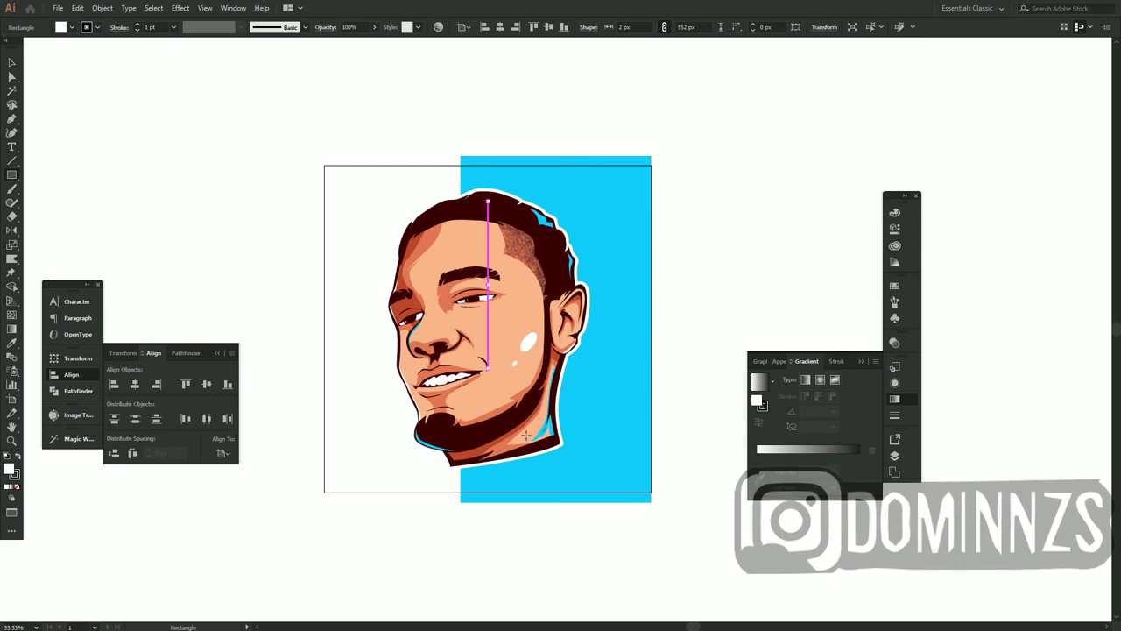
Snap the cyan panel's left edge to the centre guide, then delete the guide
click(465, 332)
drag(461, 329, 488, 334)
key(ctrl+plus)
key(ctrl+plus)
key(ctrl+plus)
click(312, 370)
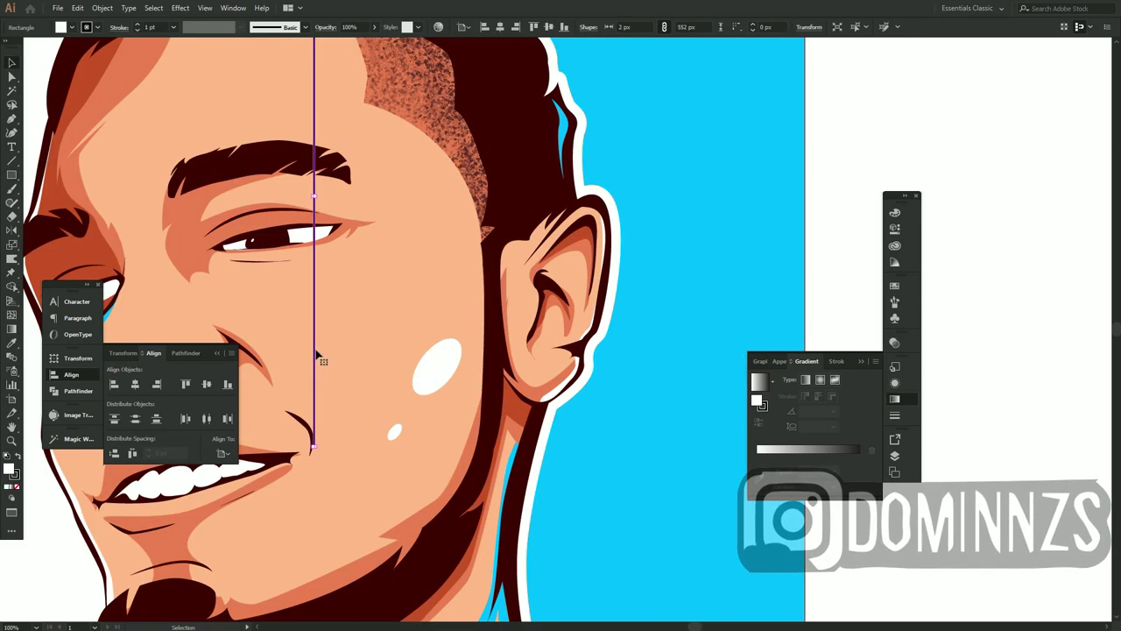
key(Delete)
key(ctrl+minus)
key(ctrl+minus)
key(ctrl+minus)
Pull the cyan panel's top, bottom and right edges just inside the artboard
click(598, 473)
drag(555, 155, 555, 171)
drag(571, 501, 571, 486)
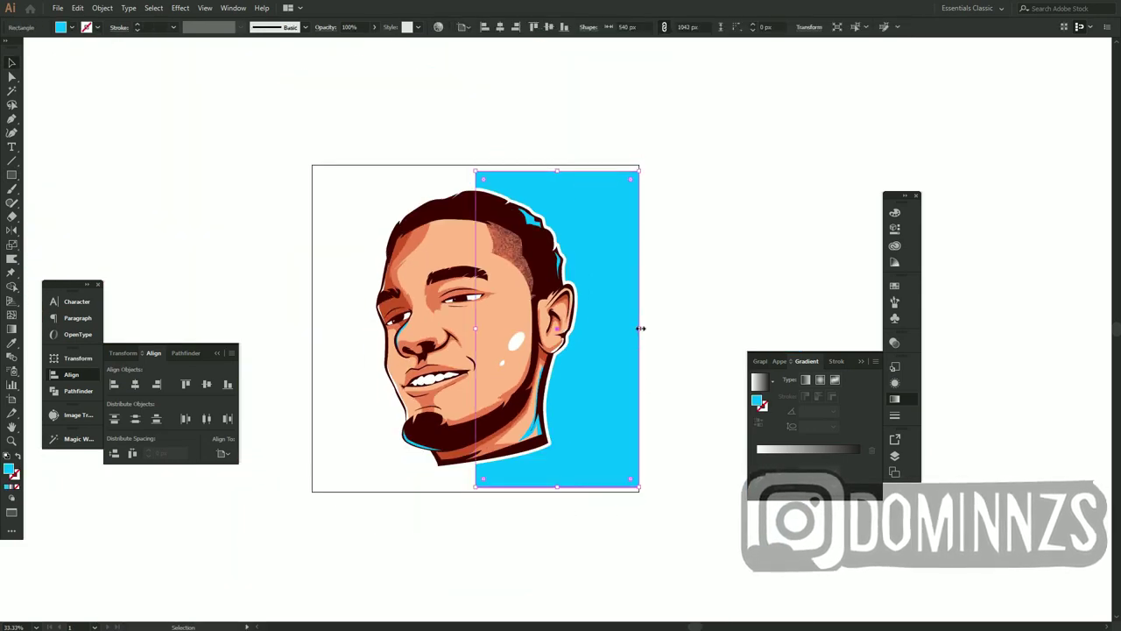
drag(640, 325, 635, 330)
click(664, 296)
scroll(541, 401, up, 5)
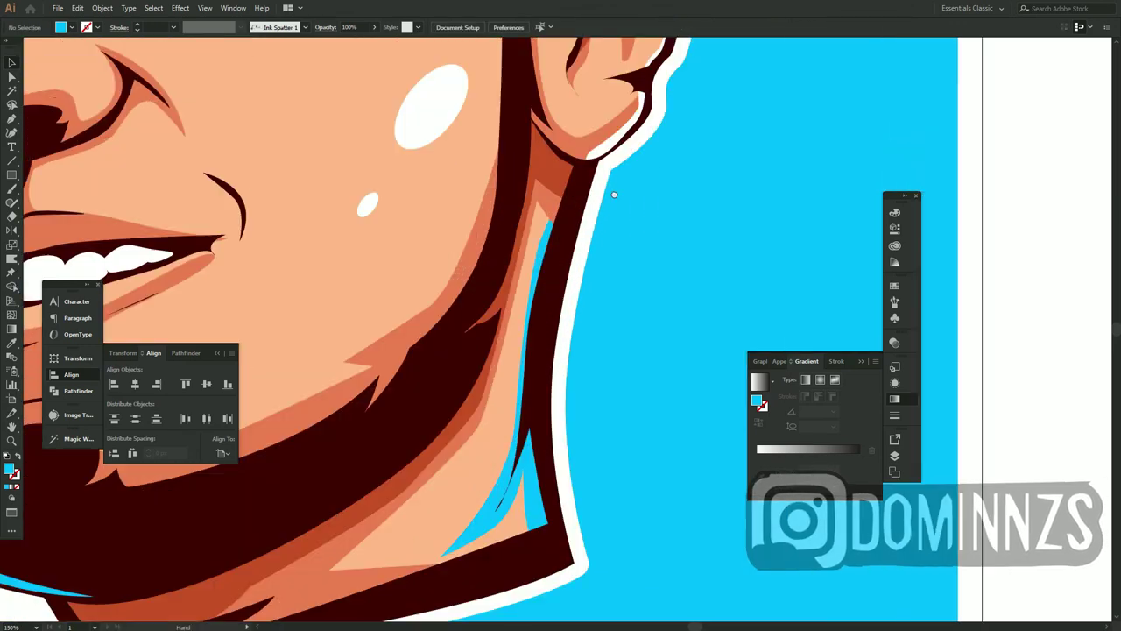
Check the blue jaw shape's anchor points, then fit the whole artboard in view
key(a)
click(486, 422)
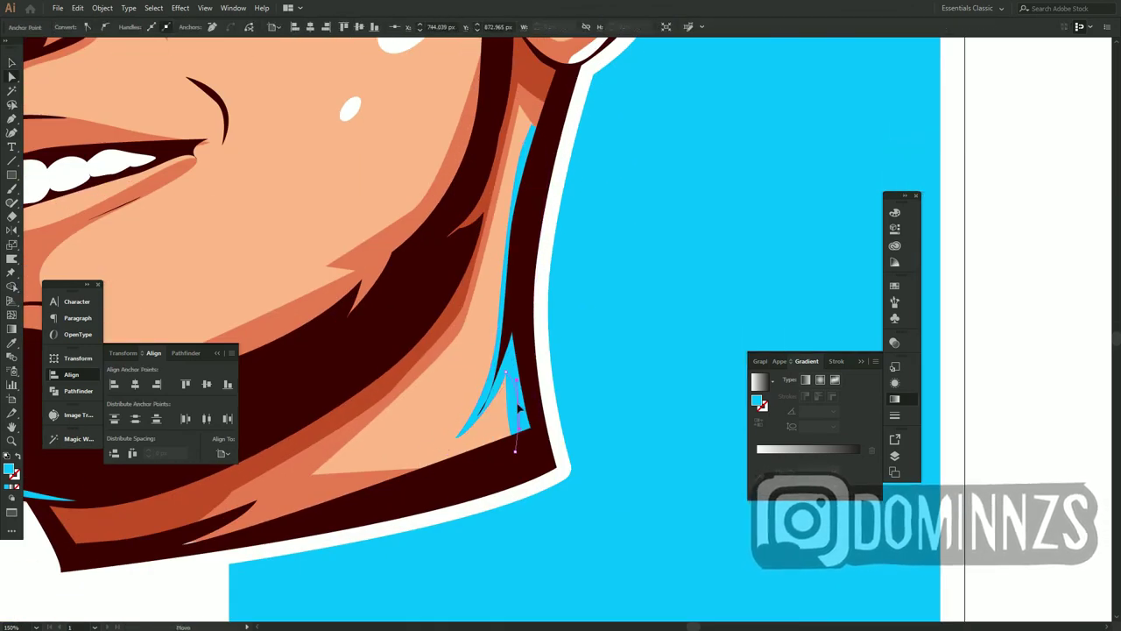
key(ctrl+shift+a)
key(ctrl+0)
Lock the cyan panel in place
key(F7)
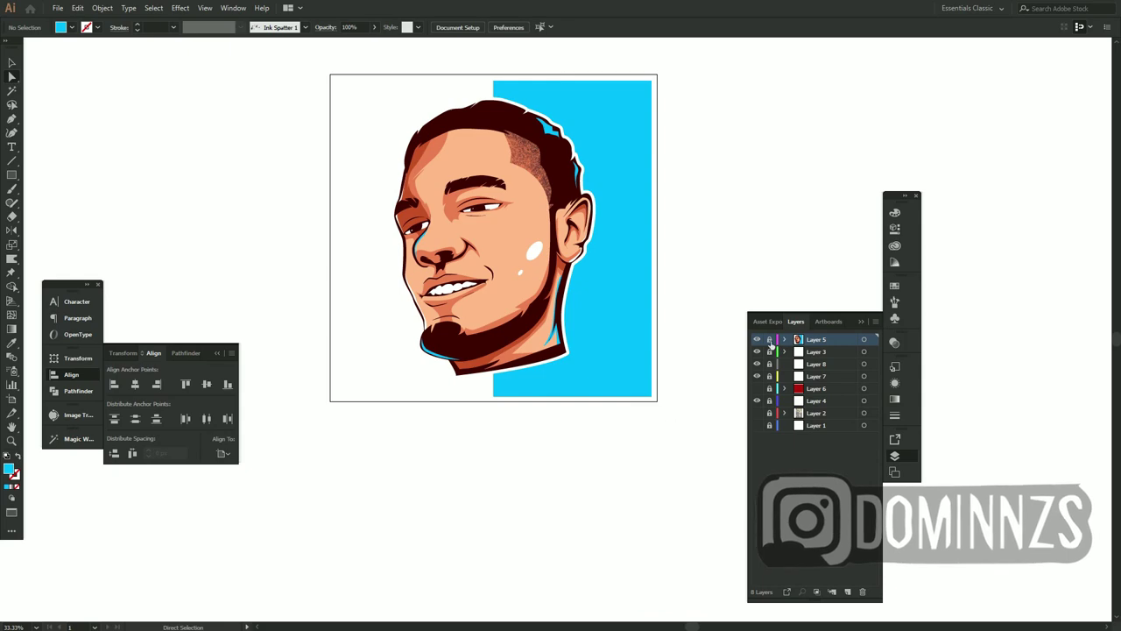
key(v)
click(616, 390)
click(103, 8)
click(280, 75)
scroll(587, 516, up, 2)
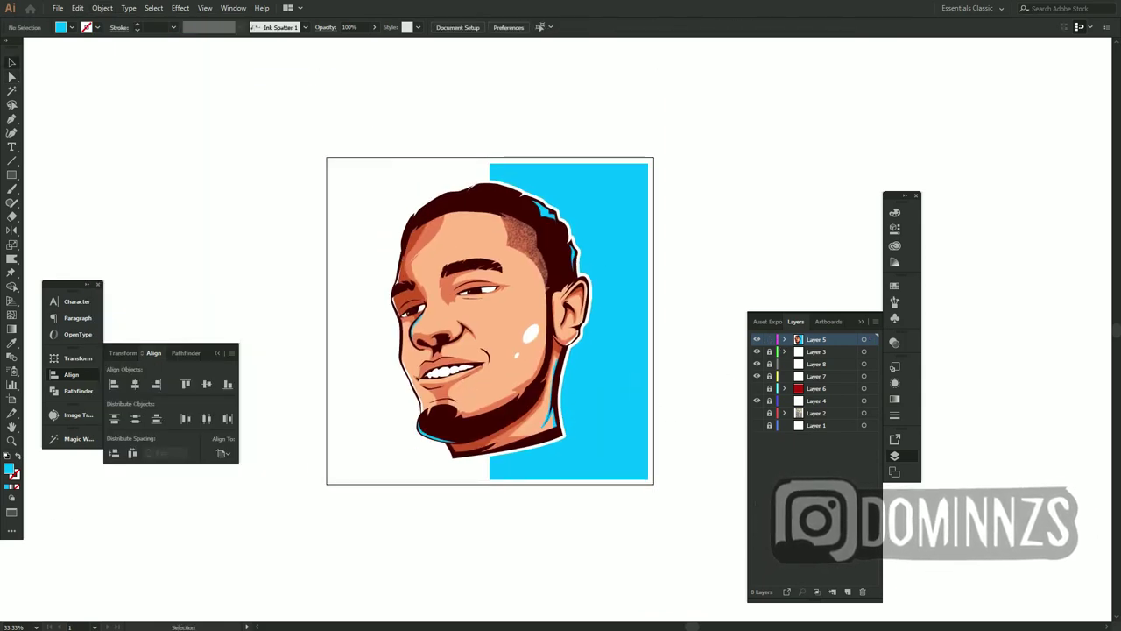
Hide all interface panels so only the artwork shows
scroll(611, 513, up, 3)
scroll(571, 463, down, 2)
key(f)
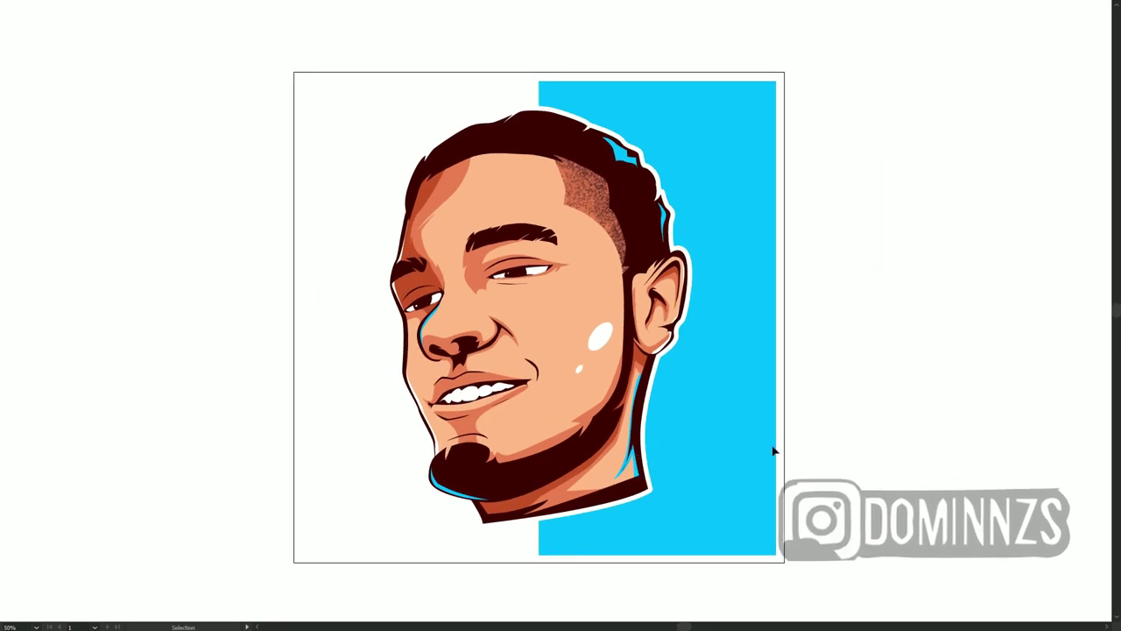
Paint cyan splatter strokes along the artboard's left edge, then undo them all
key(b)
drag(650, 397, 686, 383)
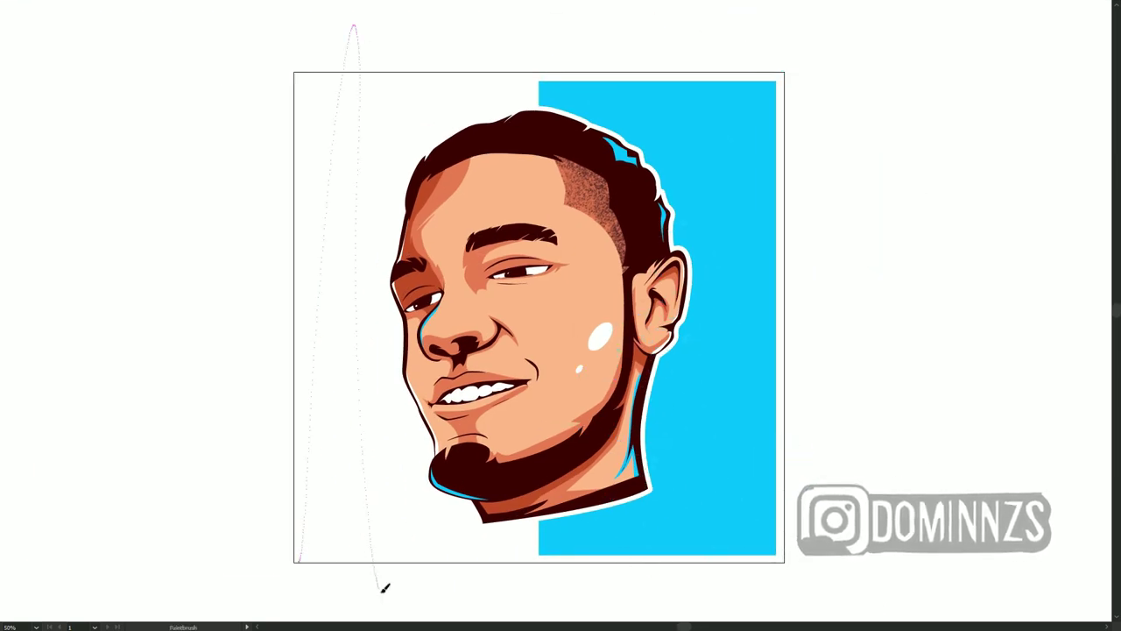
drag(384, 587, 385, 592)
key(ctrl+z)
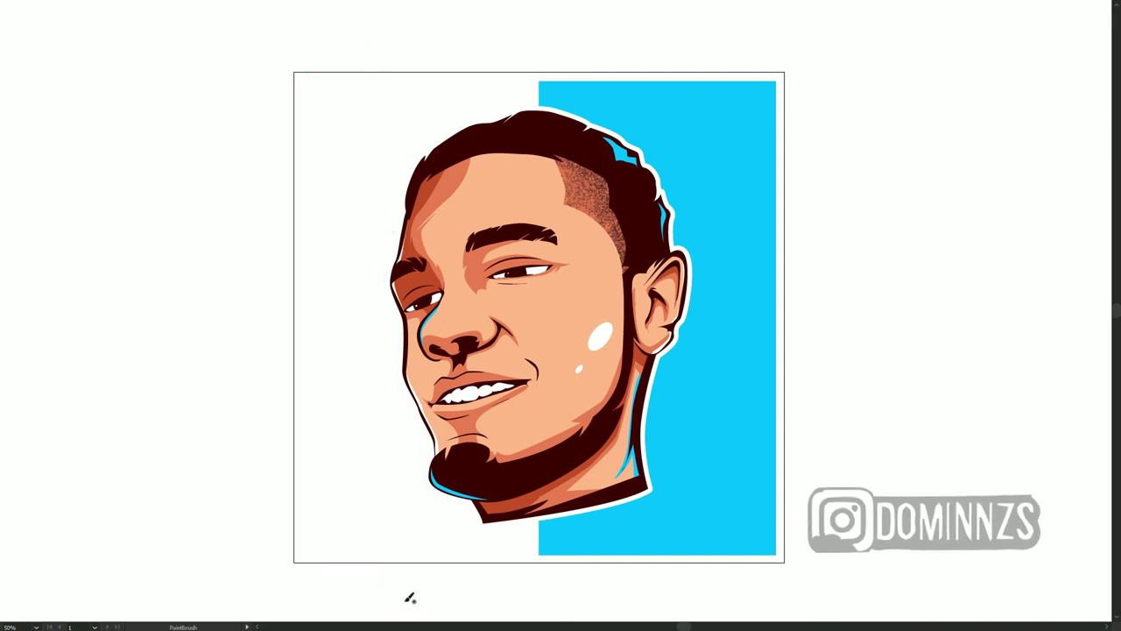
mouse_move(310, 369)
mouse_down()
mouse_move(299, 11)
mouse_move(341, 28)
mouse_up()
key(ctrl+z)
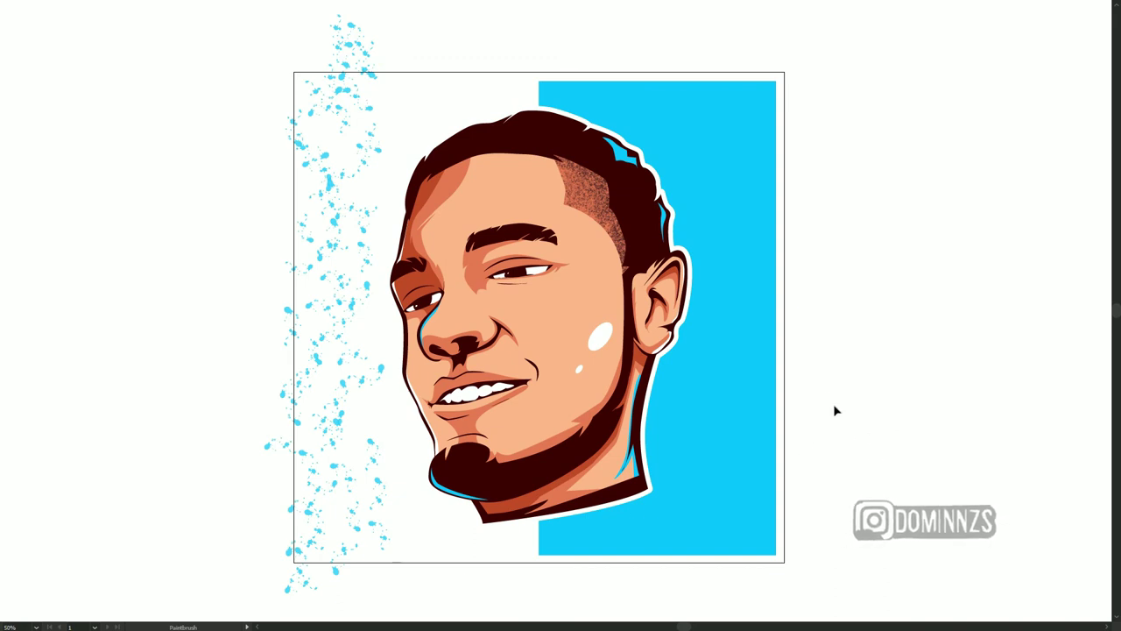
key(ctrl+z)
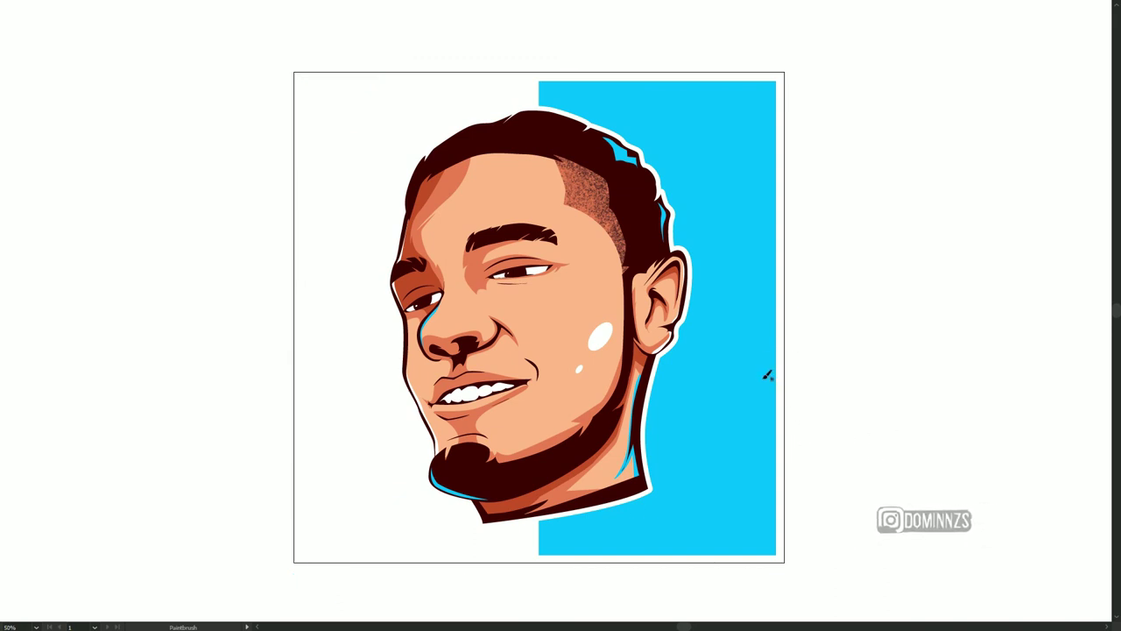